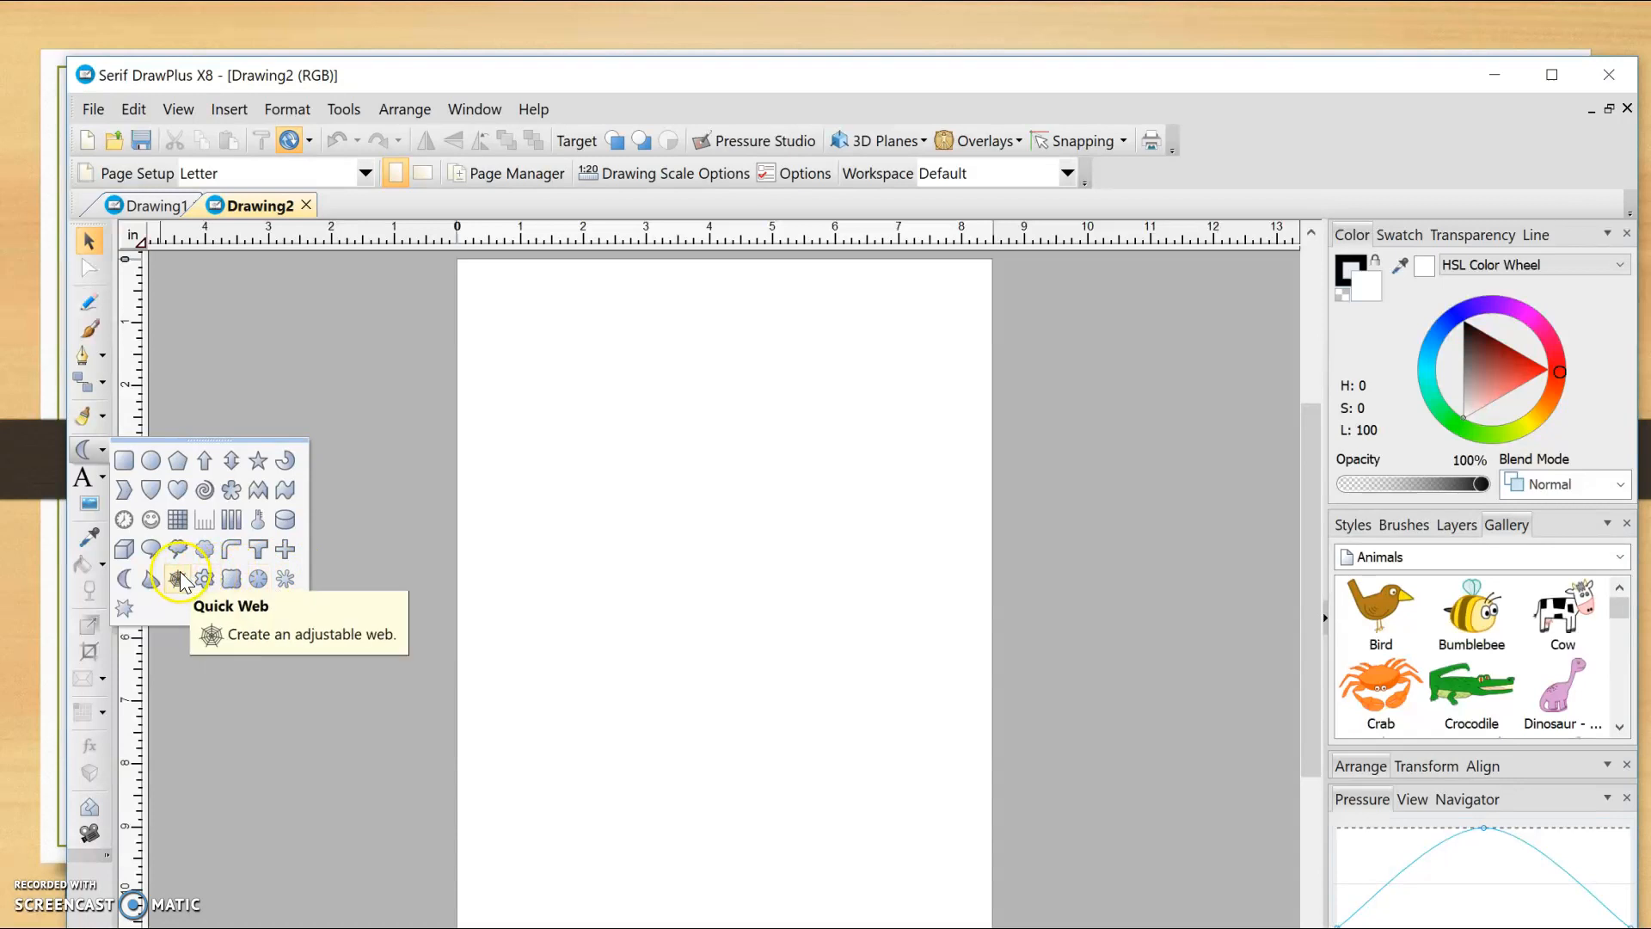
Draw a Quick Cog about 4 inches wide in the upper half of the page and set its inner radius to 55%
{"action": "left_click", "coordinate": [206, 581]}
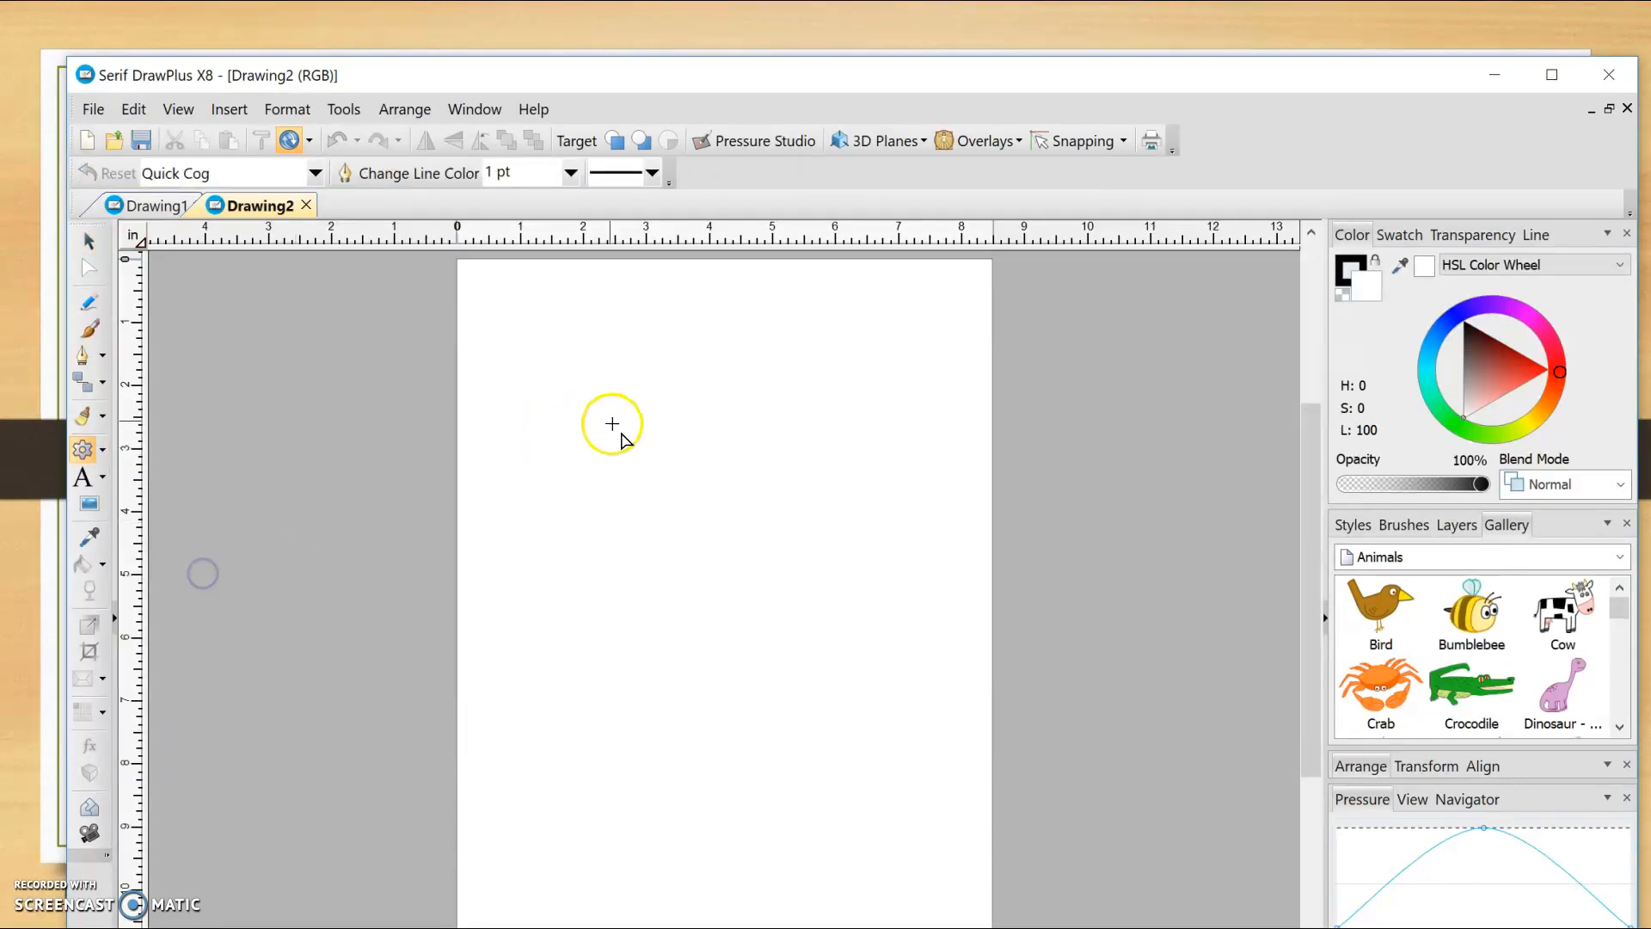
{"action": "mouse_move", "coordinate": [578, 382]}
{"action": "left_mouse_down"}
{"action": "mouse_move", "coordinate": [820, 558]}
{"action": "mouse_move", "coordinate": [833, 664]}
{"action": "mouse_move", "coordinate": [839, 636]}
{"action": "left_mouse_up"}
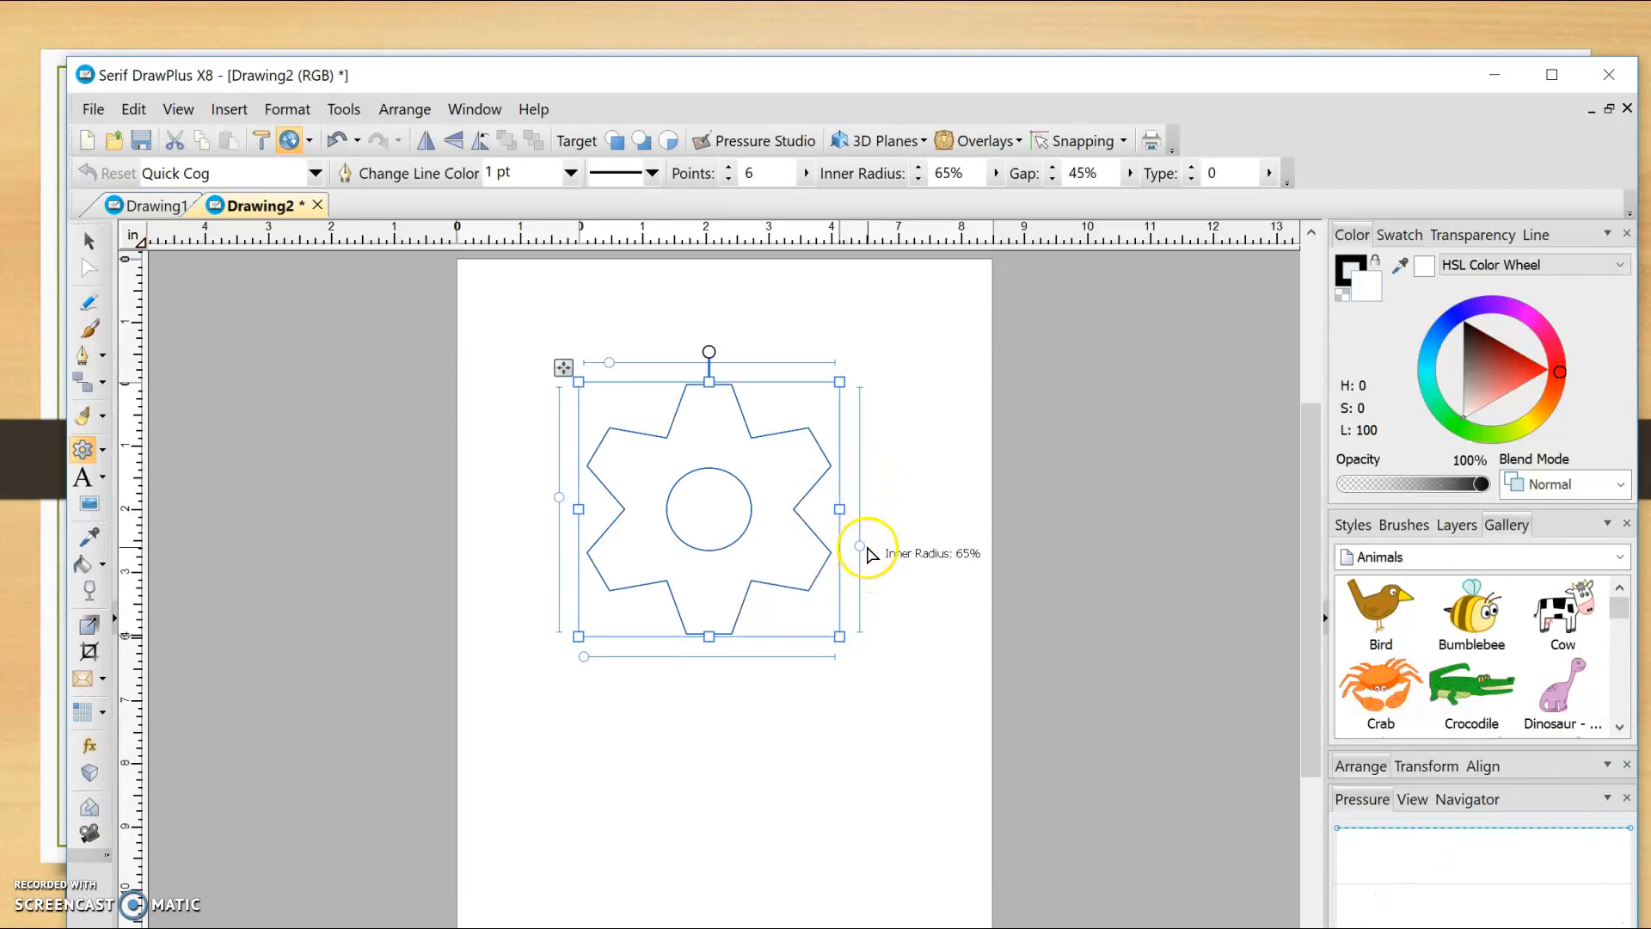
{"action": "mouse_move", "coordinate": [870, 553]}
{"action": "left_mouse_down"}
{"action": "mouse_move", "coordinate": [858, 499]}
{"action": "mouse_move", "coordinate": [862, 624]}
{"action": "mouse_move", "coordinate": [858, 523]}
{"action": "left_mouse_up"}
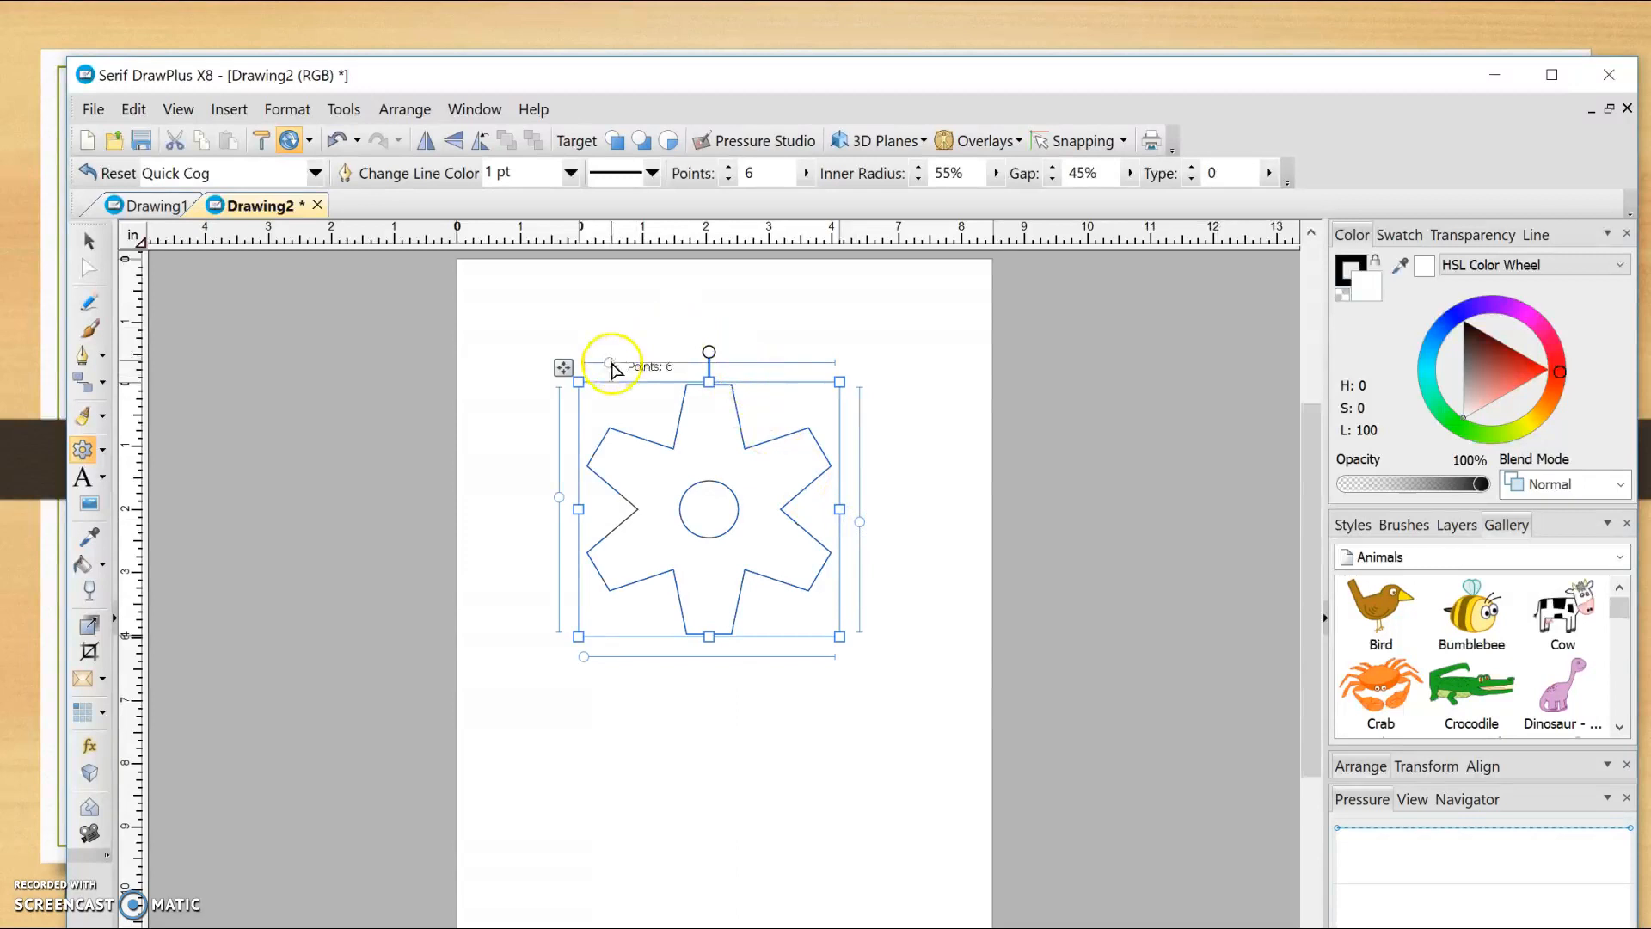
Set the cog to 29 points with a 54% gap
{"action": "left_click_drag", "start_coordinate": [608, 370], "coordinate": [792, 360]}
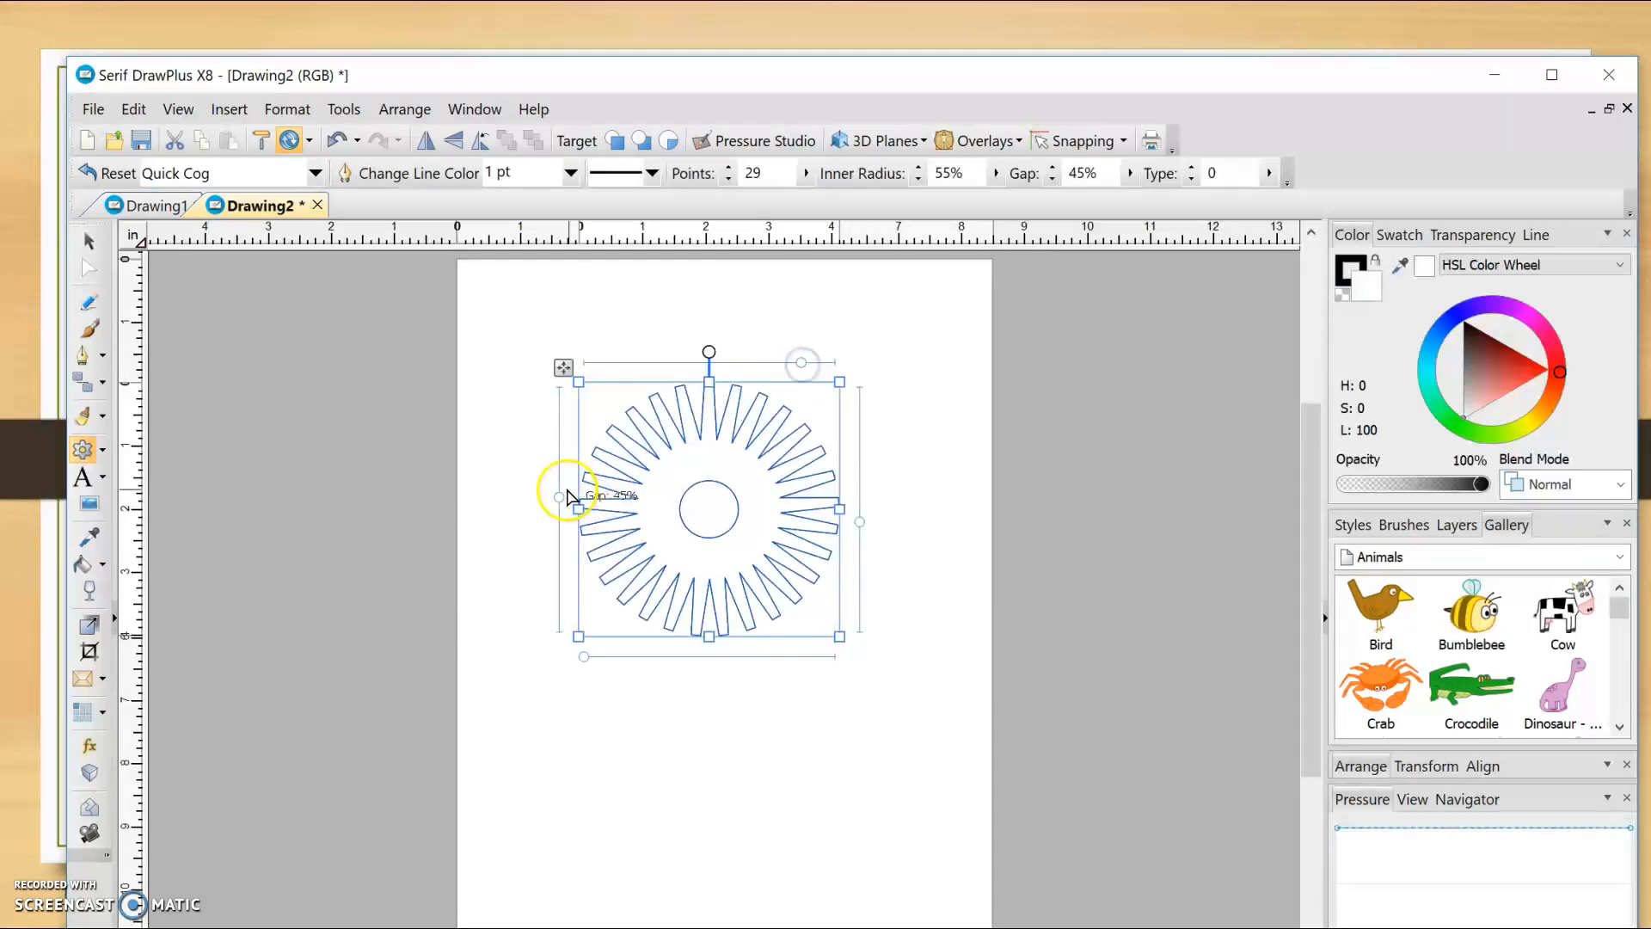
{"action": "mouse_move", "coordinate": [561, 502]}
{"action": "left_mouse_down"}
{"action": "mouse_move", "coordinate": [565, 563]}
{"action": "mouse_move", "coordinate": [564, 431]}
{"action": "mouse_move", "coordinate": [560, 524]}
{"action": "left_mouse_up"}
{"action": "left_click", "coordinate": [674, 369]}
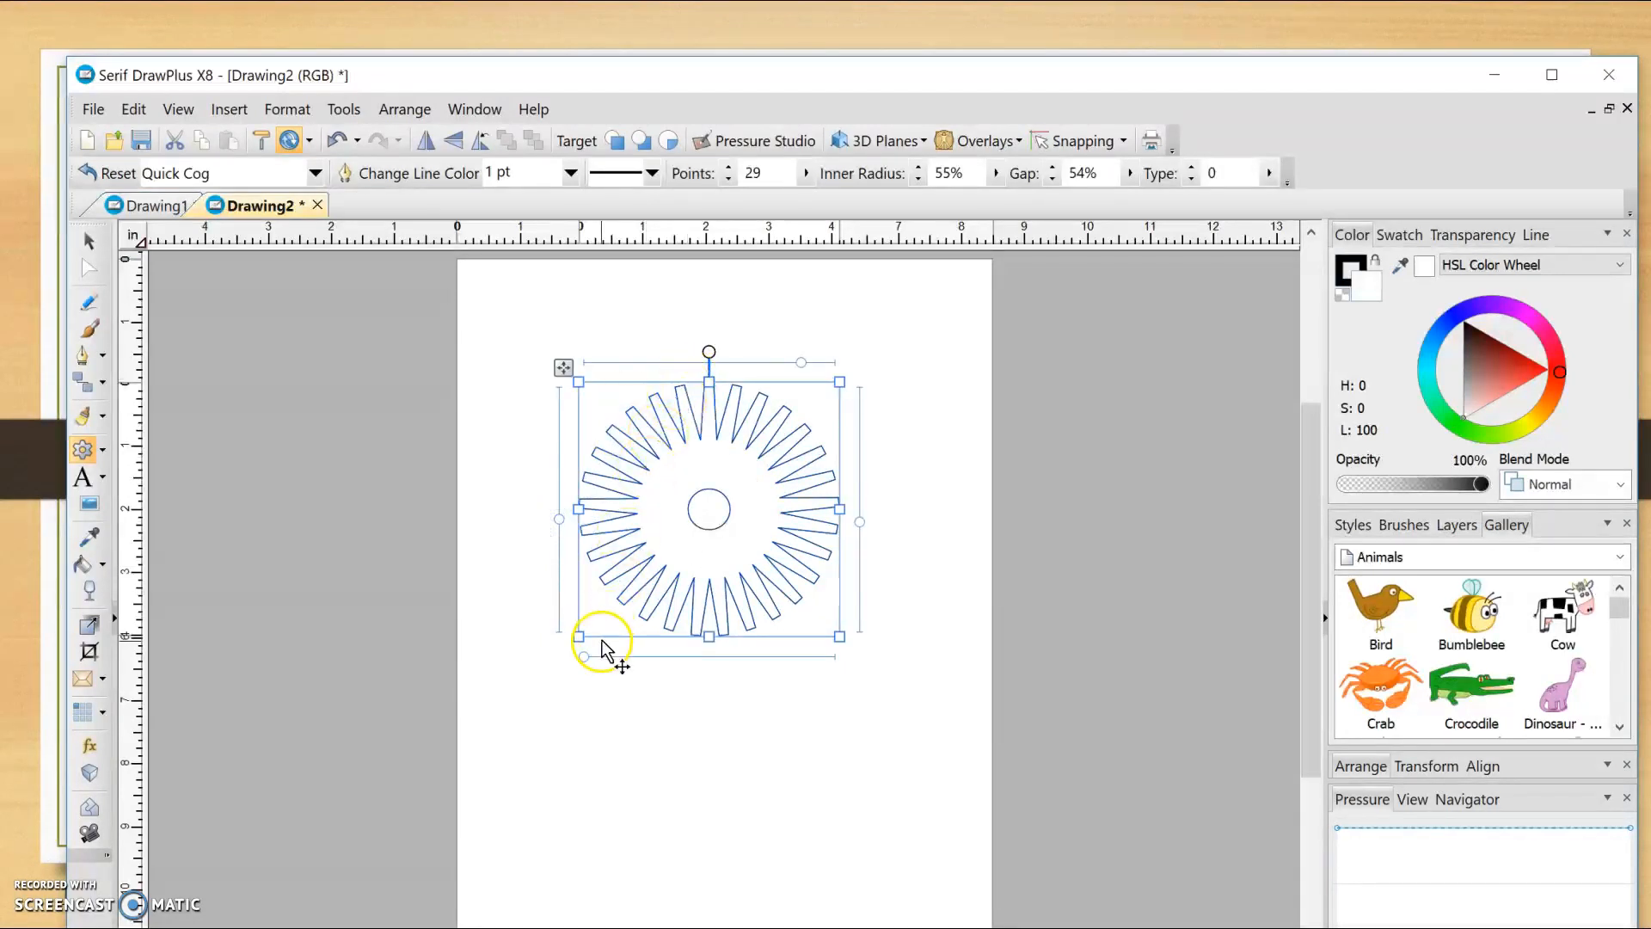
Try to change the cog's type setting, and select the cog again
{"action": "left_click", "coordinate": [587, 662]}
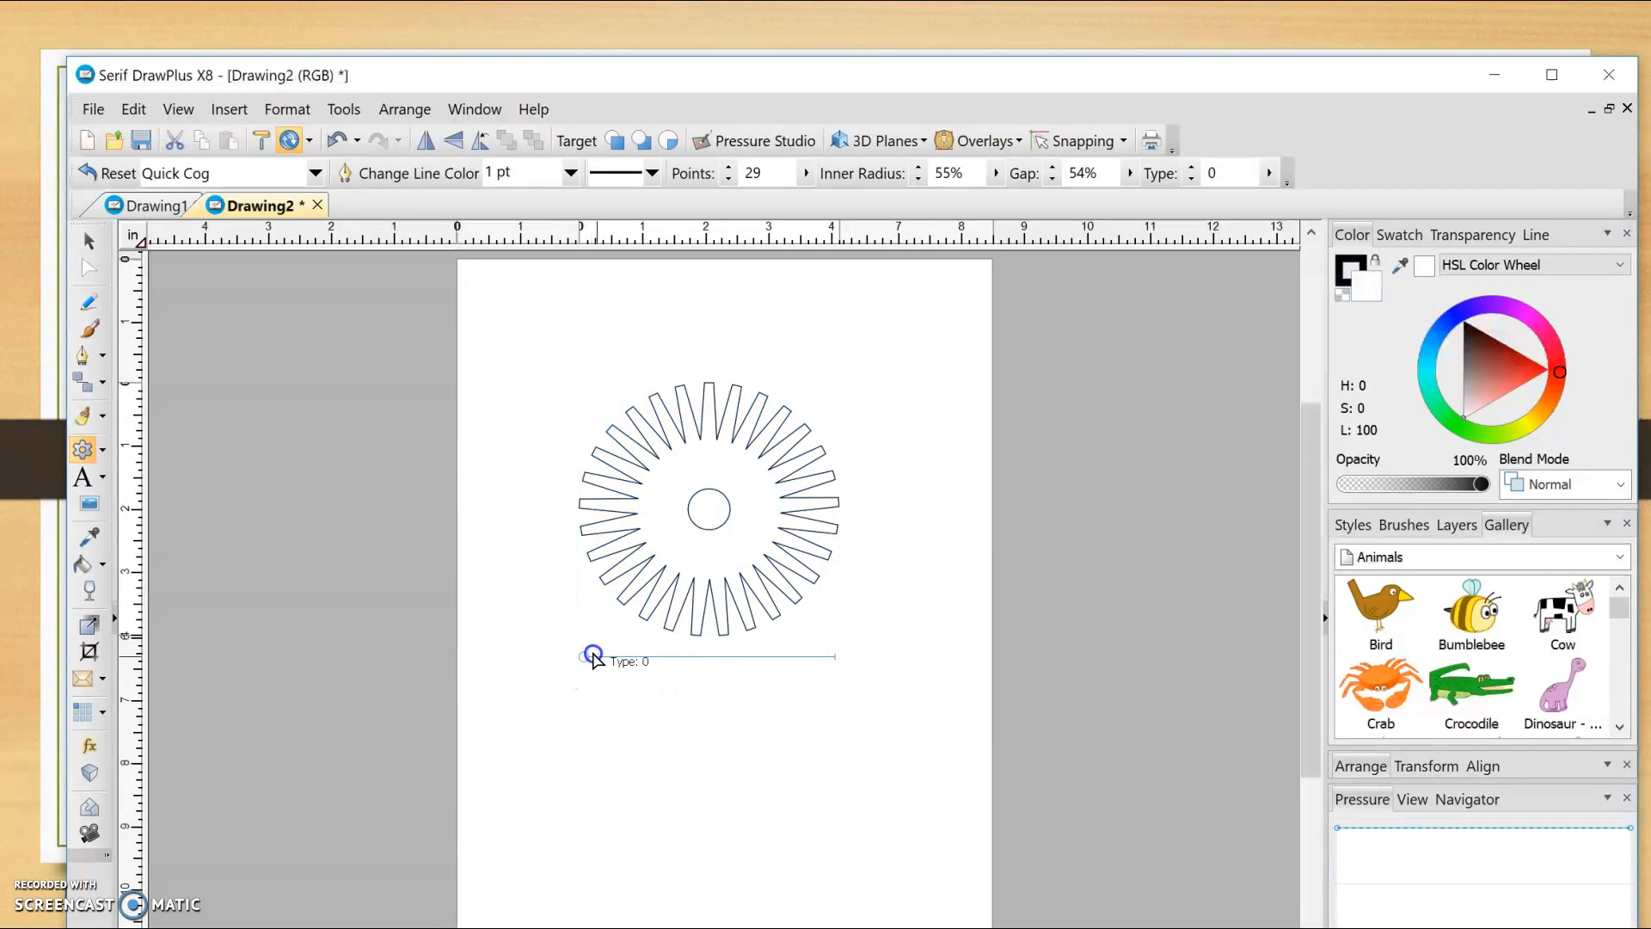
{"action": "left_click_drag", "start_coordinate": [572, 659], "coordinate": [685, 667]}
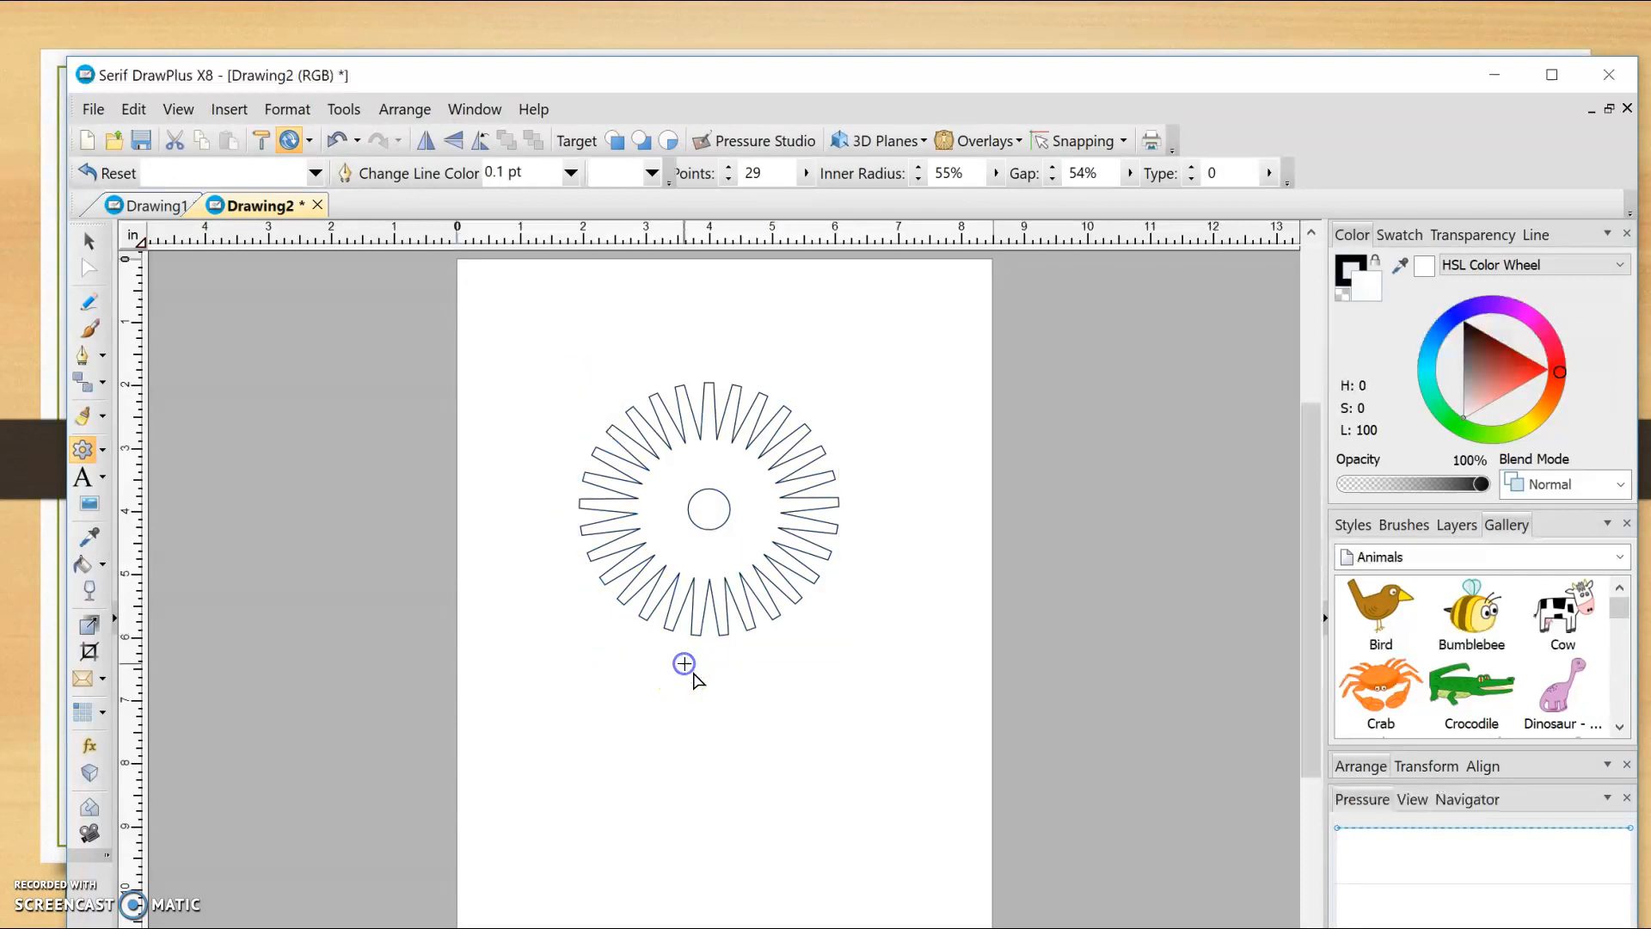
{"action": "left_click", "coordinate": [731, 547]}
{"action": "left_click", "coordinate": [733, 549]}
{"action": "mouse_move", "coordinate": [640, 430]}
{"action": "left_mouse_down"}
{"action": "mouse_move", "coordinate": [578, 369]}
{"action": "mouse_move", "coordinate": [582, 412]}
{"action": "left_mouse_up"}
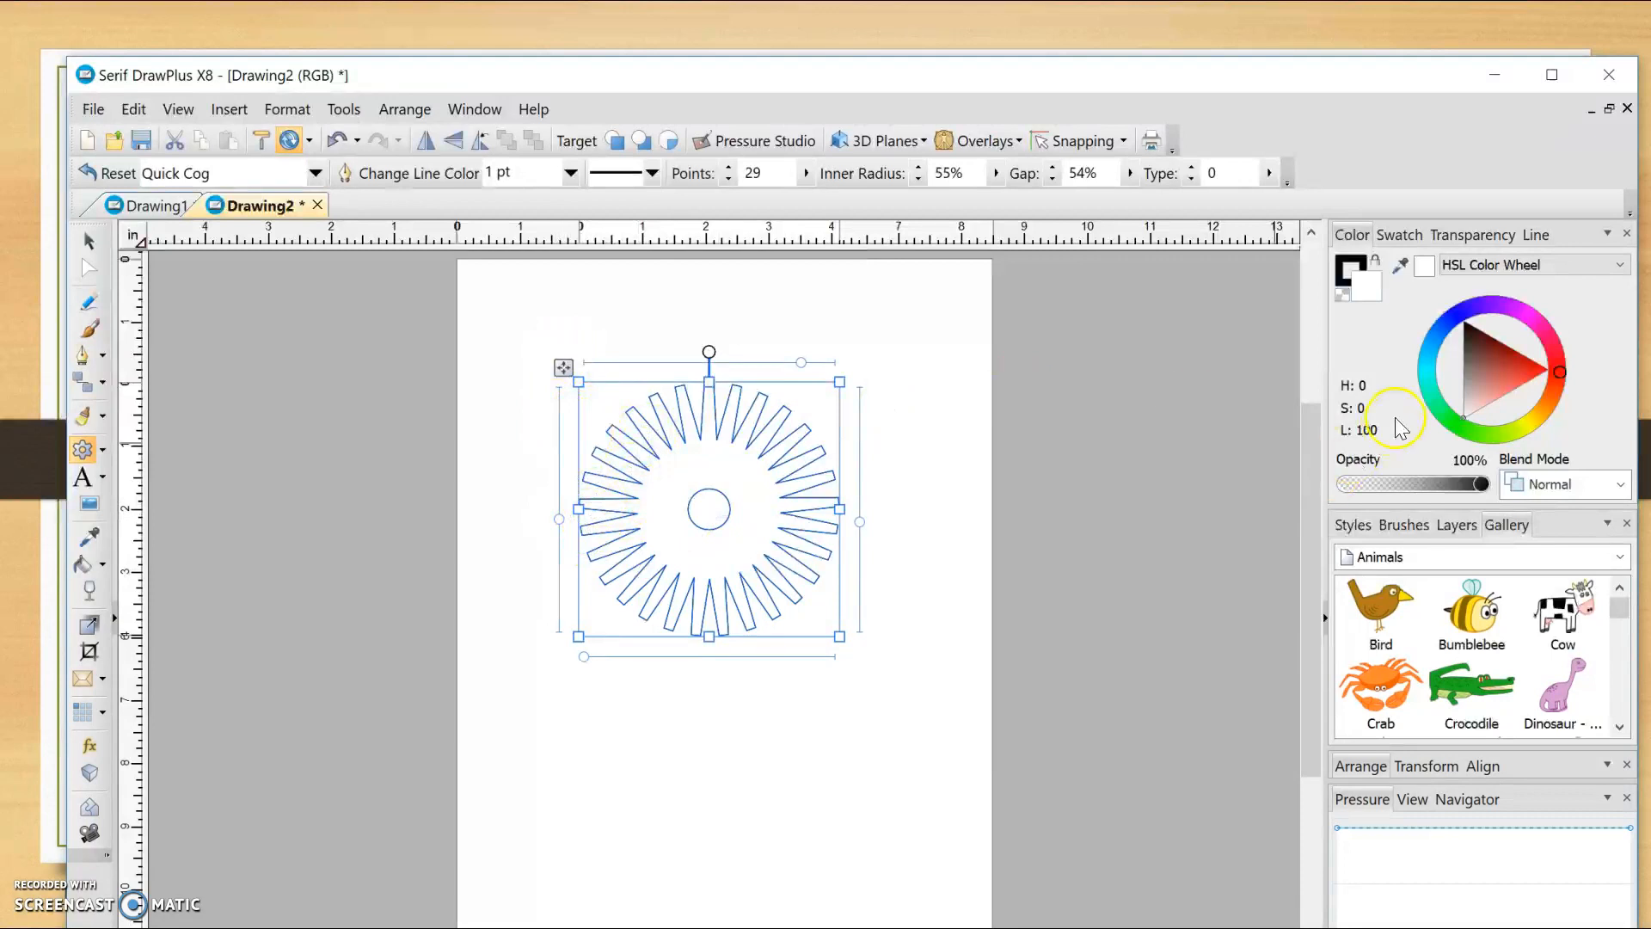
Fill the cog red and reshape it with an 87% gap and 11 points
{"action": "left_click", "coordinate": [1517, 371]}
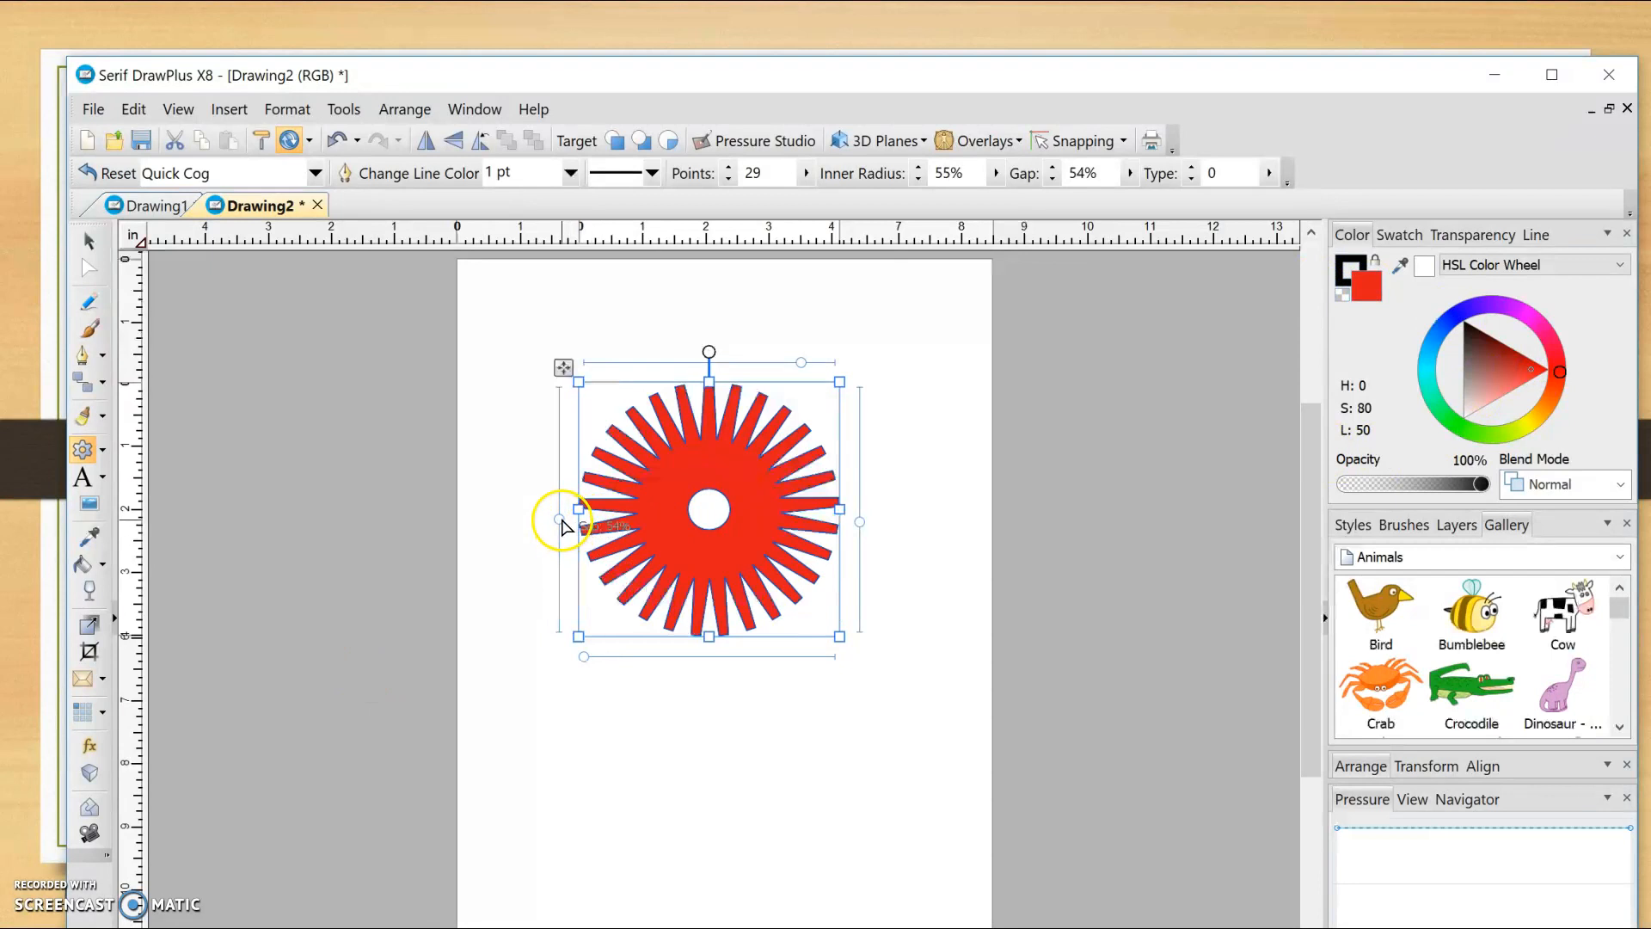
{"action": "left_click_drag", "start_coordinate": [563, 527], "coordinate": [559, 599]}
{"action": "left_click_drag", "start_coordinate": [798, 368], "coordinate": [656, 365]}
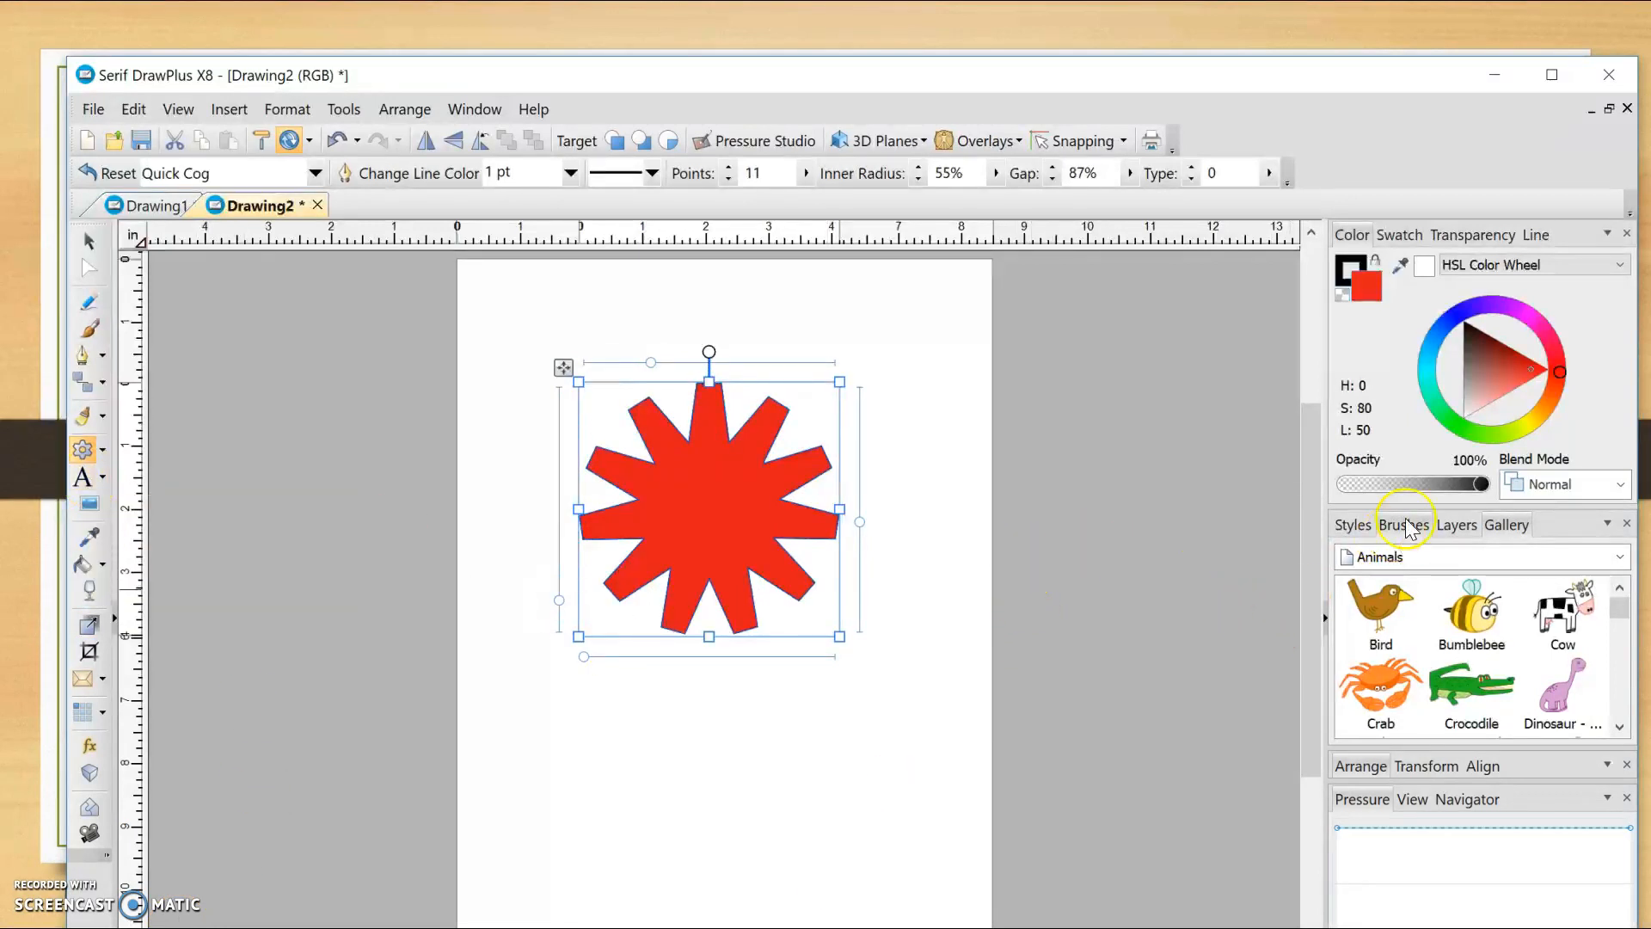
Apply Default preset styles to the cog, trying the pink, green and blue gradients and ending with the unfilled pink outline
{"action": "left_click", "coordinate": [1349, 526]}
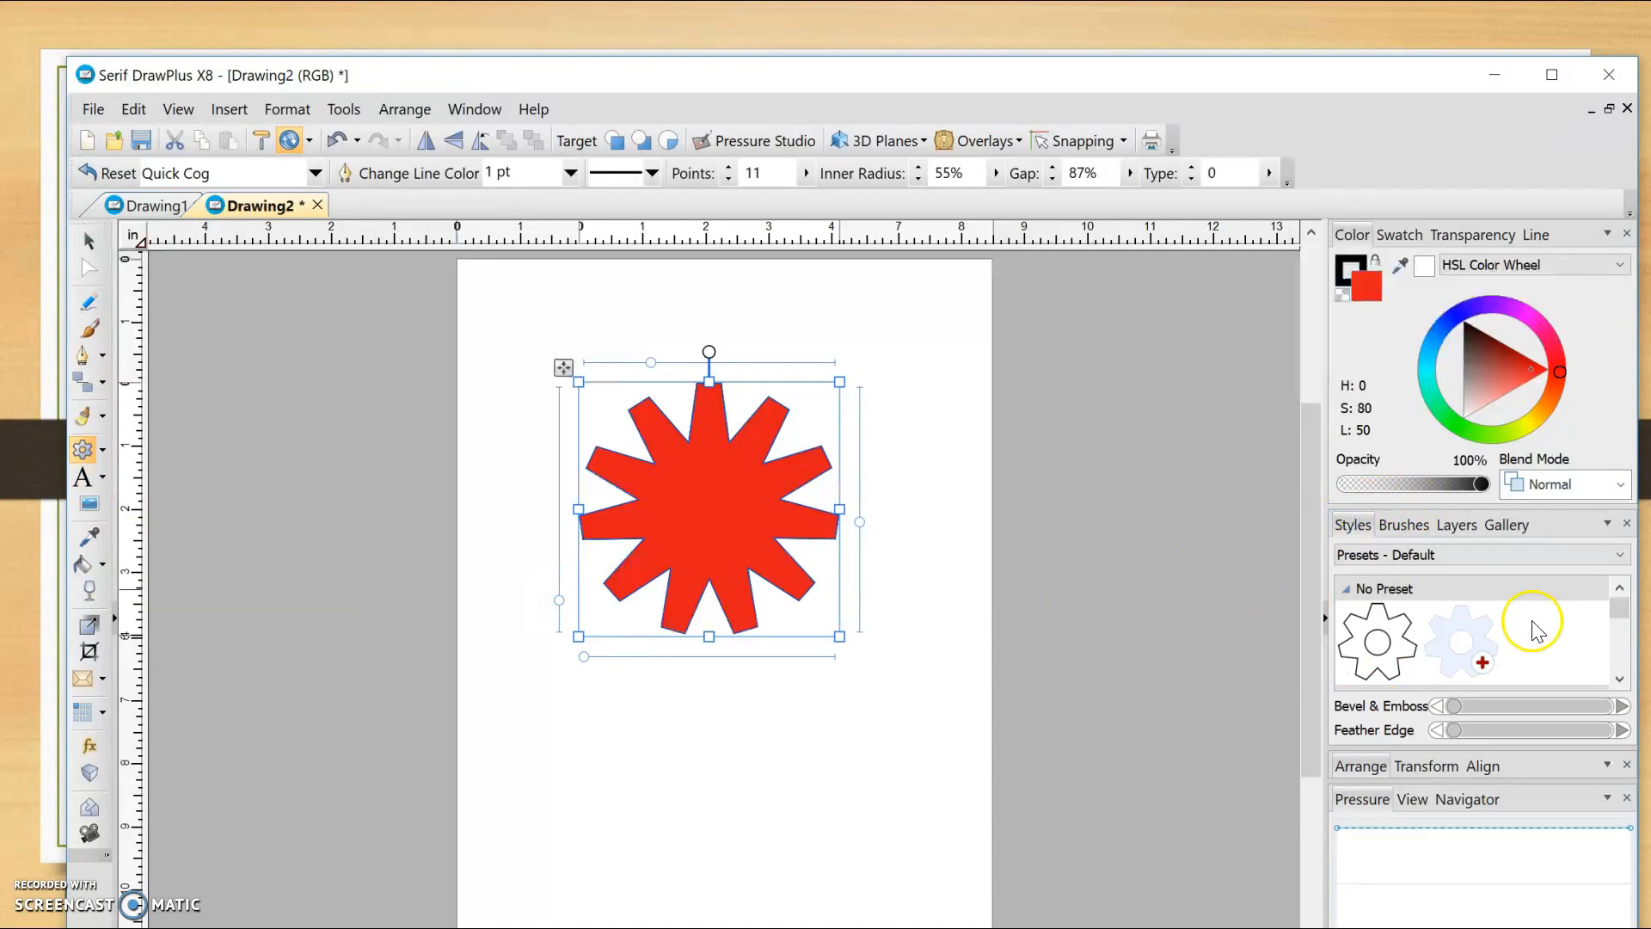
{"action": "scroll", "coordinate": [1618, 613], "scroll_direction": "down", "scroll_amount": 1}
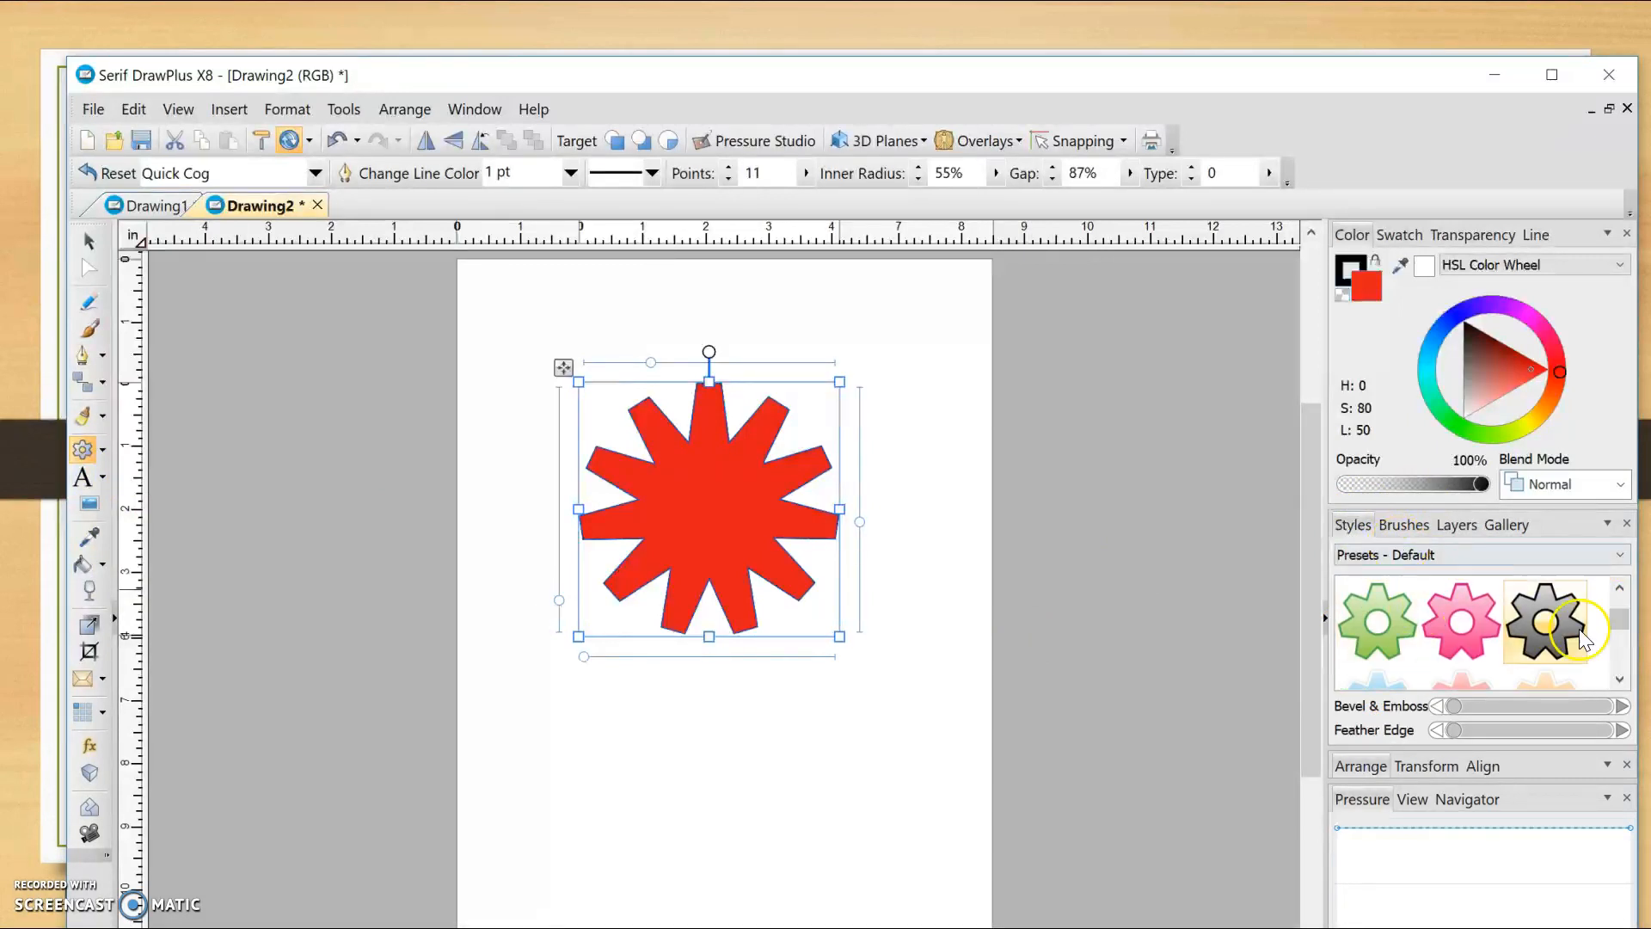
{"action": "left_click_drag", "start_coordinate": [1617, 621], "coordinate": [1618, 640]}
{"action": "left_click", "coordinate": [1464, 675]}
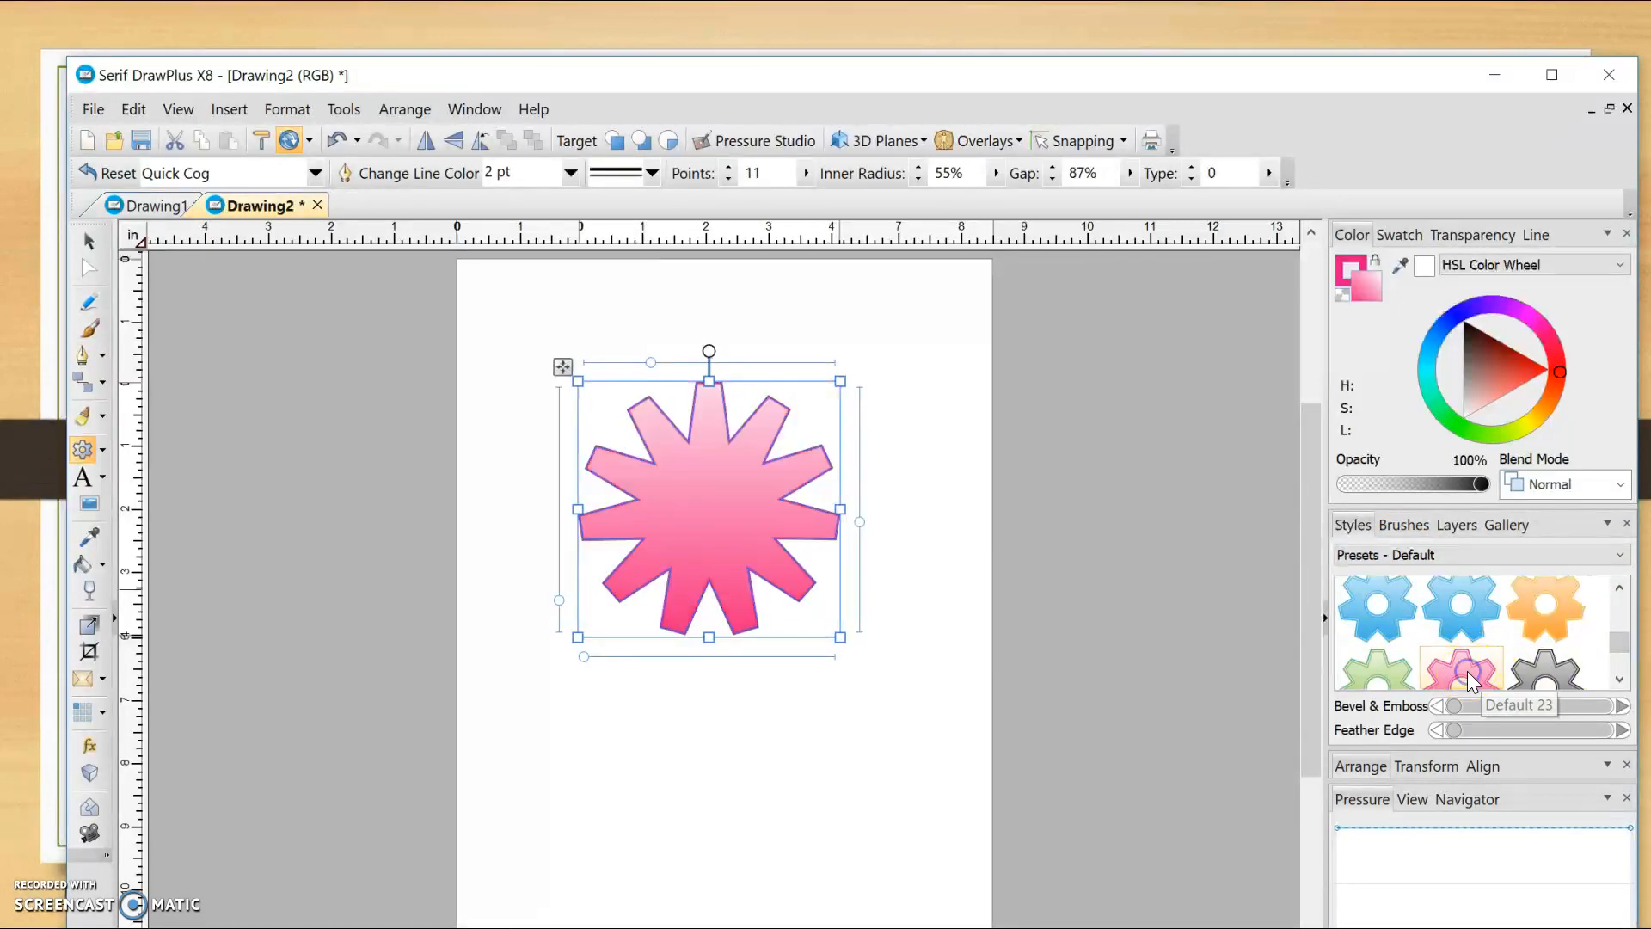
{"action": "left_click", "coordinate": [1379, 666]}
{"action": "left_click", "coordinate": [1385, 599]}
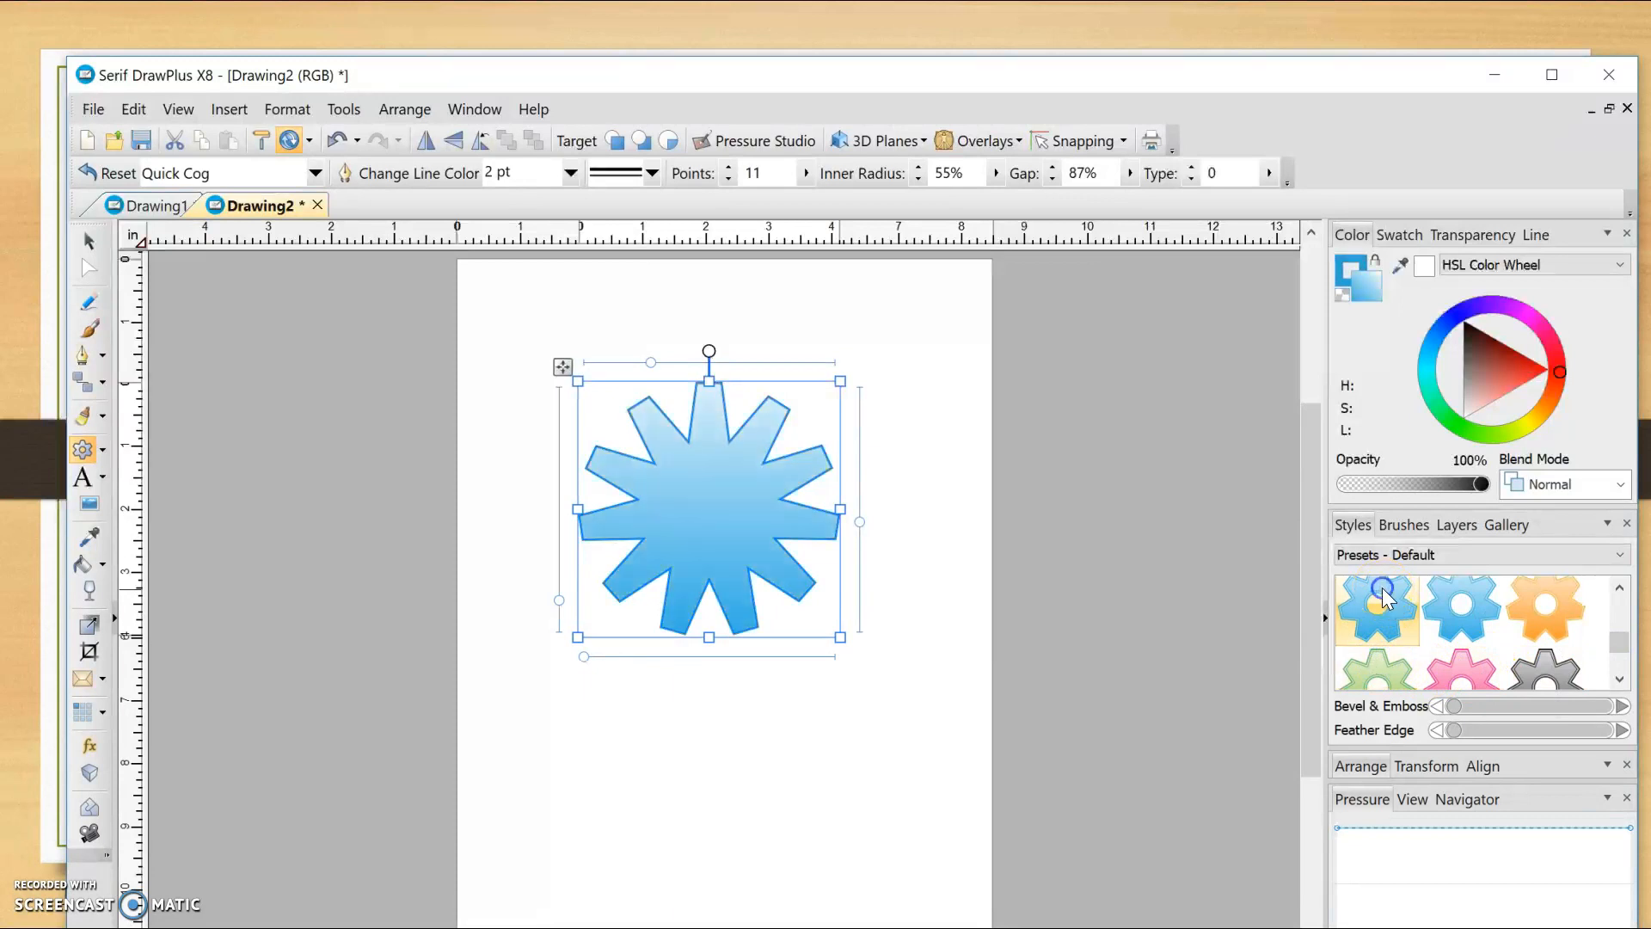
{"action": "left_click_drag", "start_coordinate": [1619, 647], "coordinate": [1617, 656]}
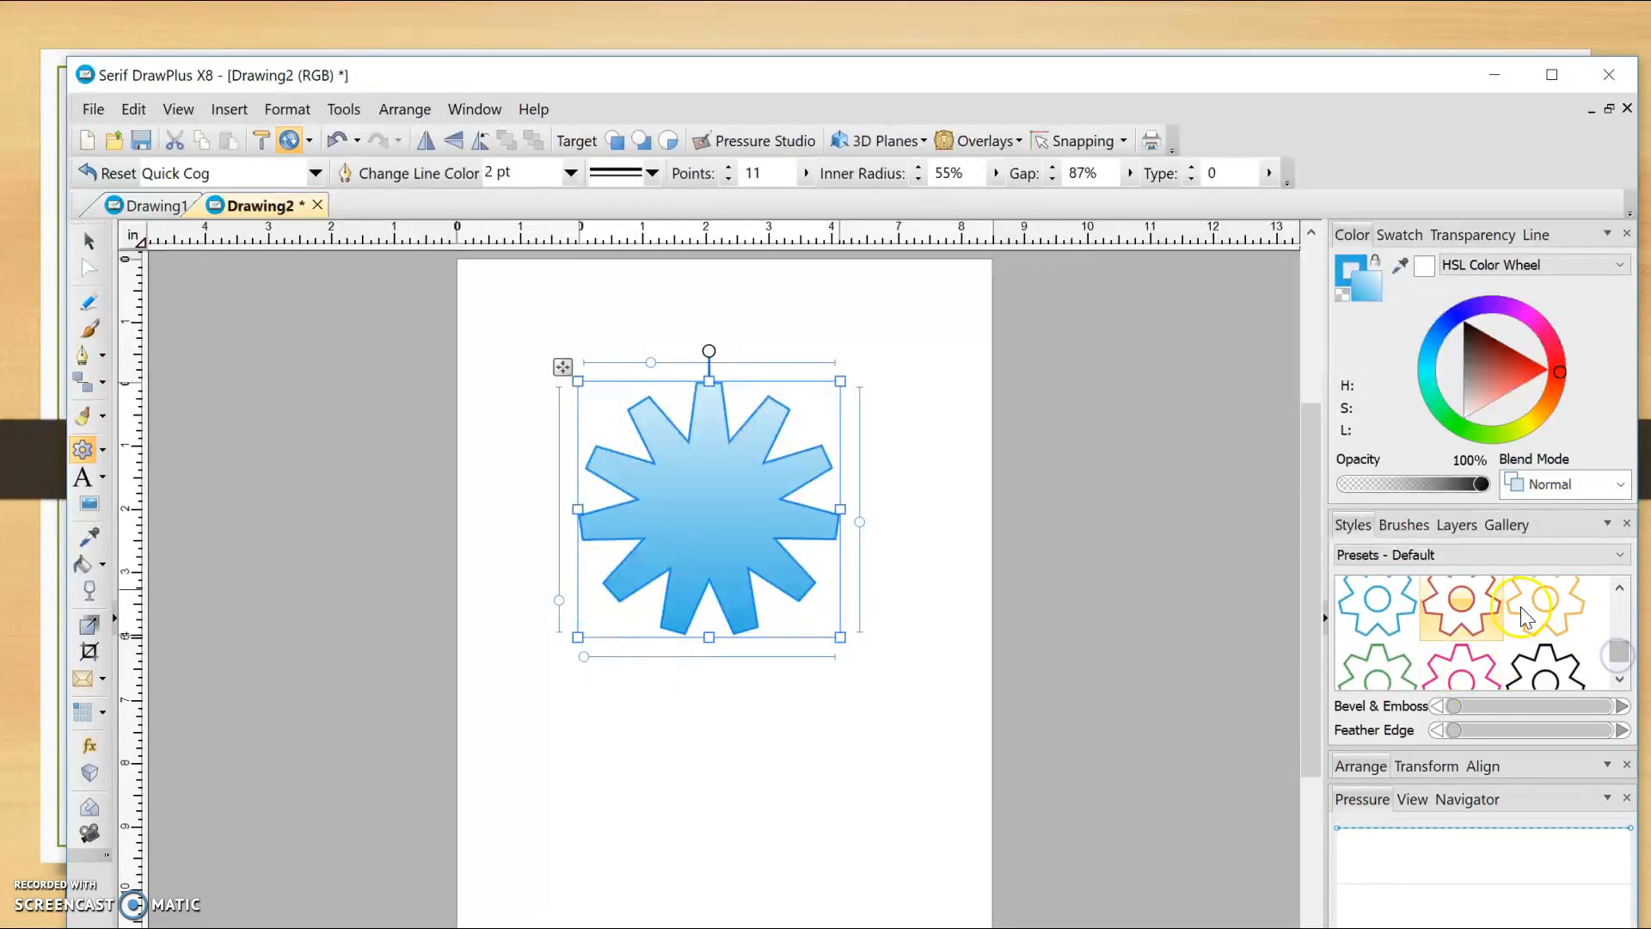
{"action": "left_click", "coordinate": [1557, 661]}
{"action": "left_click", "coordinate": [1460, 677]}
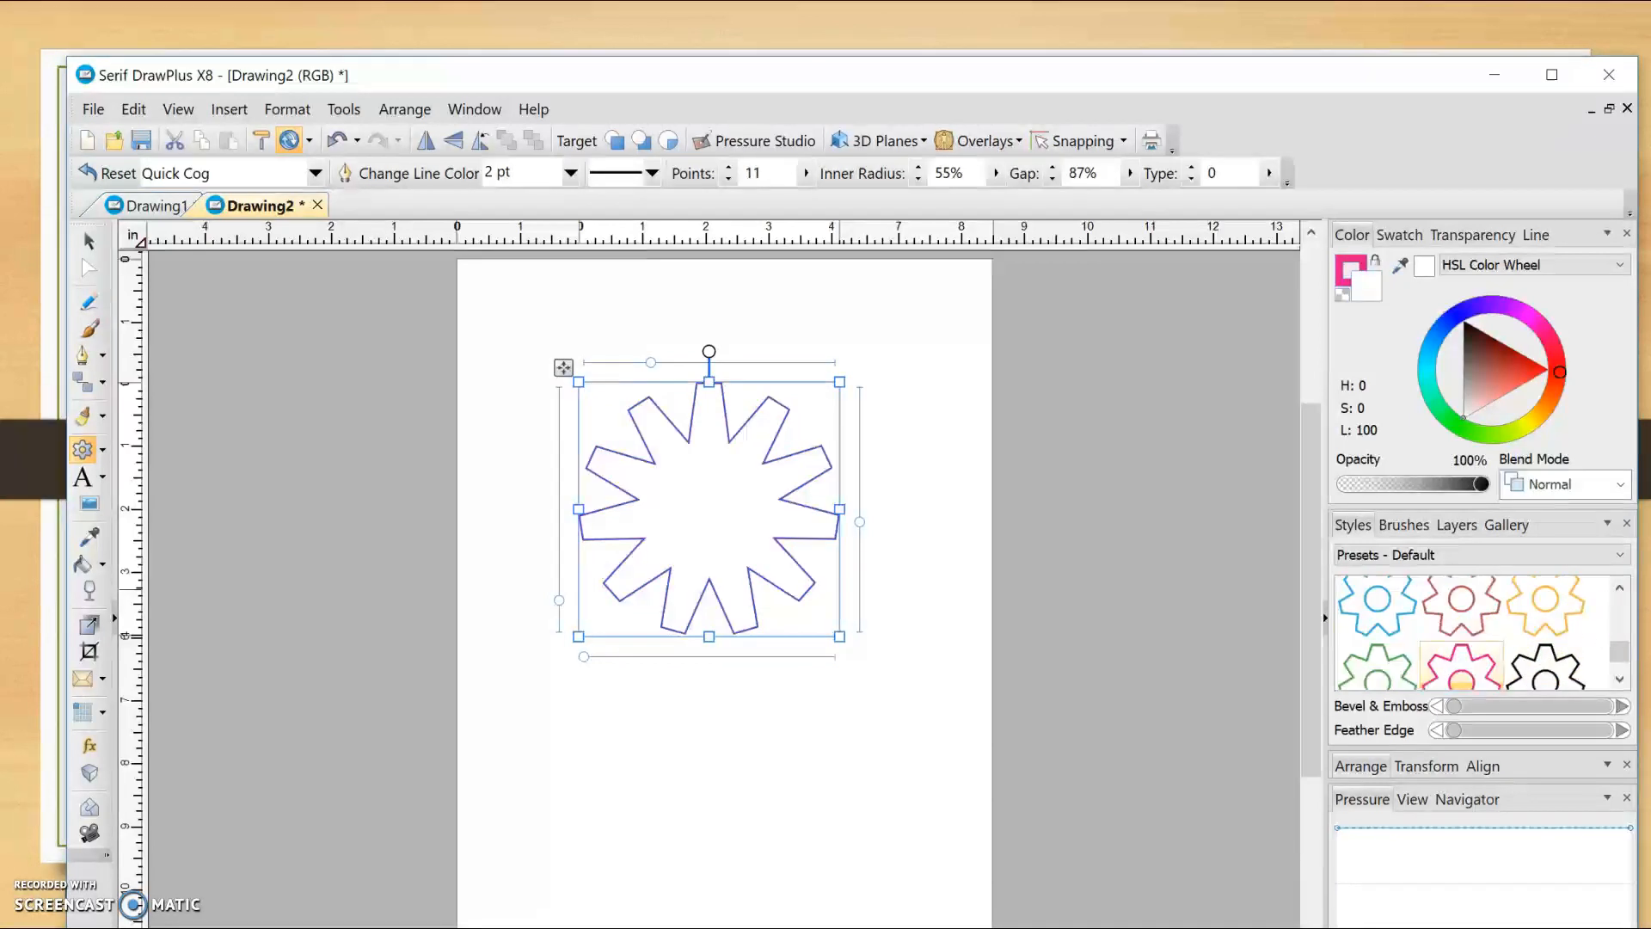
Apply the style with dark vertical cracks from the Textures category to the cog
{"action": "left_click", "coordinate": [1353, 537]}
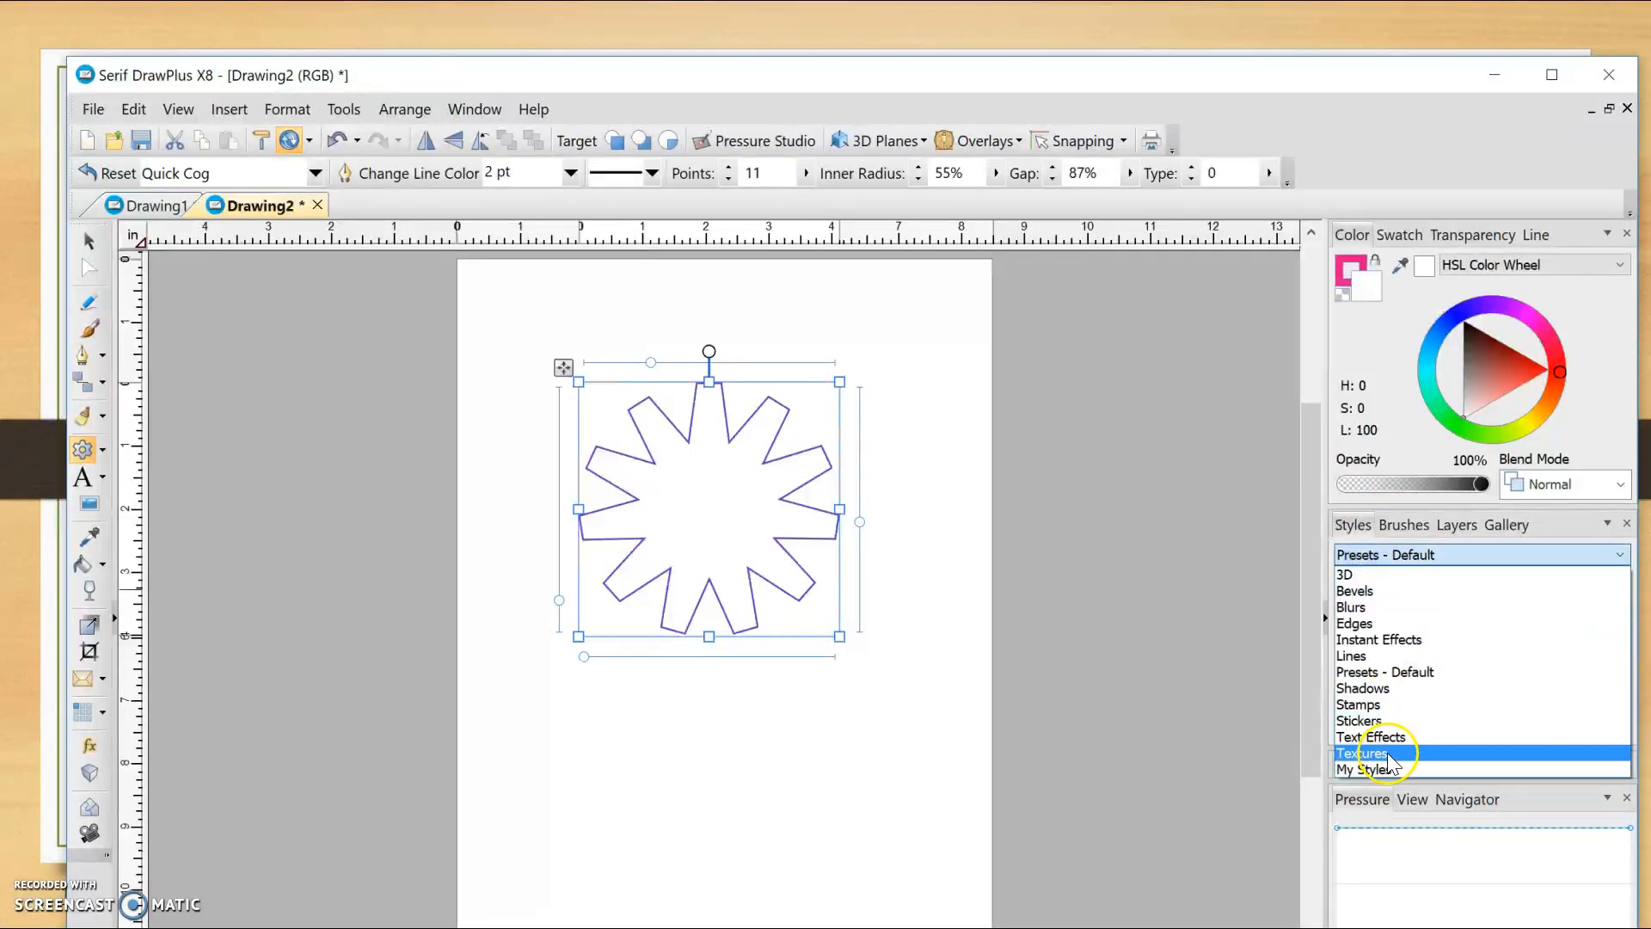
{"action": "left_click", "coordinate": [1389, 759]}
{"action": "left_click_drag", "start_coordinate": [1622, 618], "coordinate": [1622, 629]}
{"action": "left_click", "coordinate": [1363, 596]}
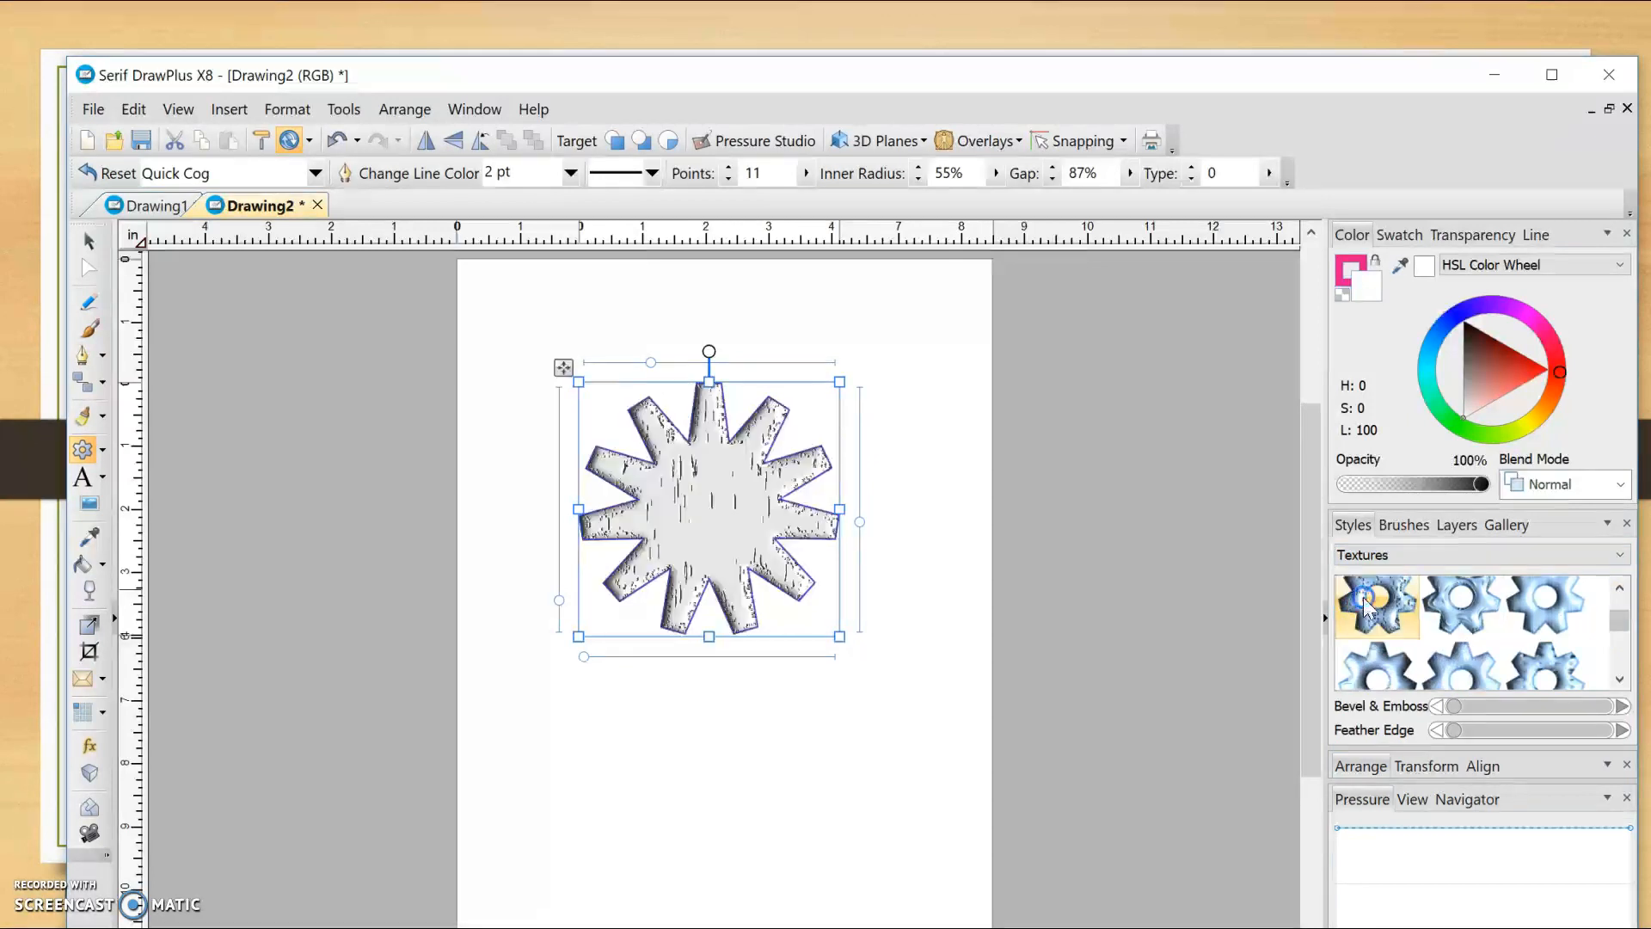
Recolor the textured cog pink, blue and finally cyan with hue 184, and try other textures, ending with a smooth one
{"action": "left_click", "coordinate": [1545, 347]}
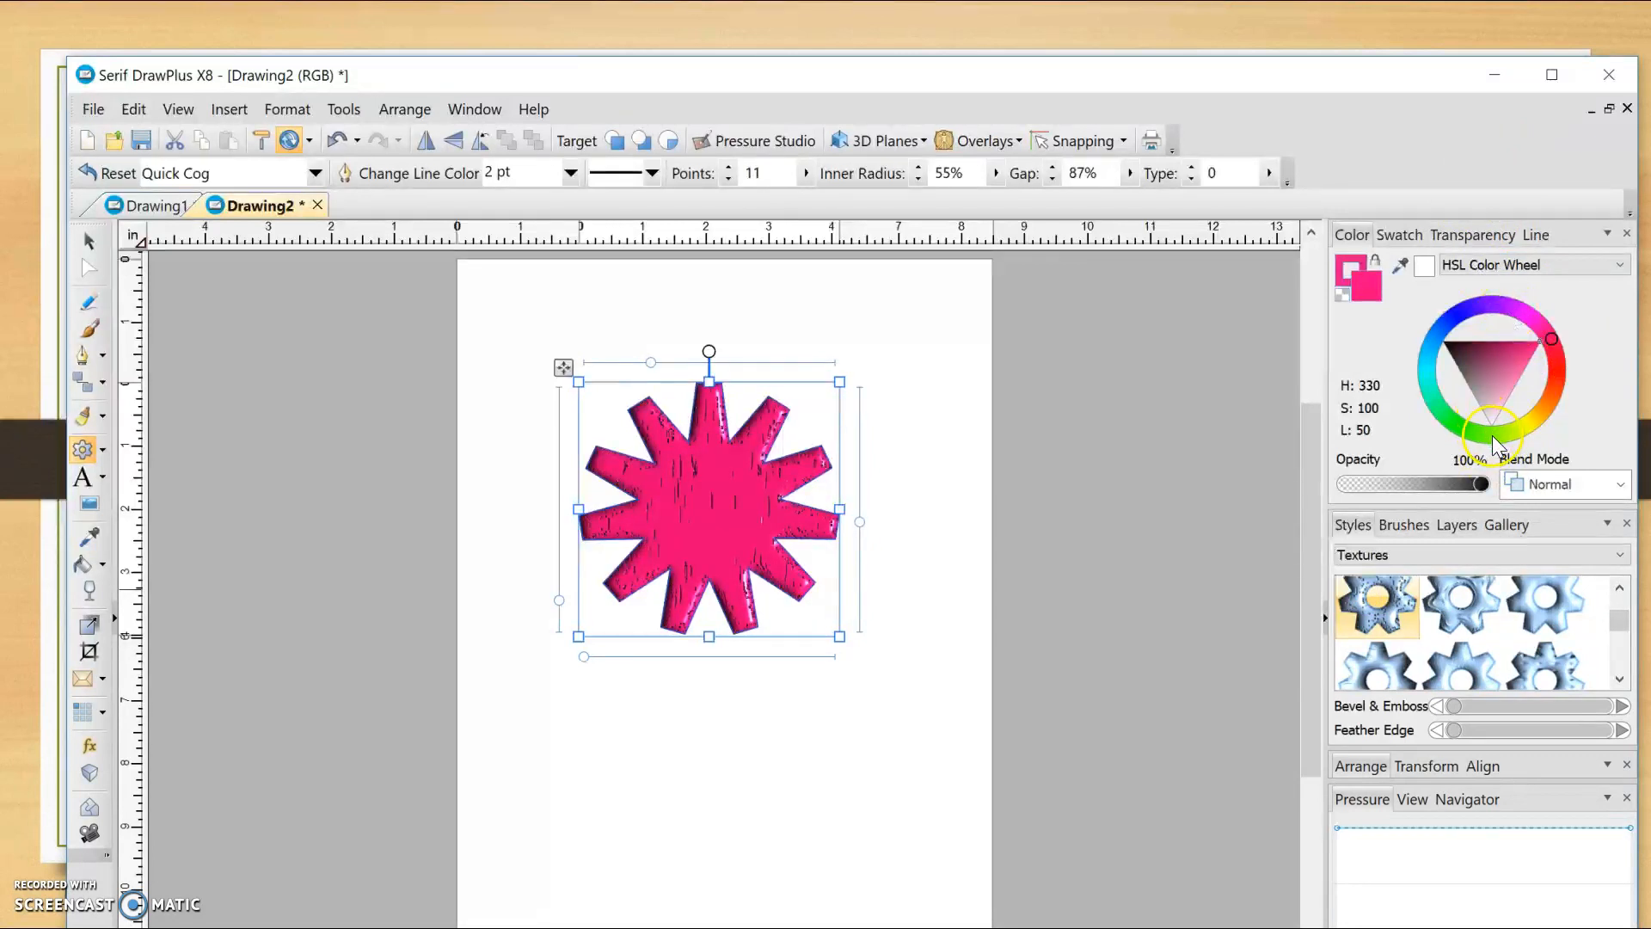
{"action": "left_click", "coordinate": [1450, 321]}
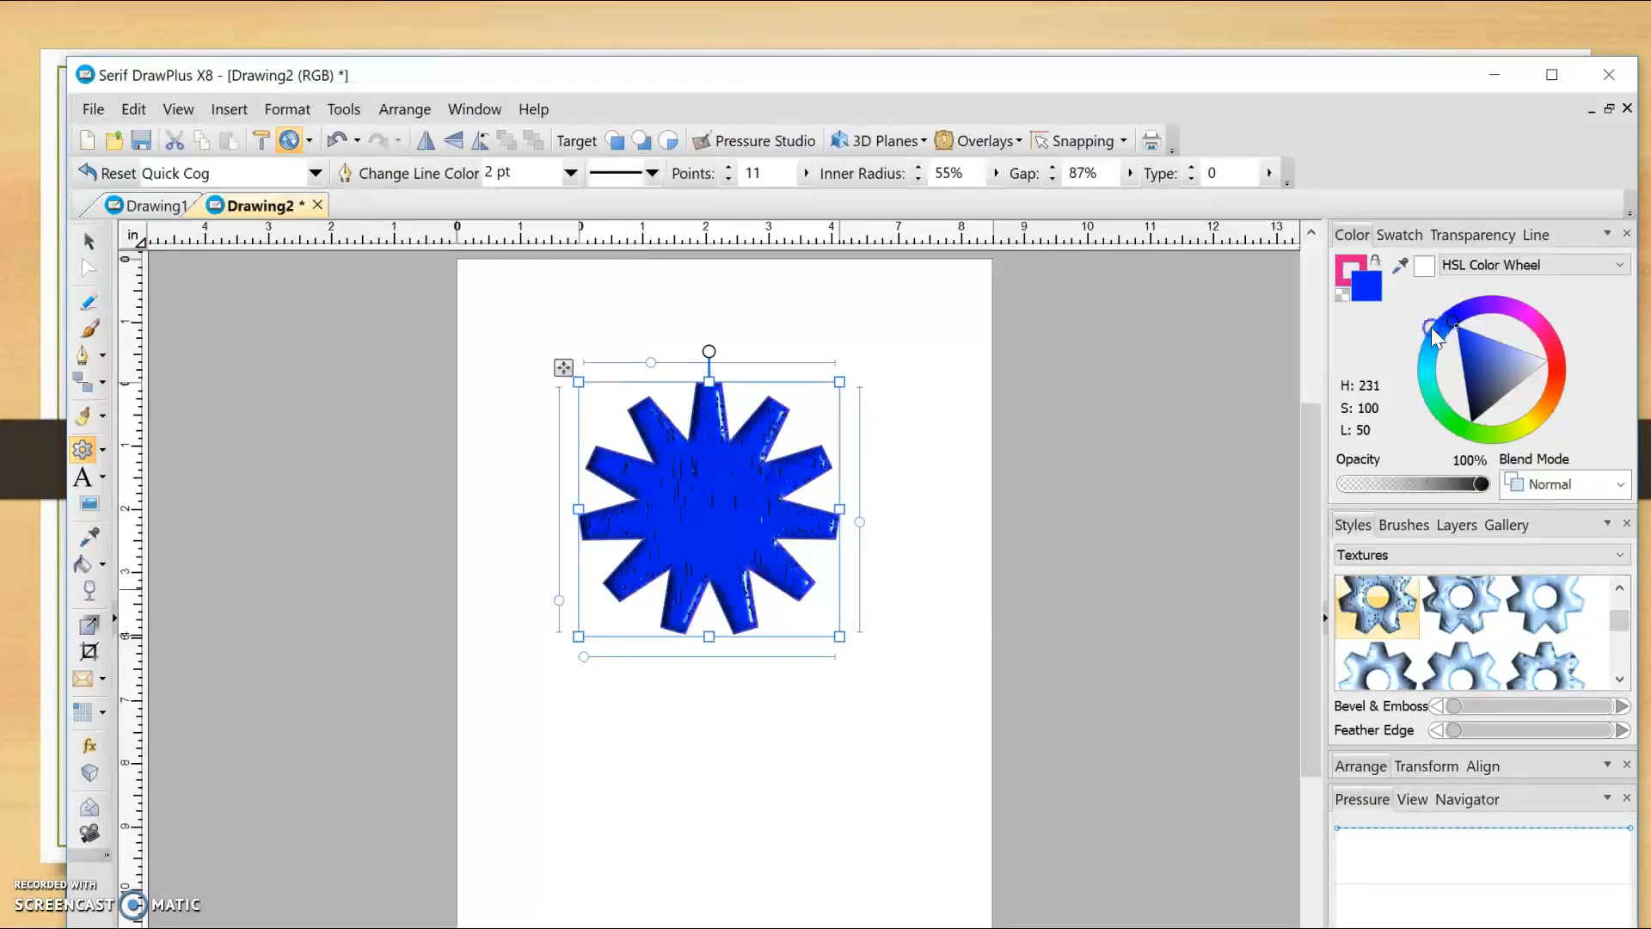
{"action": "left_click_drag", "start_coordinate": [1451, 324], "coordinate": [1415, 361]}
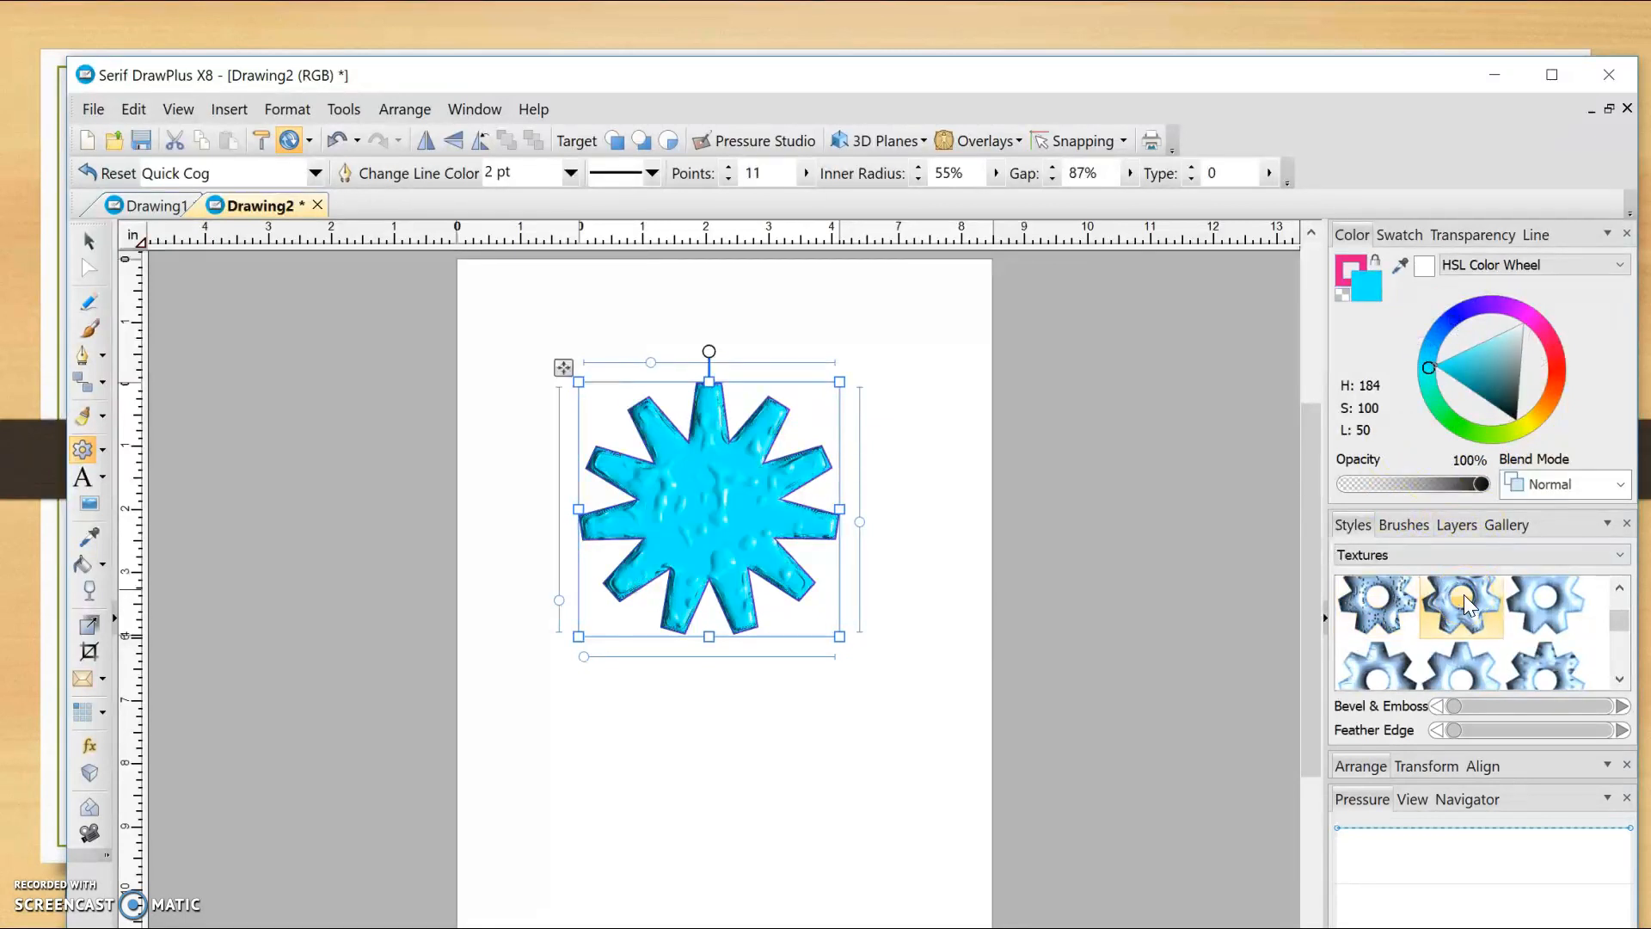
{"action": "left_click", "coordinate": [1544, 610]}
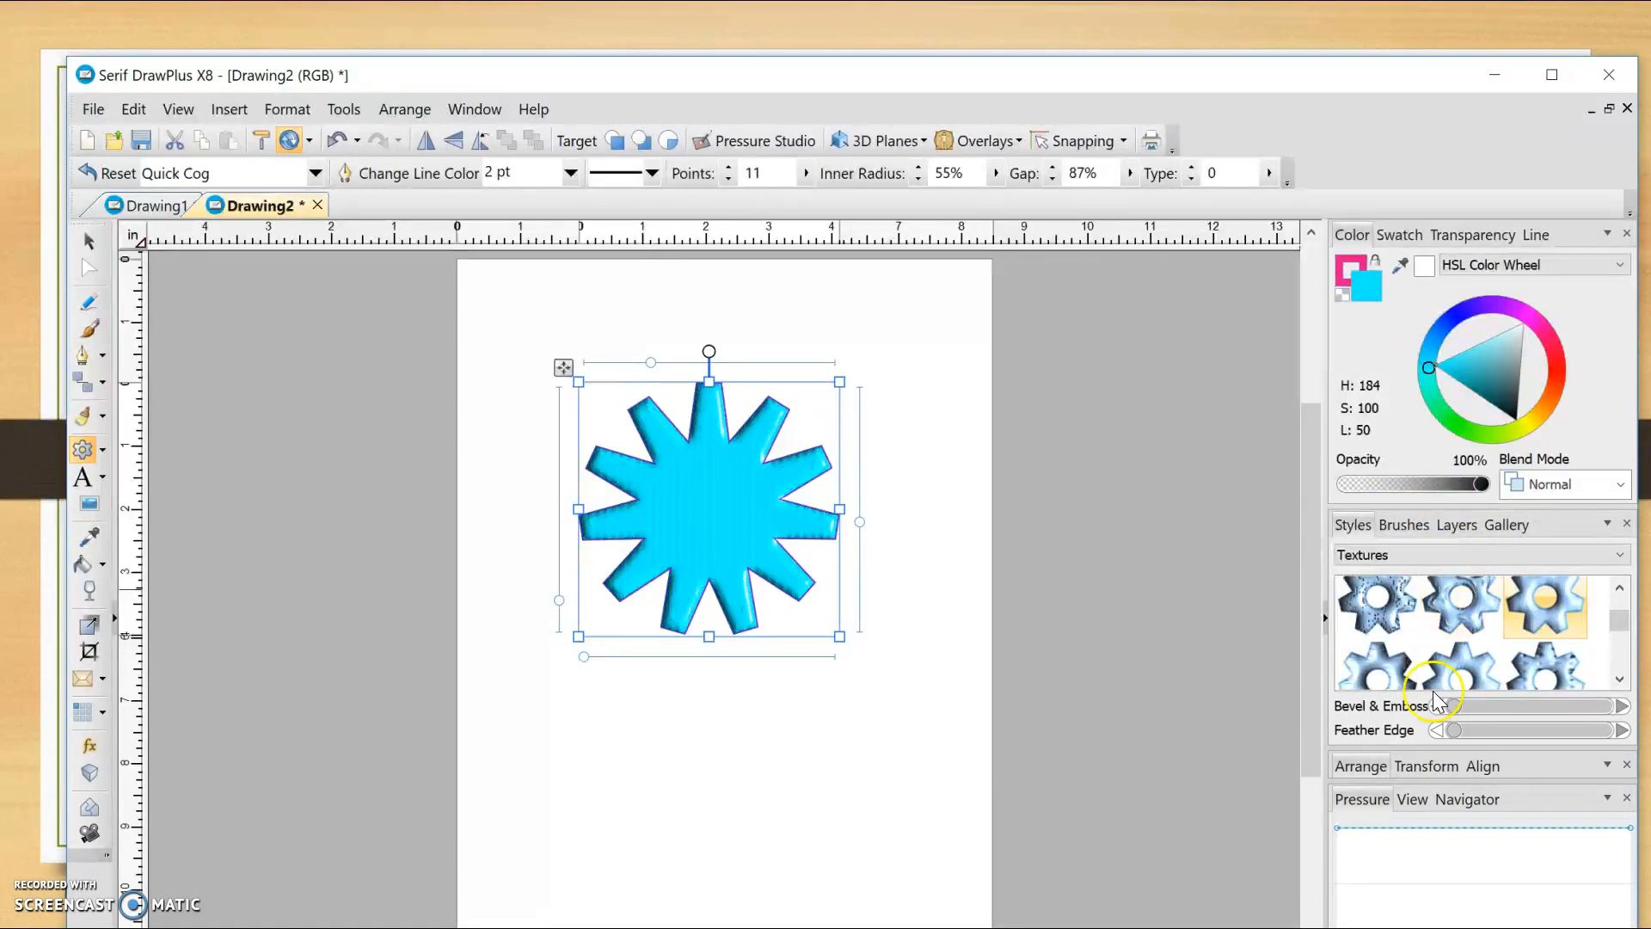
{"action": "left_click", "coordinate": [1377, 664]}
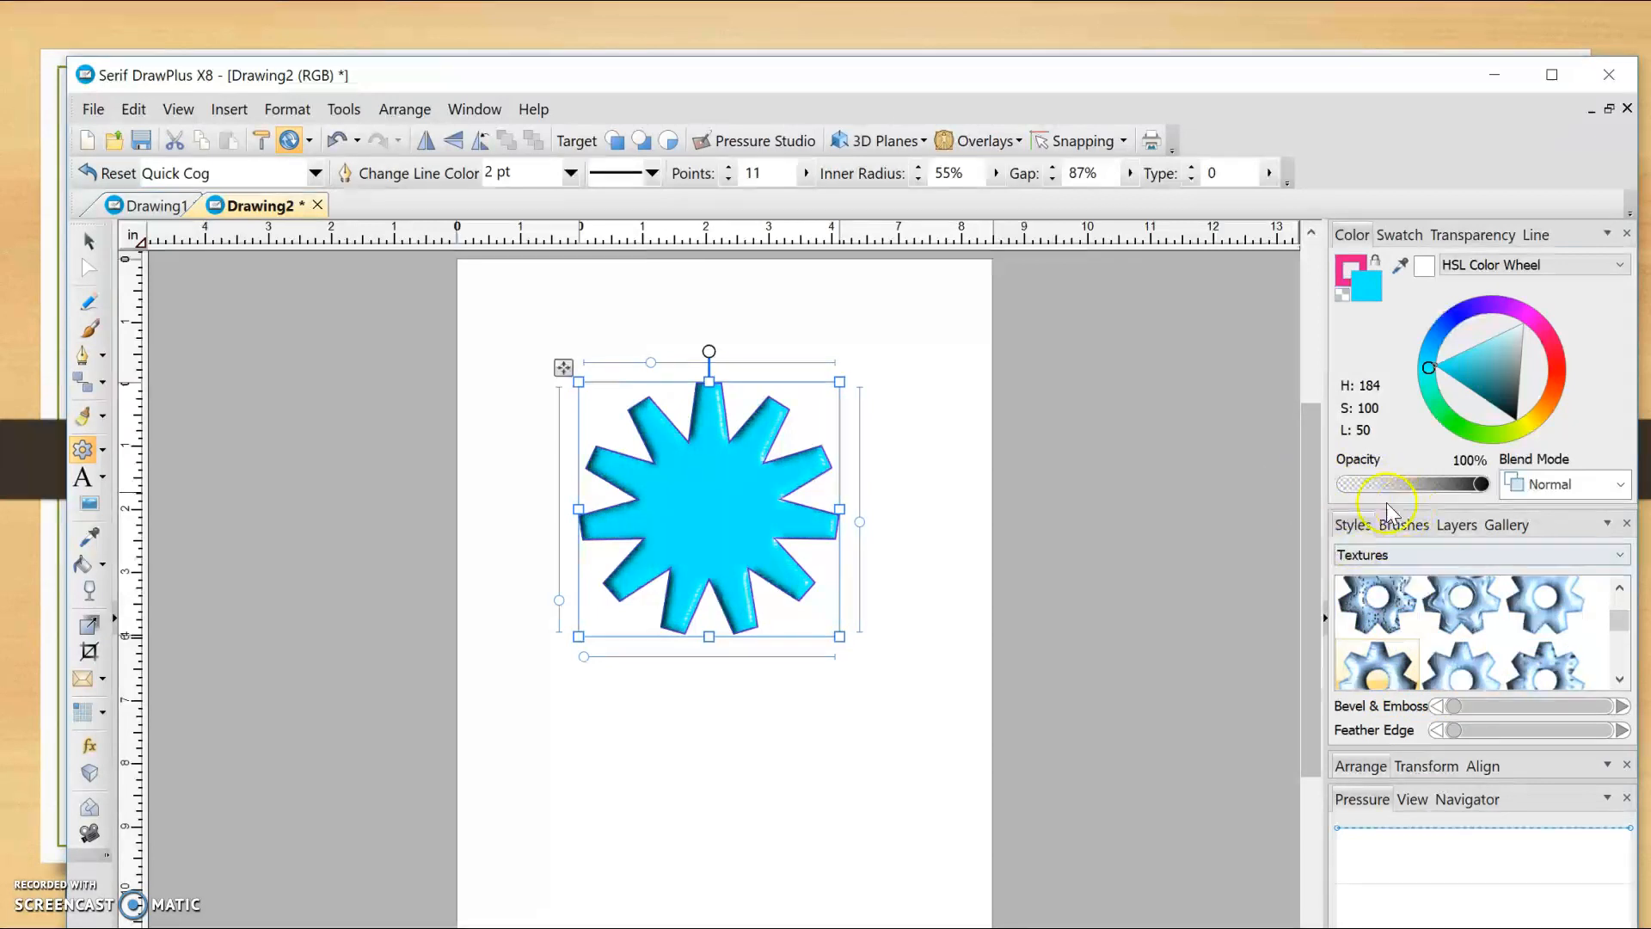
Switch the styles to Instant Effects and try the blue-green map, brown and glowing yellow effects on the cog
{"action": "left_click", "coordinate": [1379, 554]}
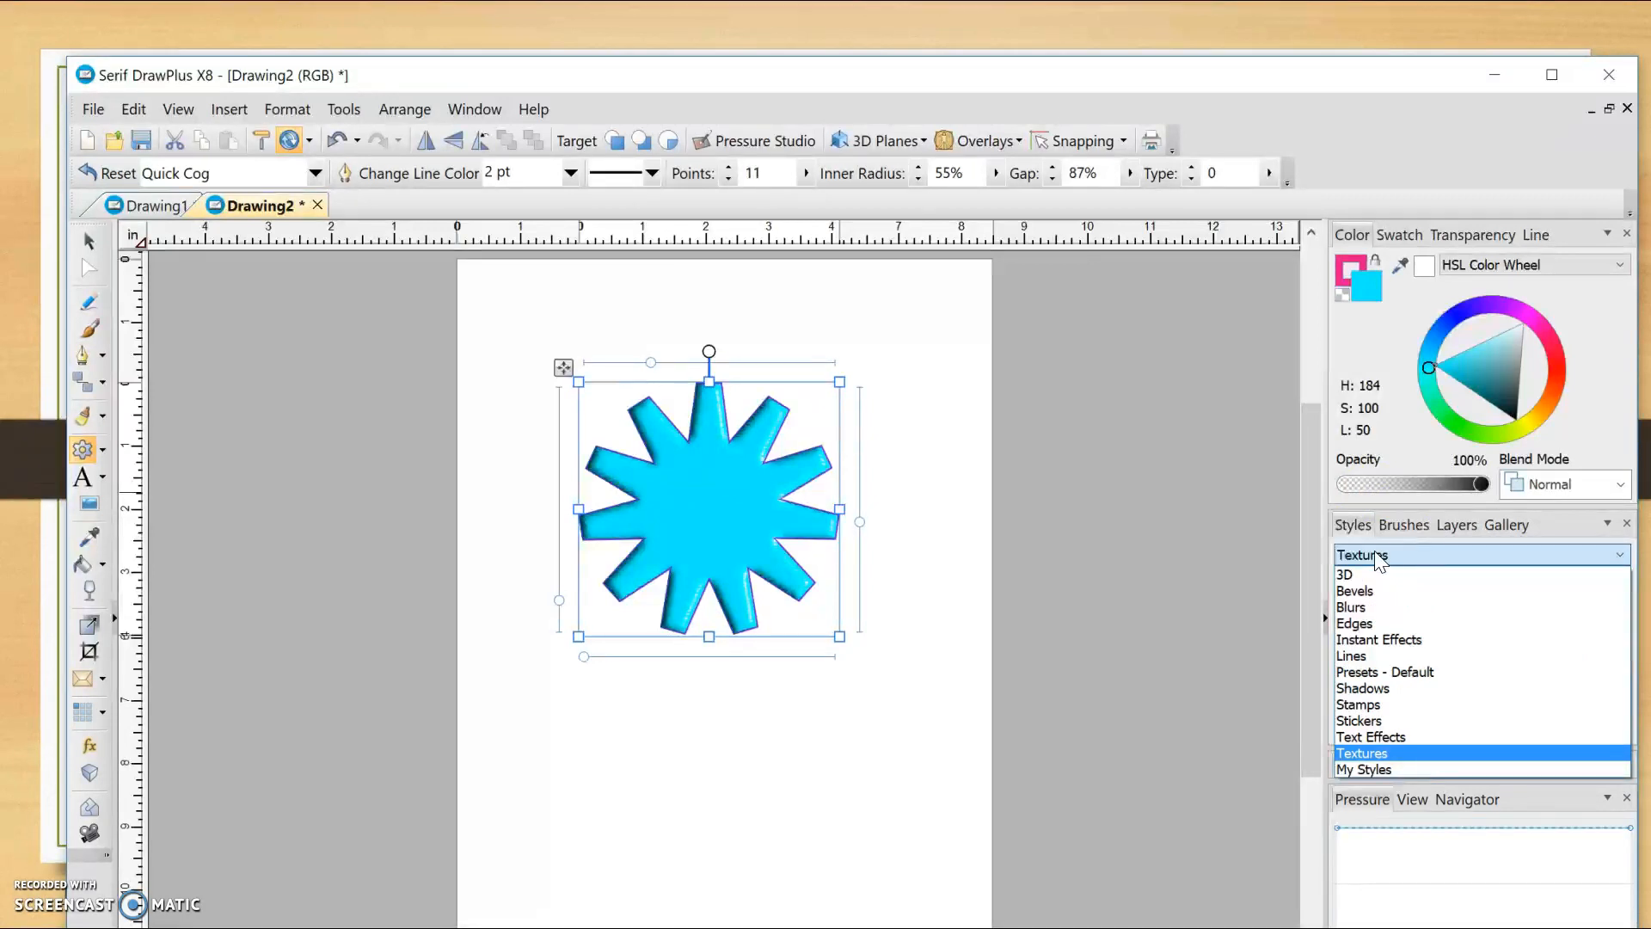
{"action": "left_click", "coordinate": [1372, 640]}
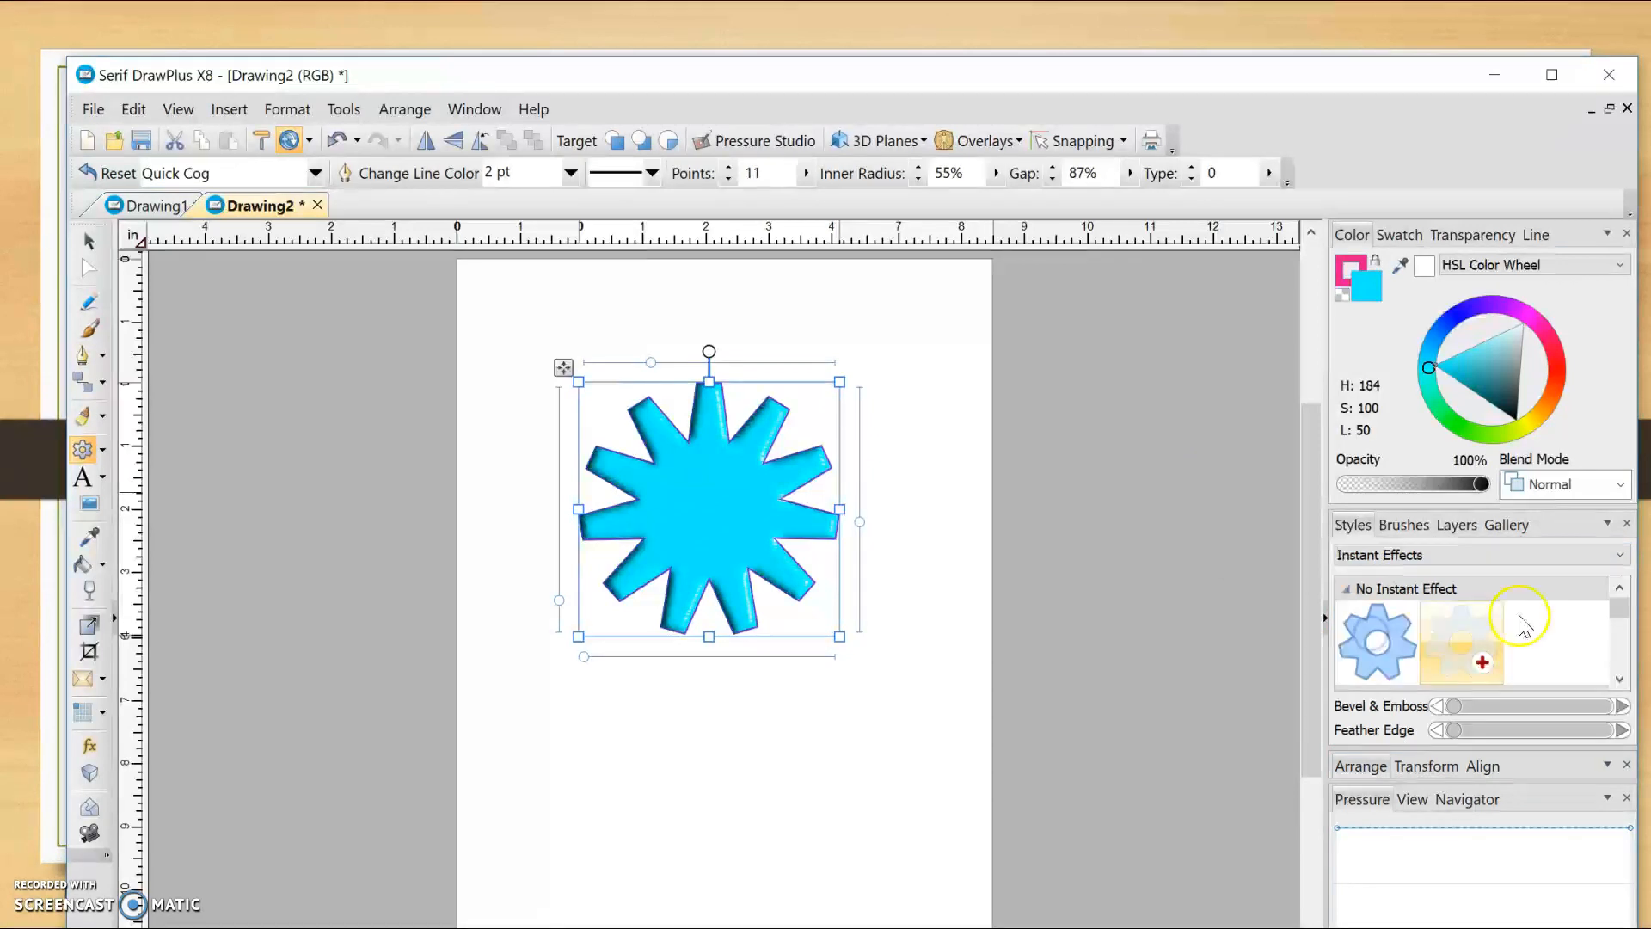
{"action": "left_click_drag", "start_coordinate": [1621, 618], "coordinate": [1617, 621]}
{"action": "left_click", "coordinate": [1563, 641]}
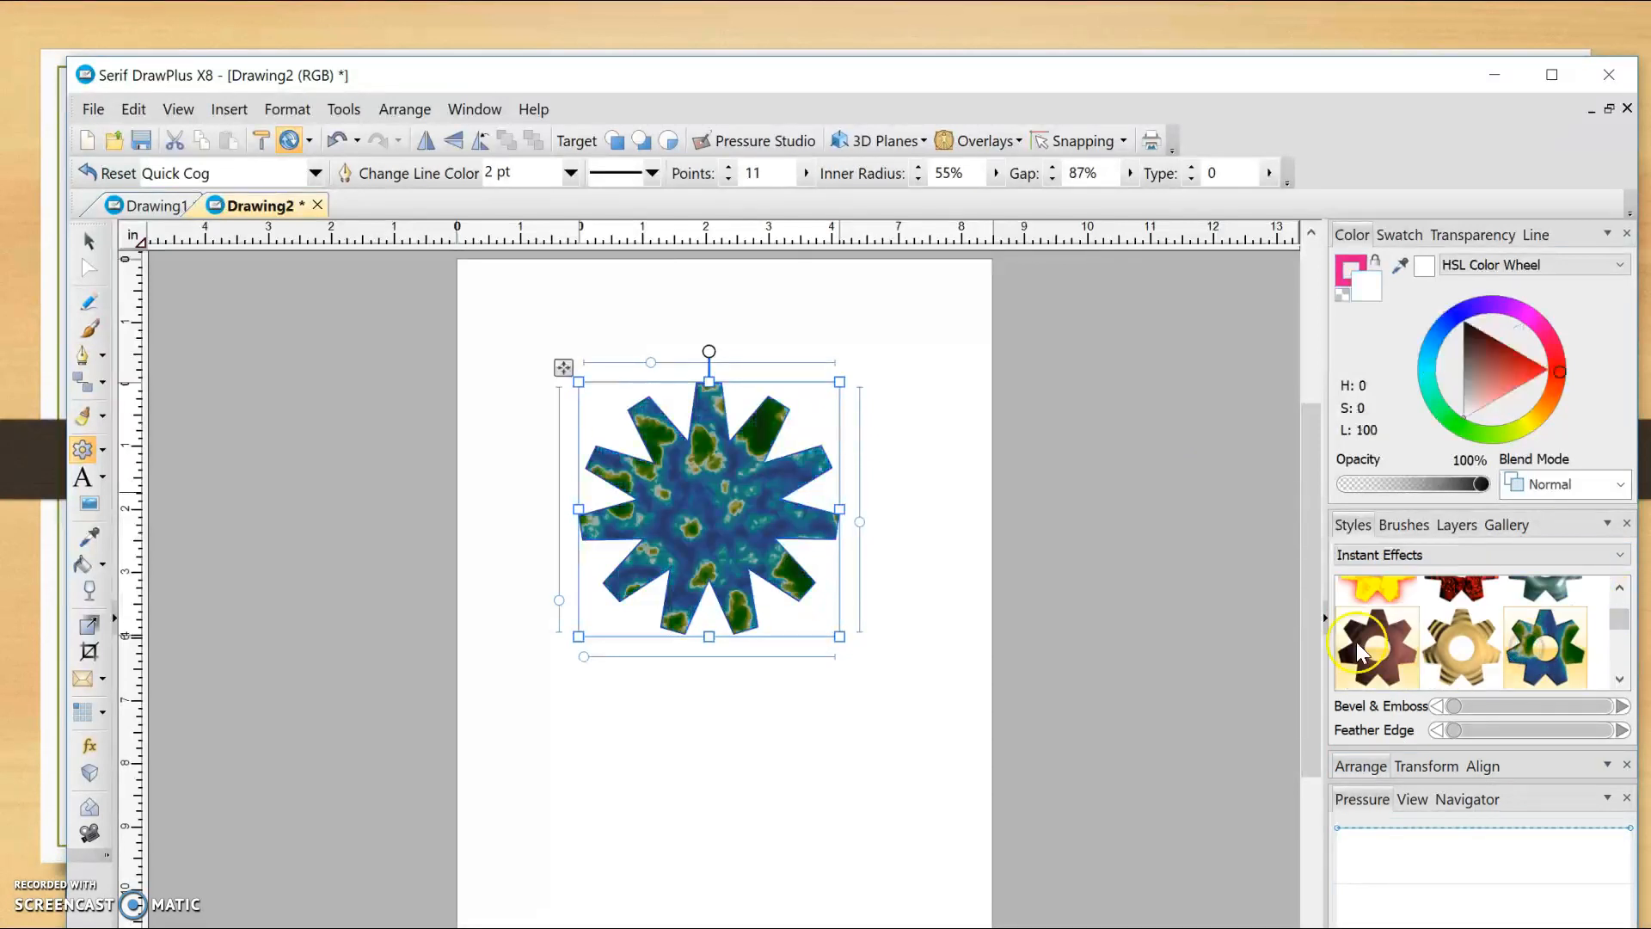
{"action": "left_click", "coordinate": [1400, 661]}
{"action": "left_click", "coordinate": [1385, 591]}
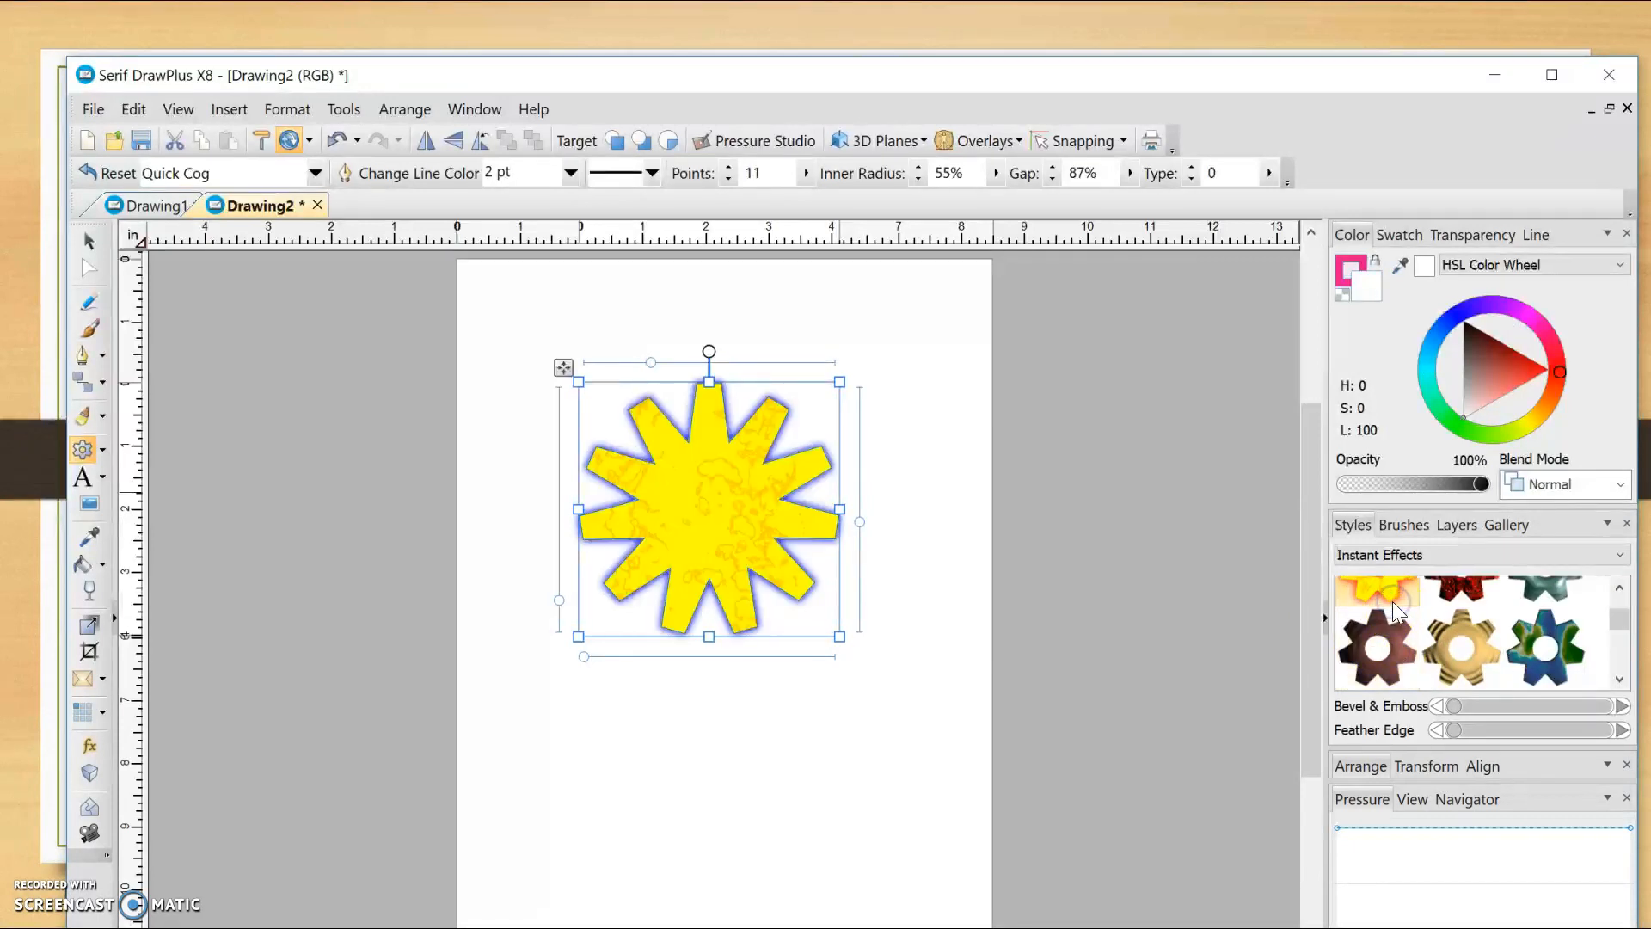
Compare the teal, red lava and pale blue instant effects on the cog, ending with the mottled teal metallic one
{"action": "left_click", "coordinate": [1620, 590]}
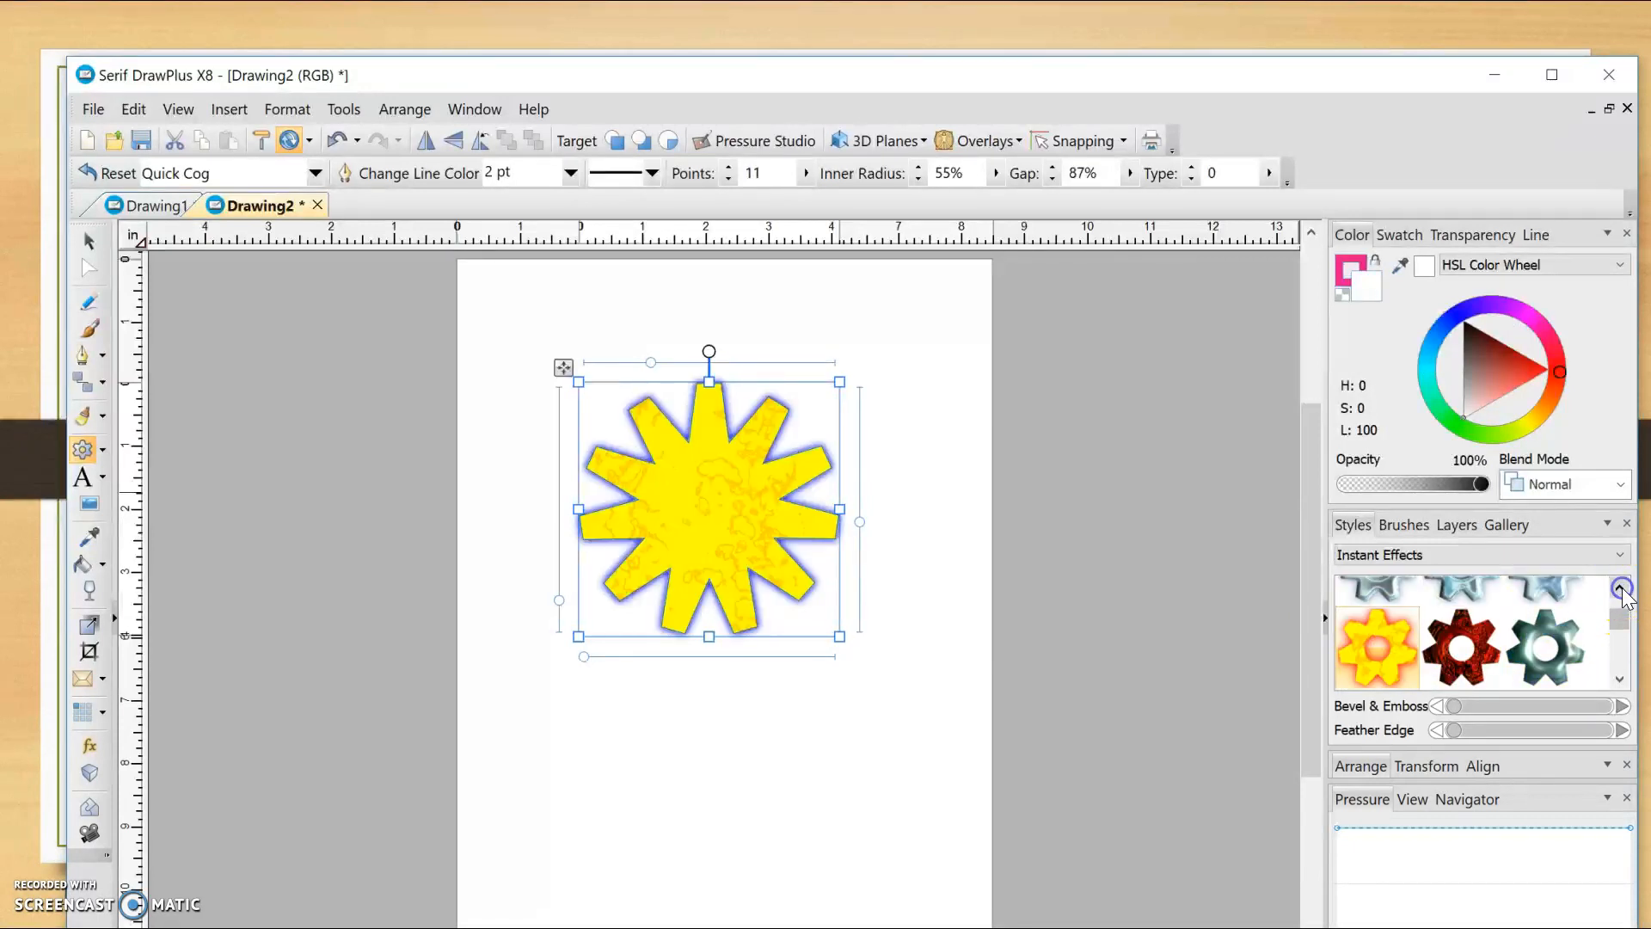
{"action": "left_click", "coordinate": [1545, 647]}
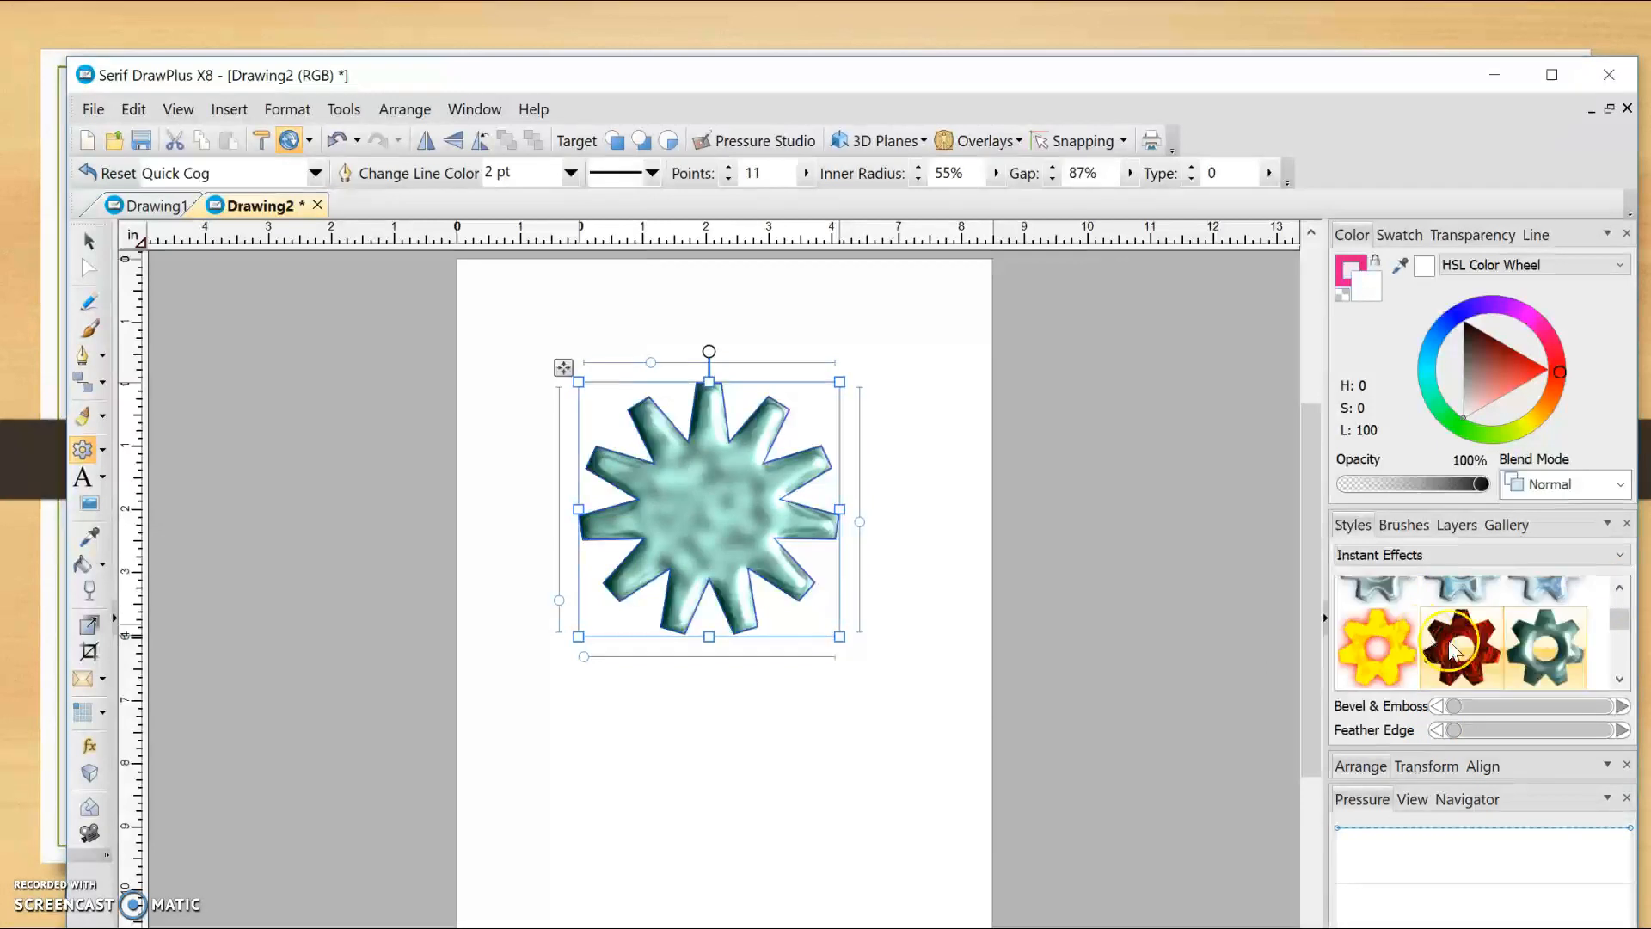
{"action": "left_click", "coordinate": [1473, 652]}
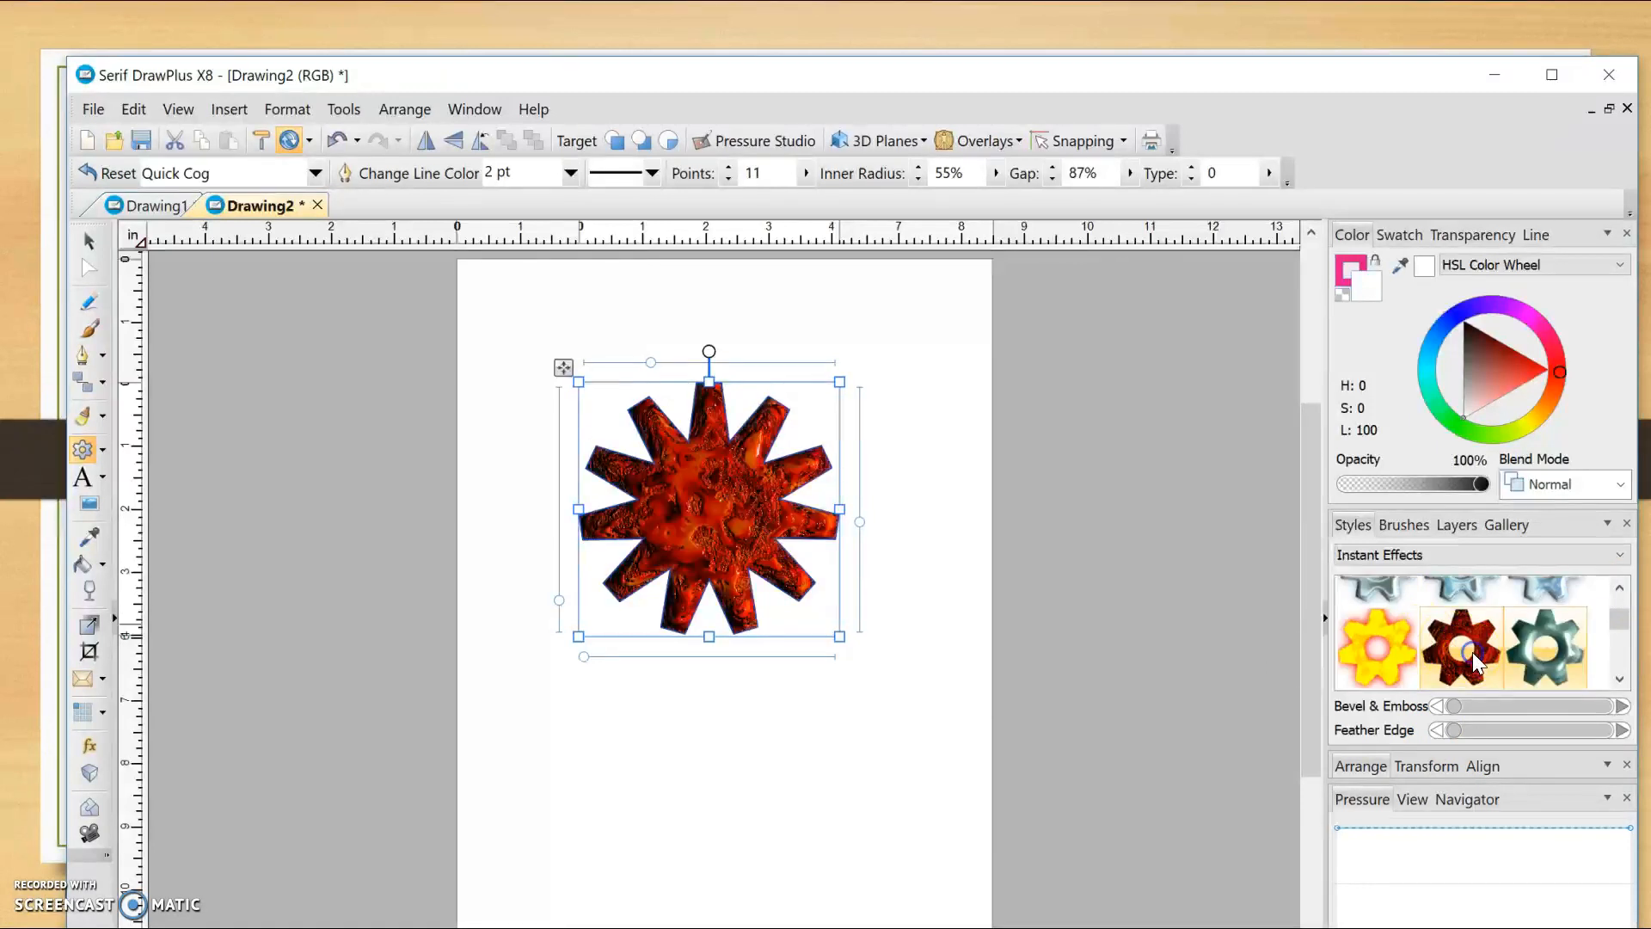
{"action": "left_click", "coordinate": [1540, 584]}
{"action": "left_click", "coordinate": [1457, 595]}
{"action": "left_click", "coordinate": [1544, 589]}
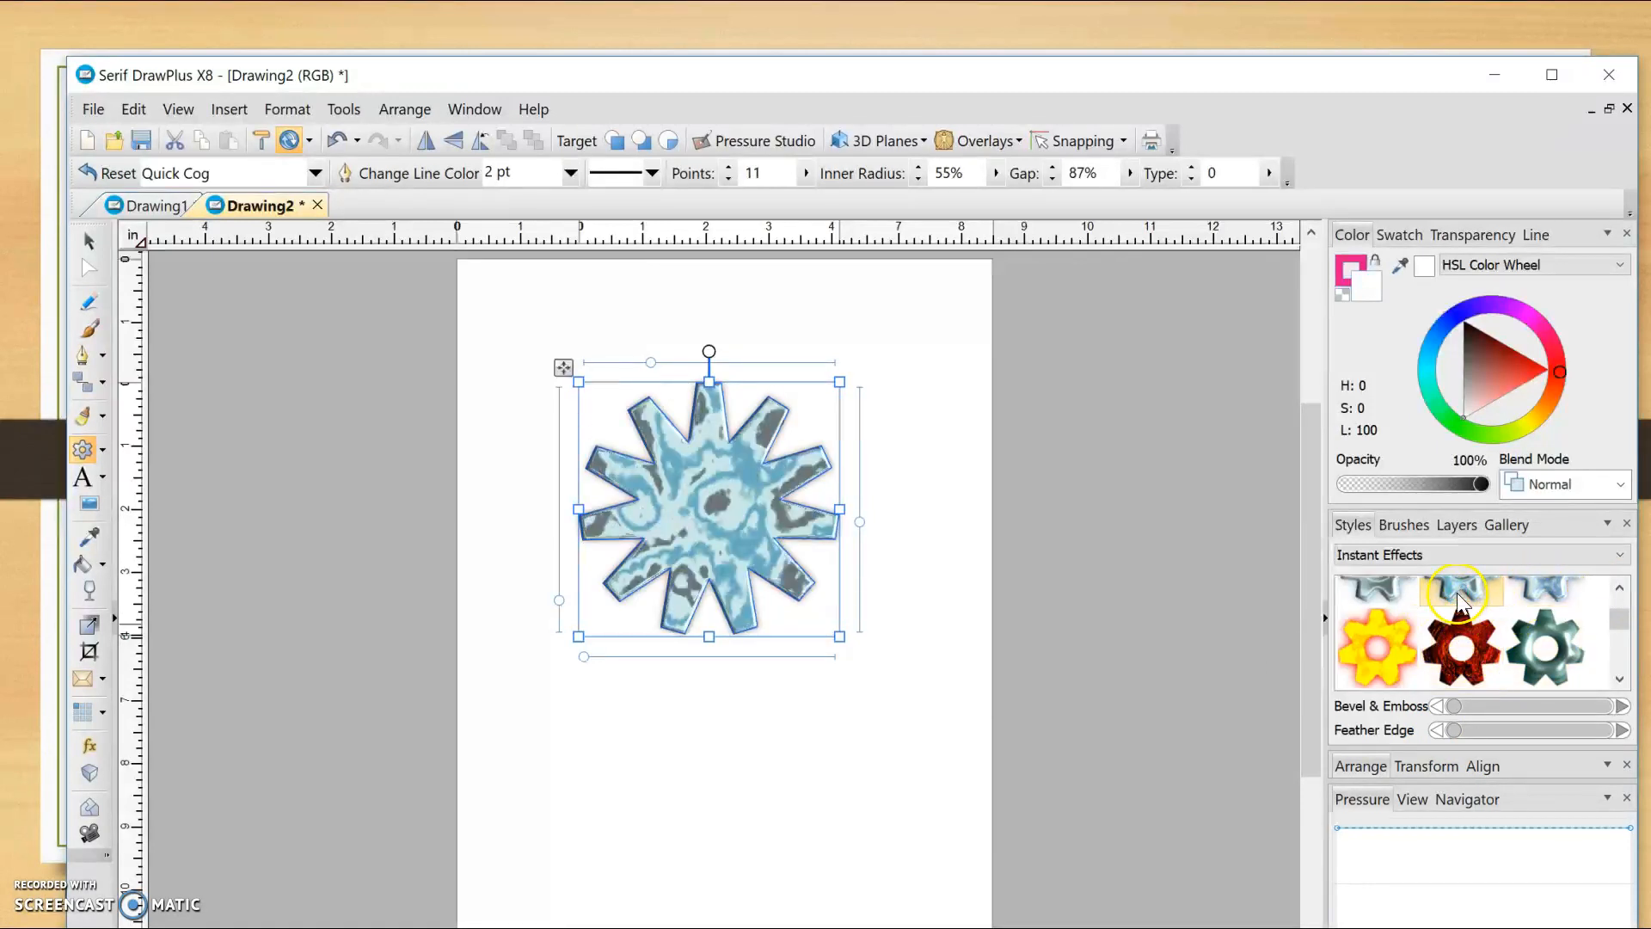
{"action": "left_click", "coordinate": [1456, 647]}
{"action": "left_click", "coordinate": [1564, 666]}
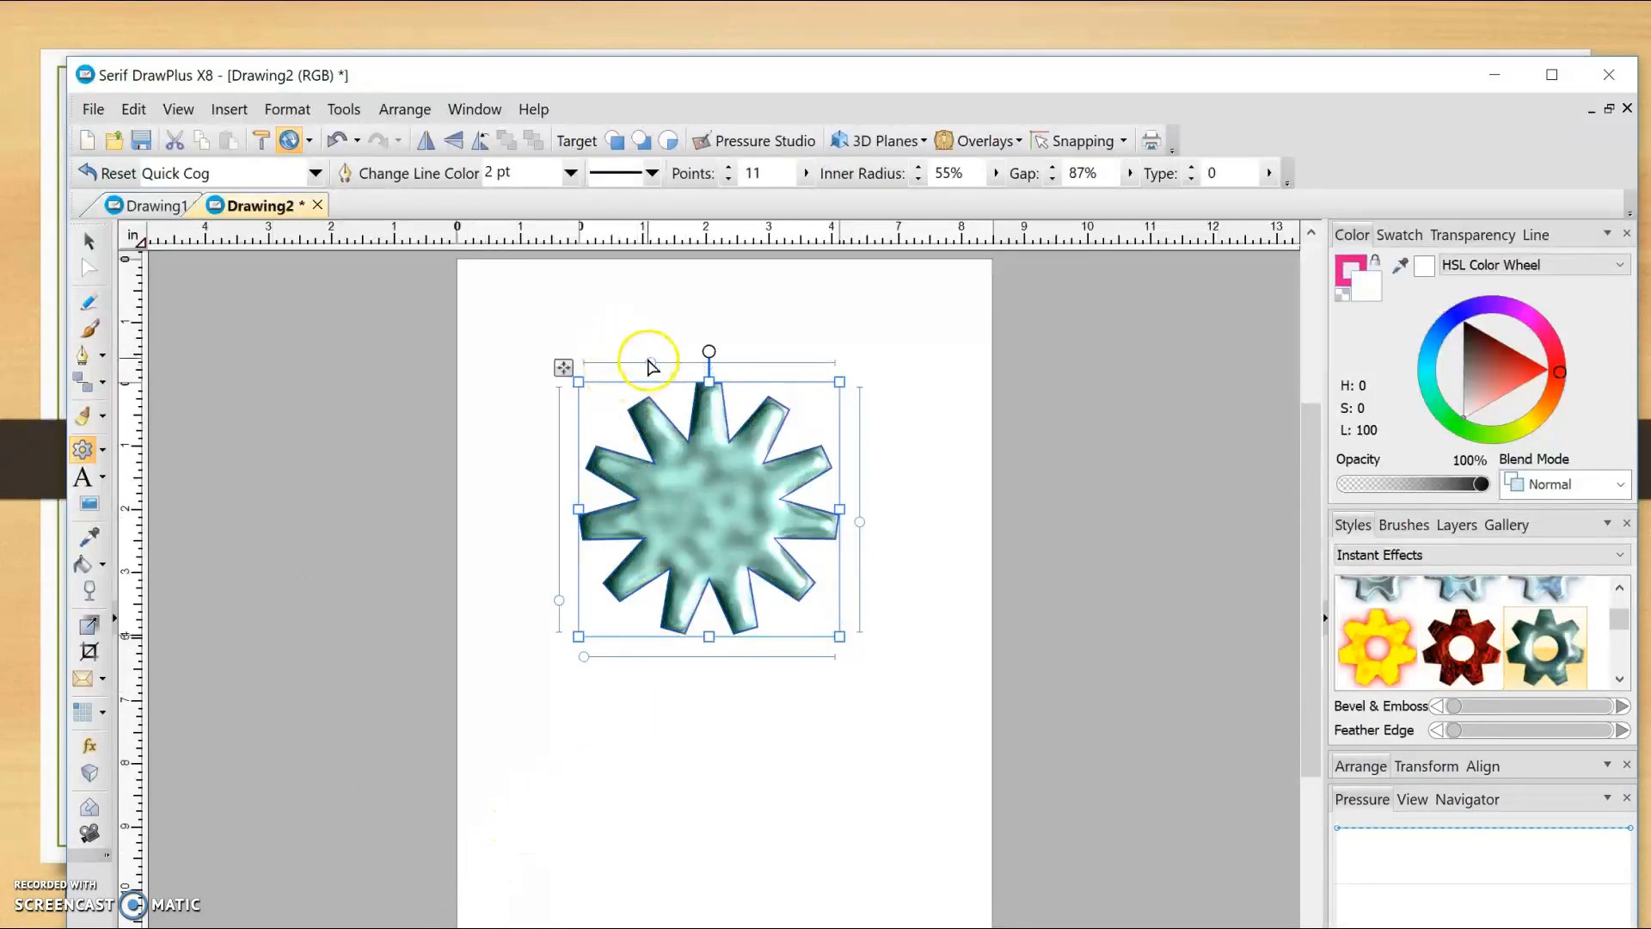
Reduce the cog to 8 points and deselect it
{"action": "mouse_move", "coordinate": [651, 364]}
{"action": "left_mouse_down"}
{"action": "mouse_move", "coordinate": [822, 383]}
{"action": "mouse_move", "coordinate": [627, 359]}
{"action": "left_mouse_up"}
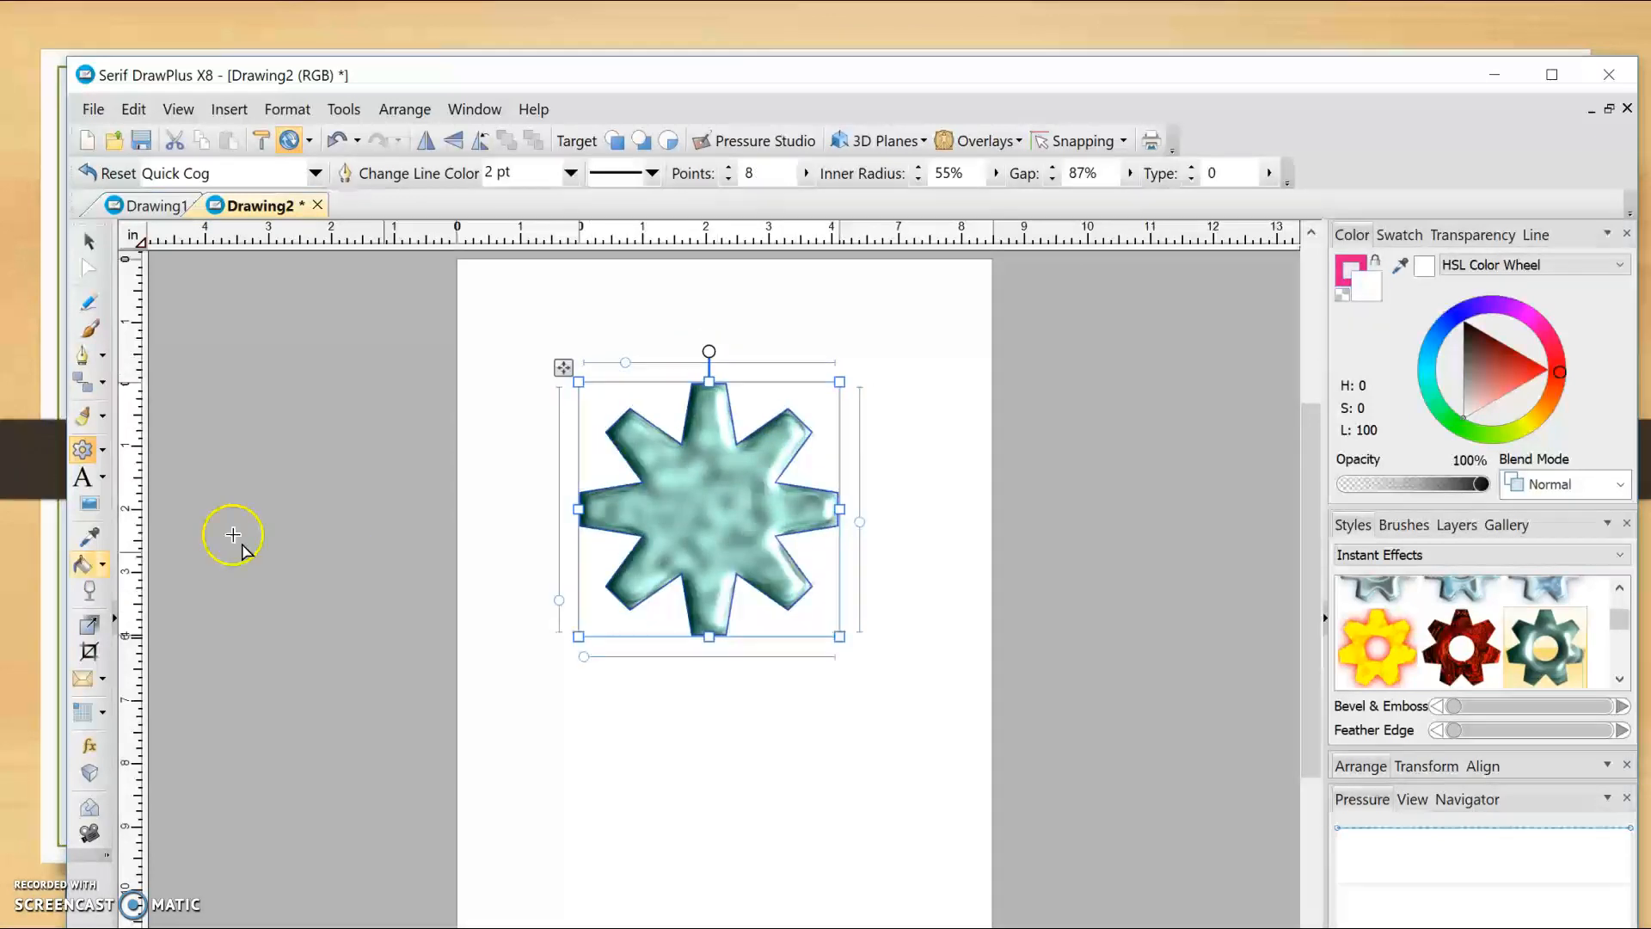
{"action": "left_click", "coordinate": [384, 496]}
Add a one-line title and surname as artistic text at about 93.5 pt in Times New Roman below the cog
{"action": "left_click", "coordinate": [83, 449]}
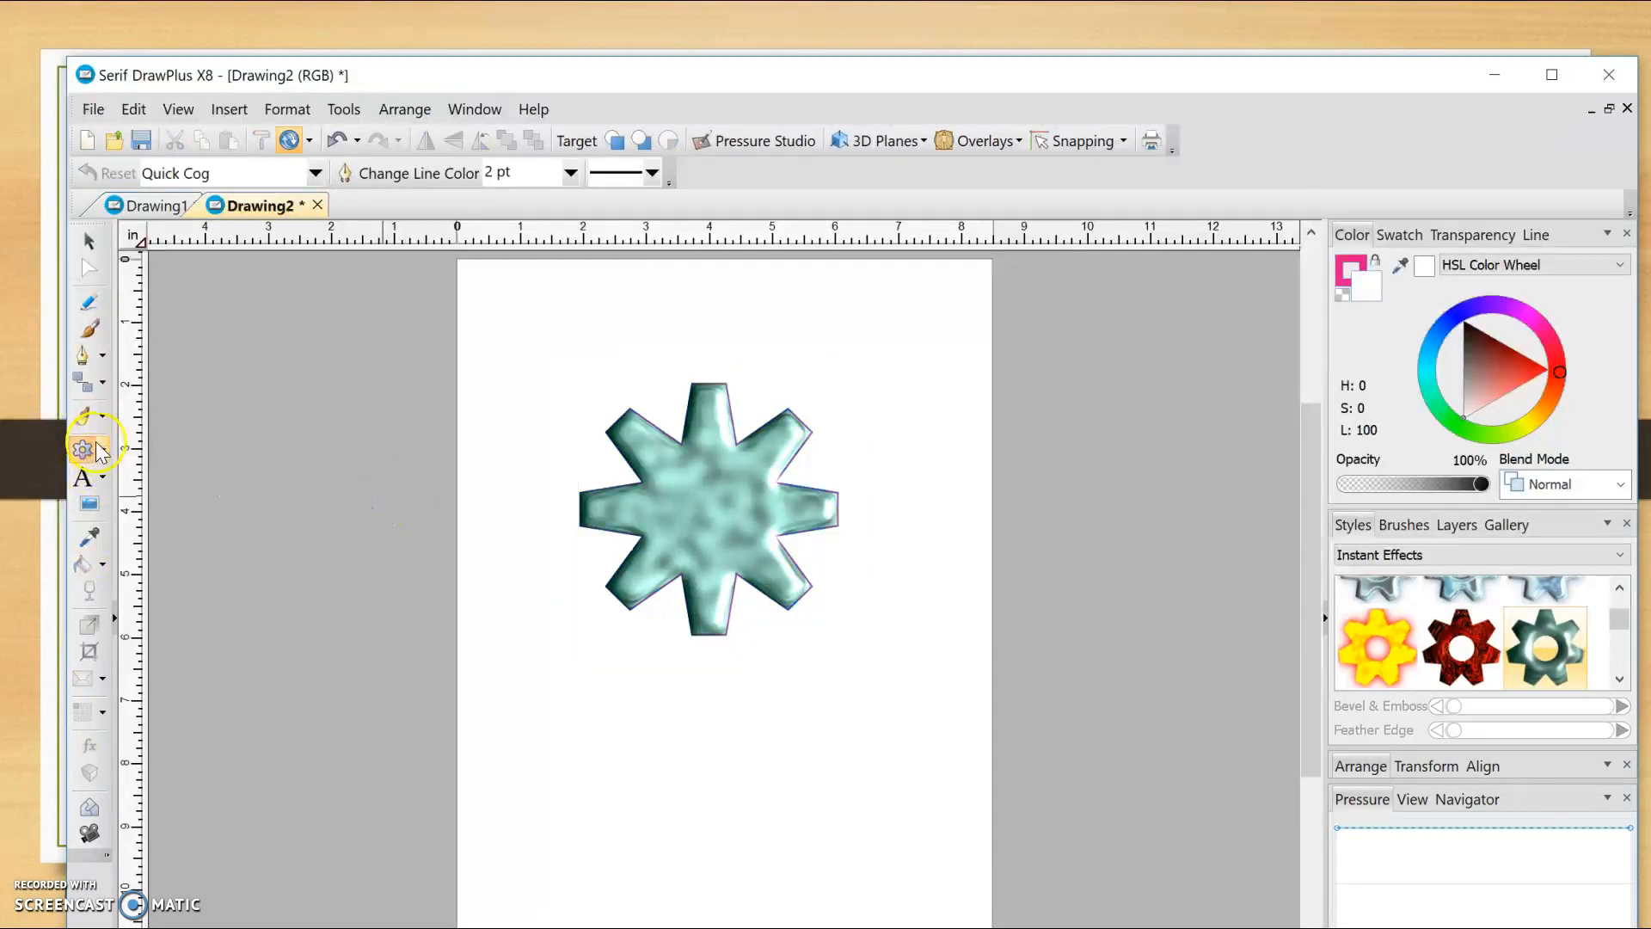
{"action": "left_click", "coordinate": [86, 478]}
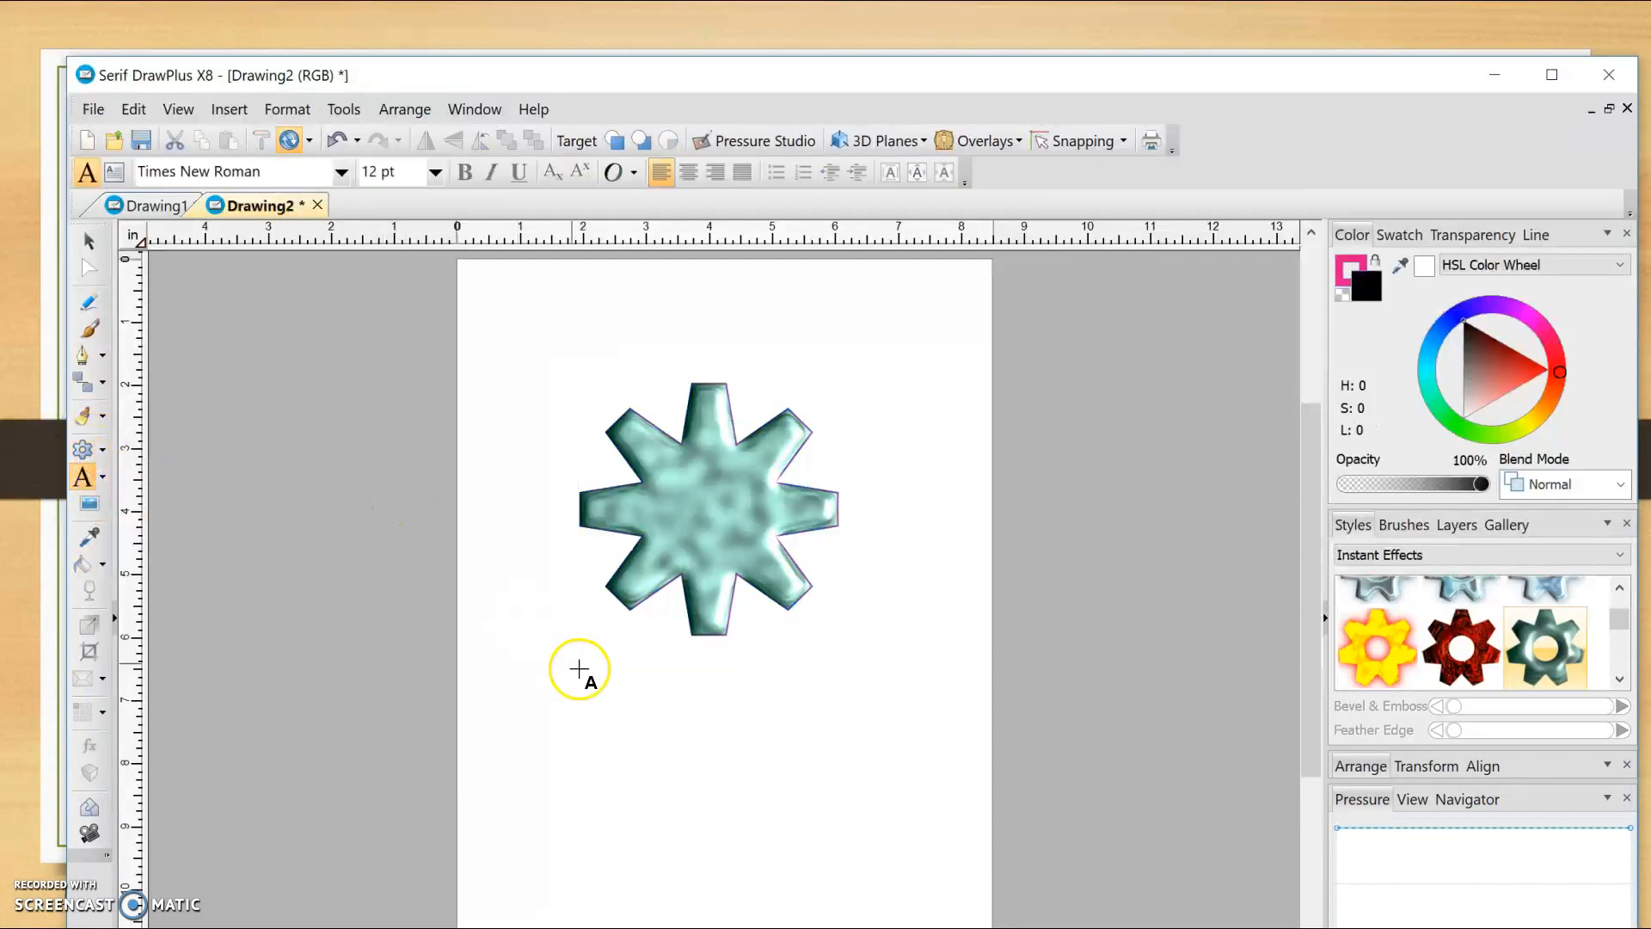
{"action": "left_click_drag", "start_coordinate": [505, 669], "coordinate": [716, 732]}
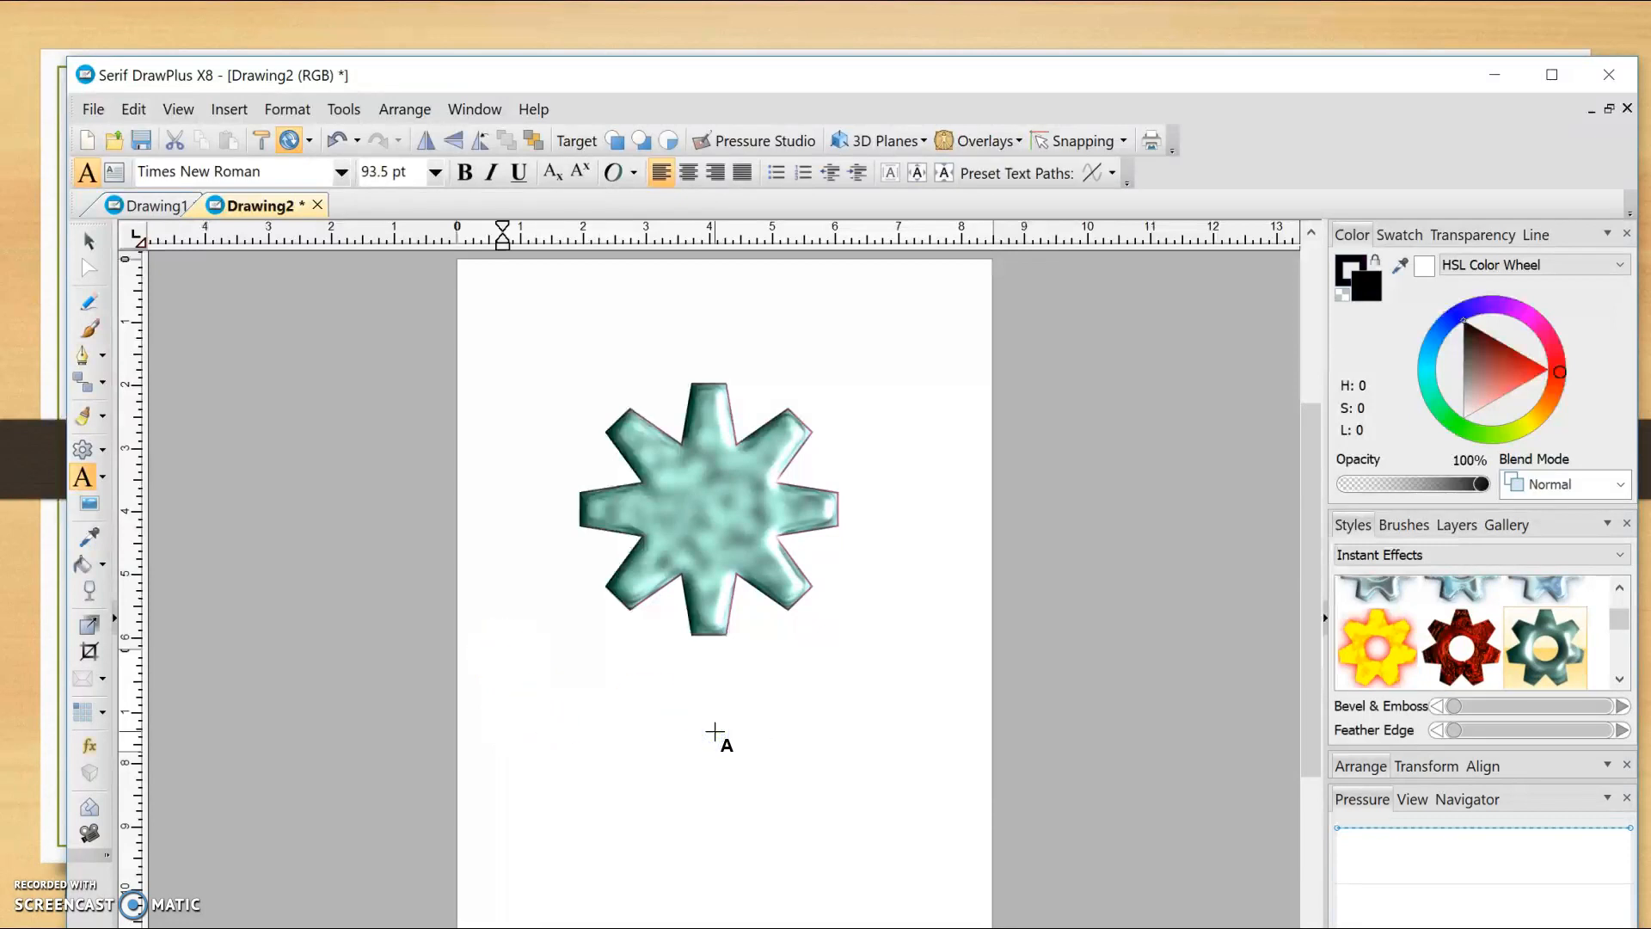
{"action": "type", "text": "Miss"}
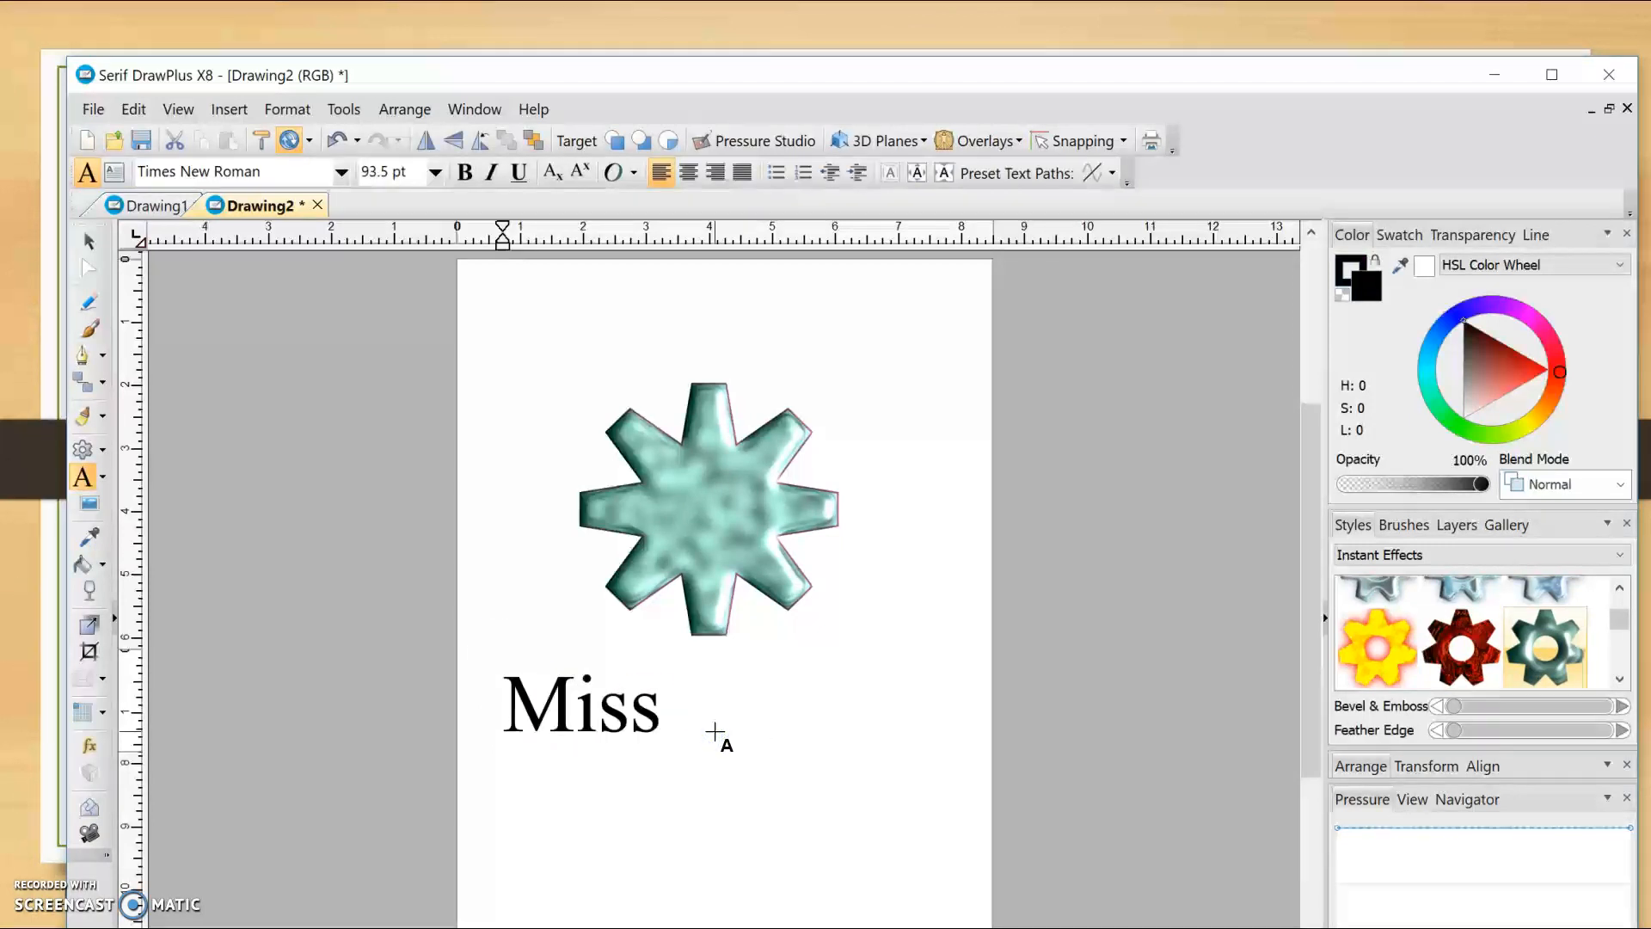
{"action": "type", "text": " ROwe"}
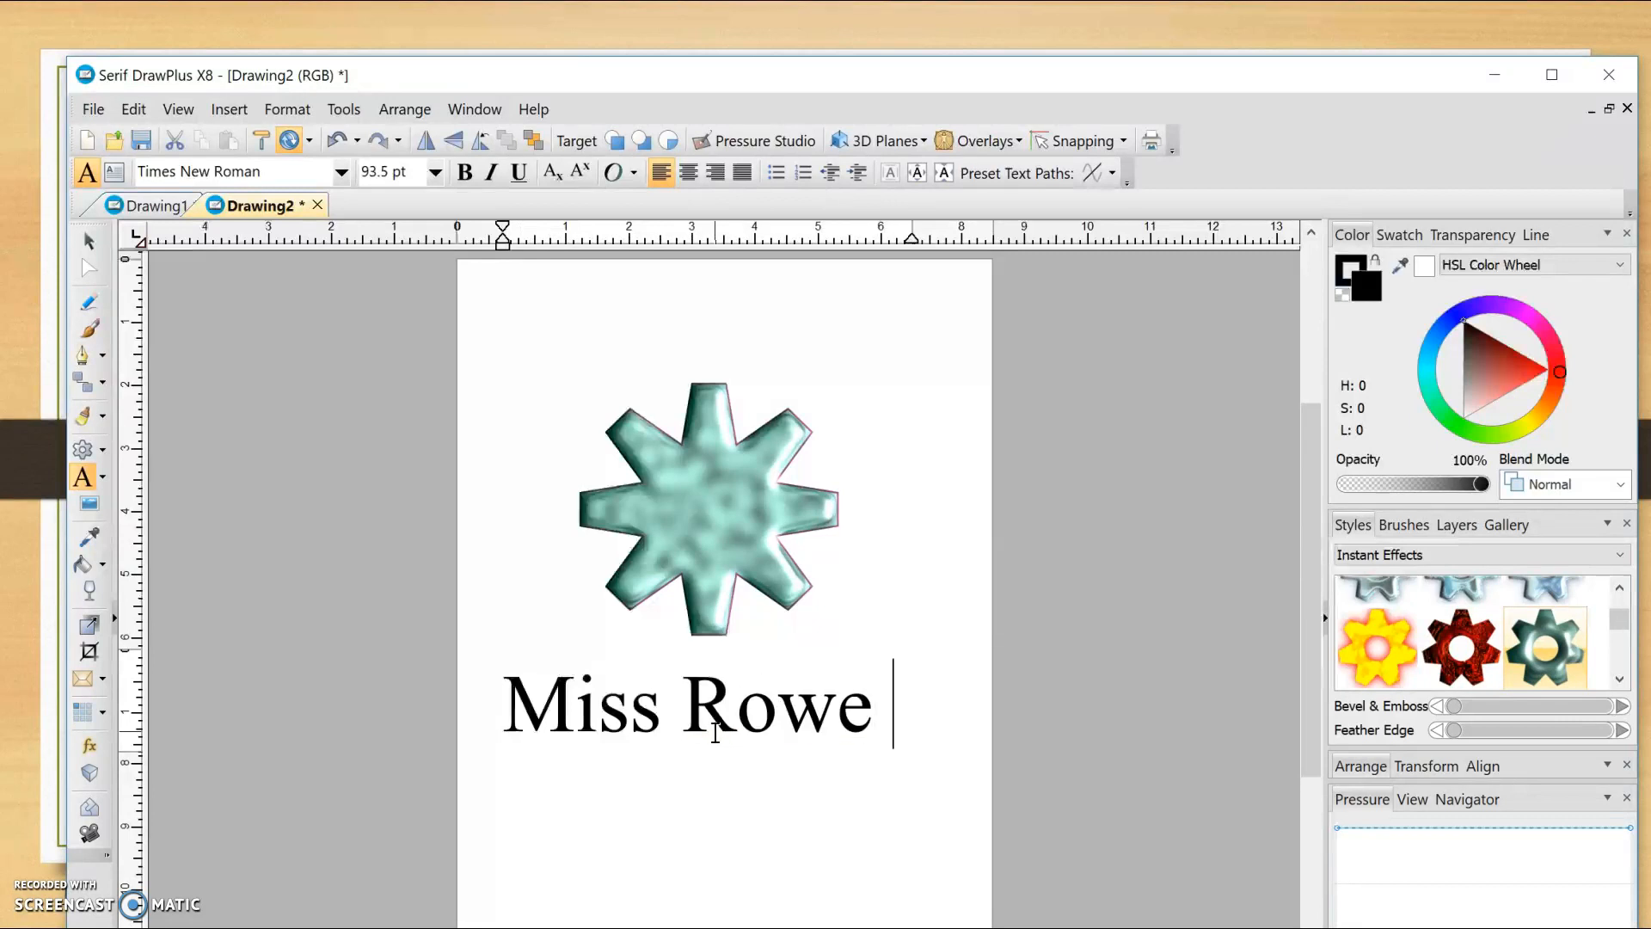
{"action": "key", "text": "Escape"}
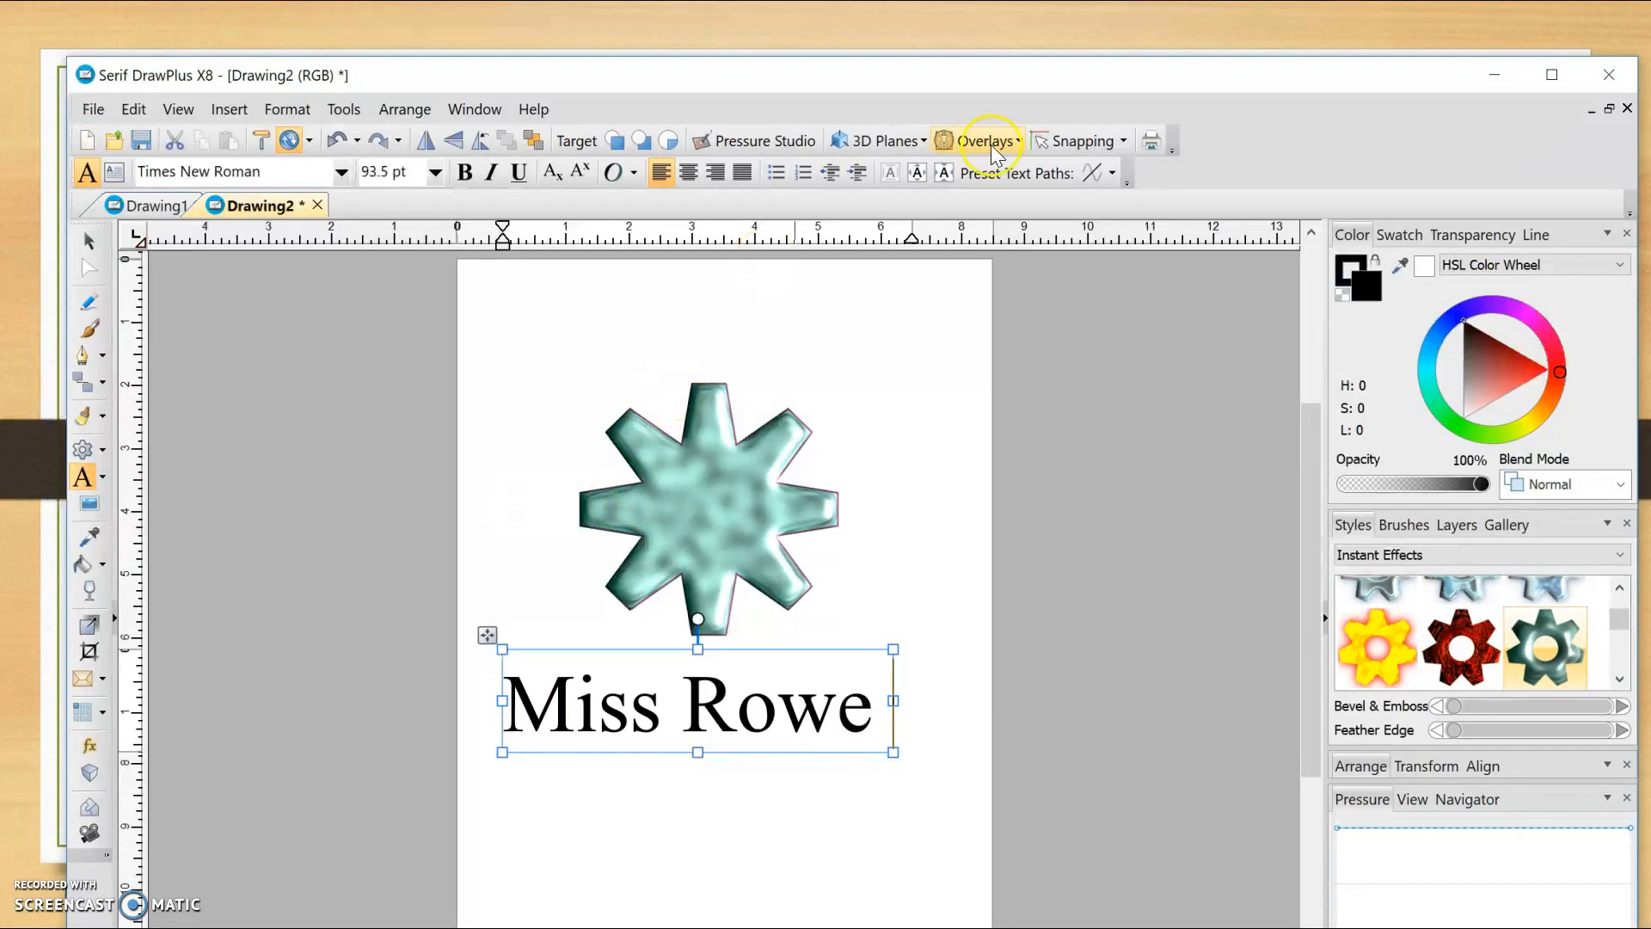
Curve the name text along the upward arch preset path and move it to arc over the top of the cog
{"action": "left_click", "coordinate": [1116, 179]}
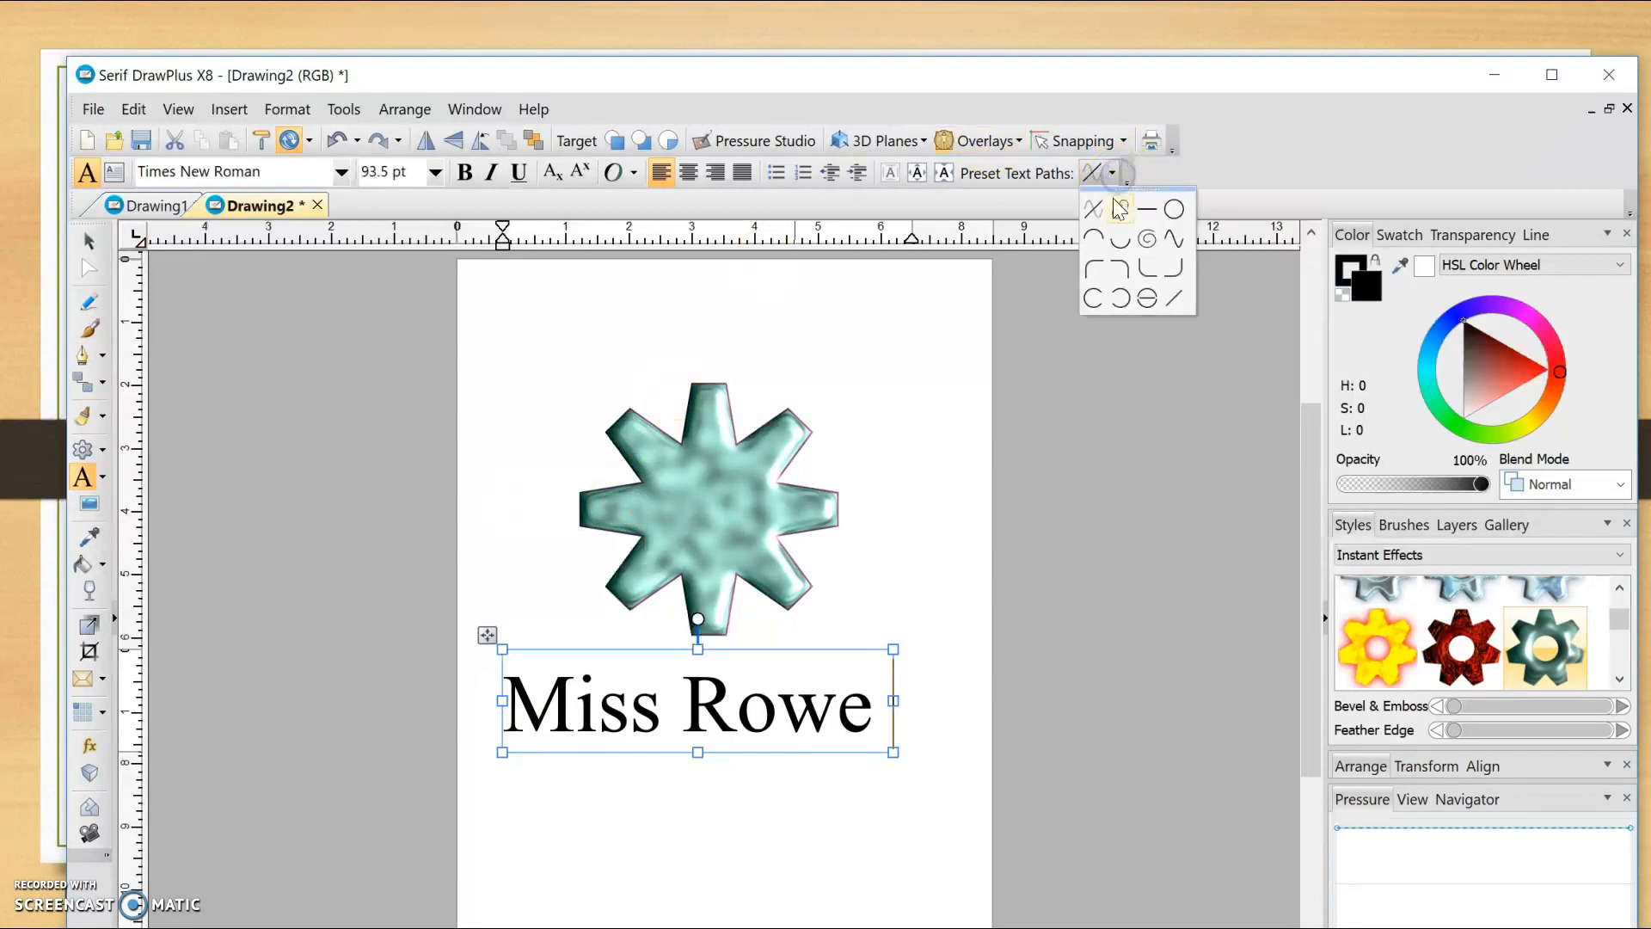
{"action": "left_click", "coordinate": [1099, 238]}
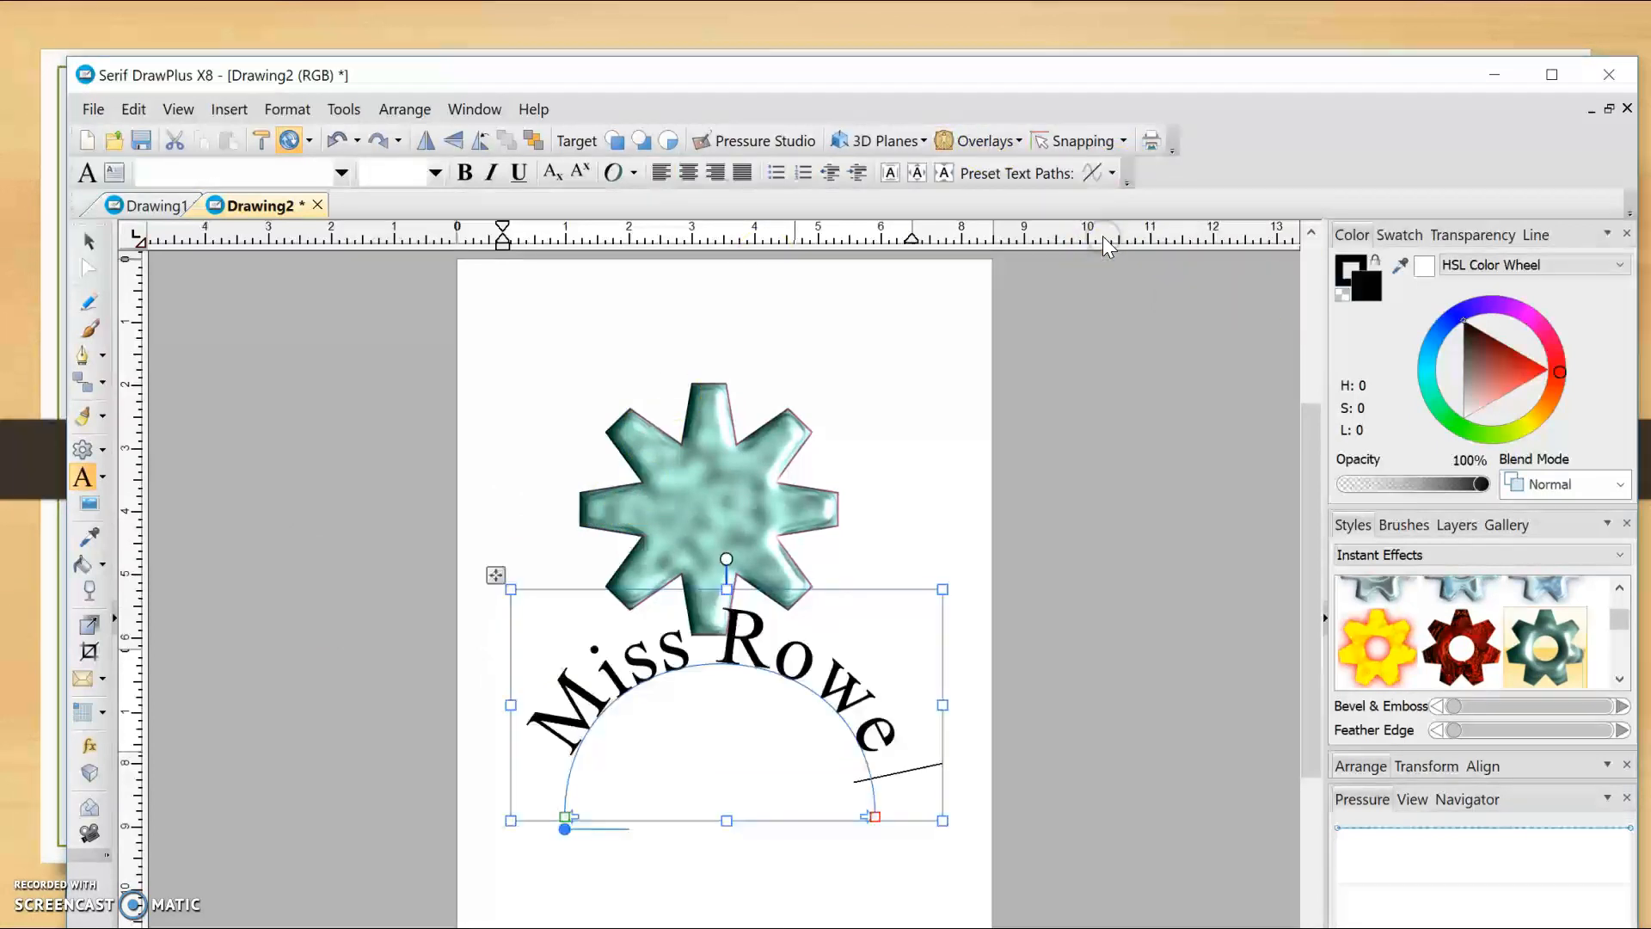
{"action": "left_click_drag", "start_coordinate": [501, 577], "coordinate": [482, 425]}
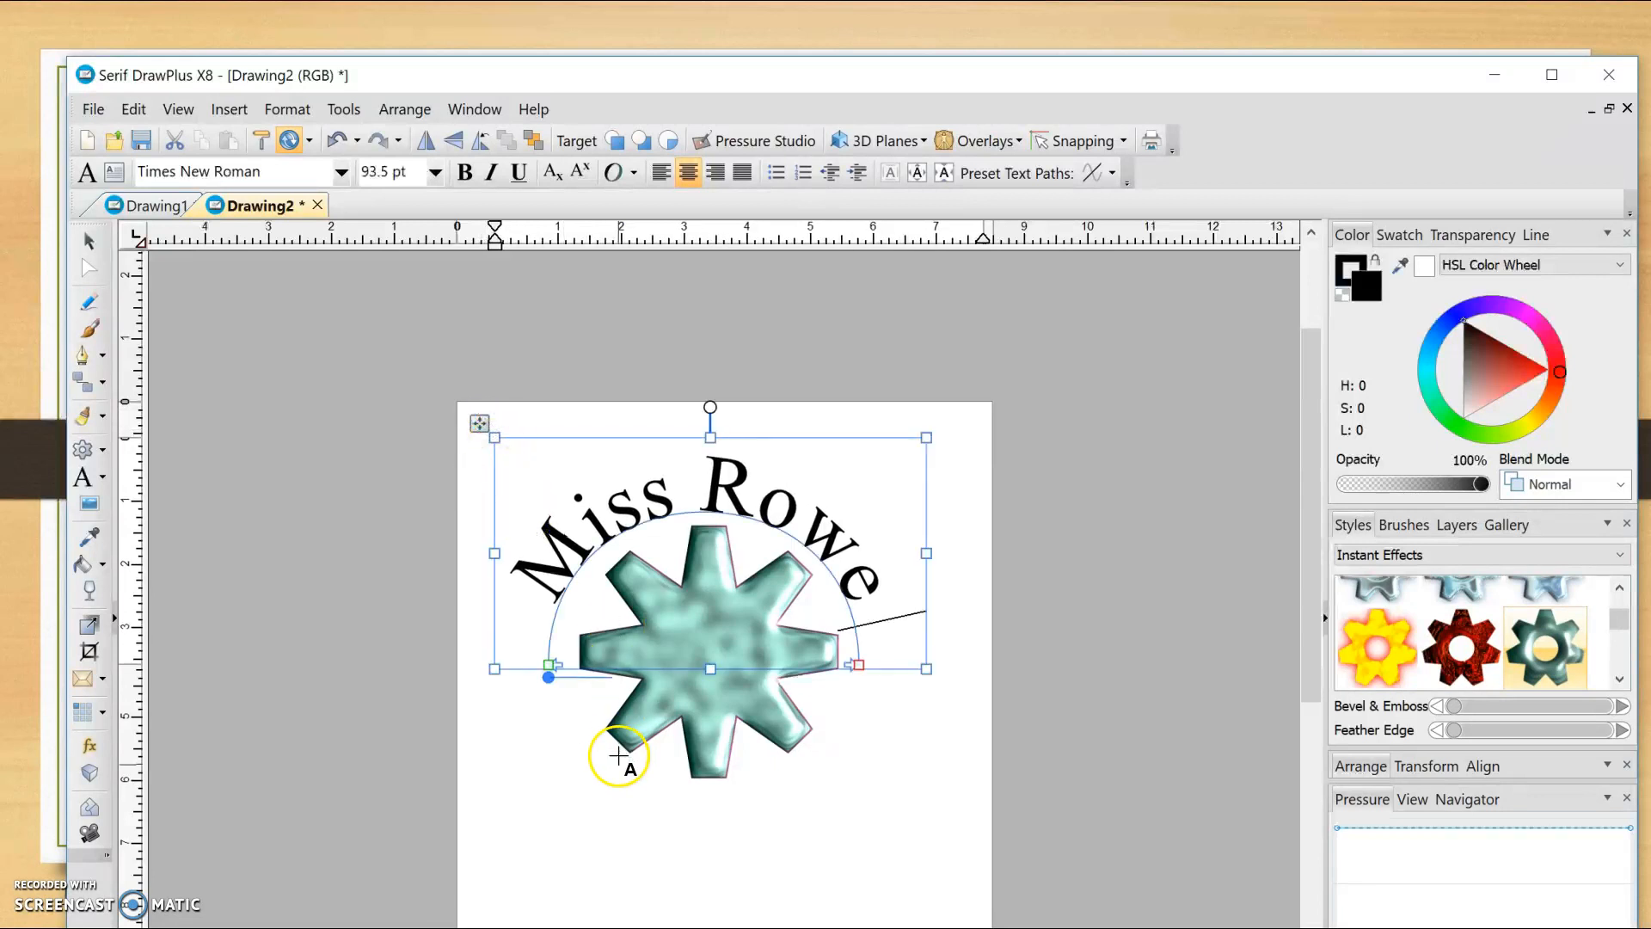
{"action": "left_click", "coordinate": [599, 856]}
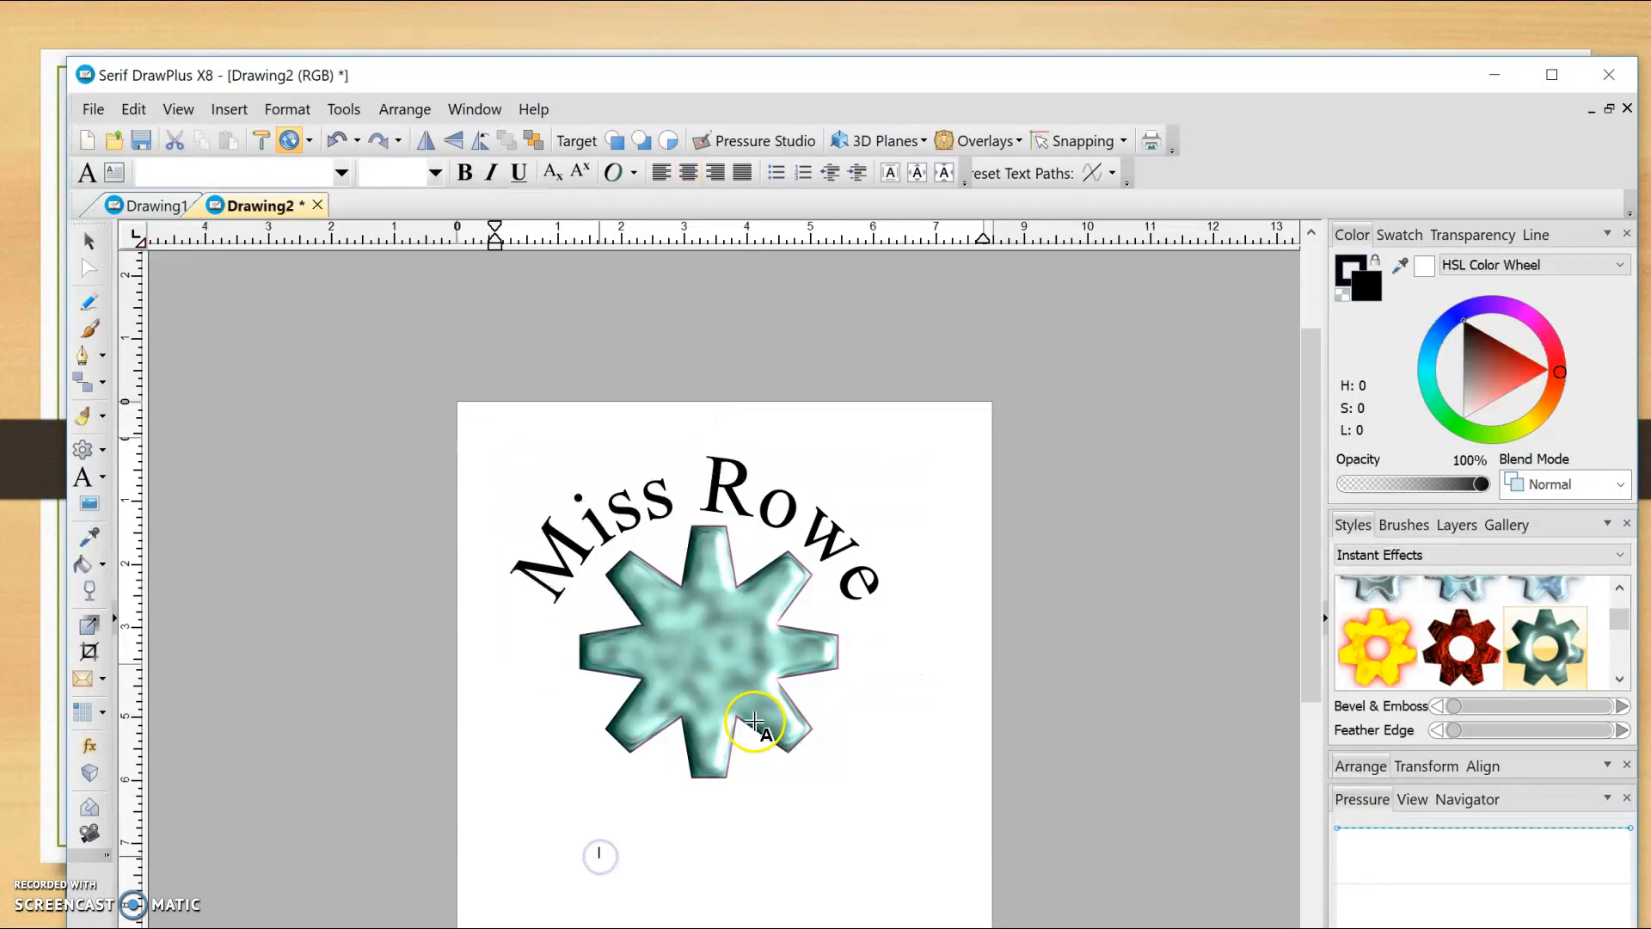
Apply a pale blue metallic instant effect to the curved name text and deselect it
{"action": "left_click", "coordinate": [807, 663]}
{"action": "left_click", "coordinate": [731, 481]}
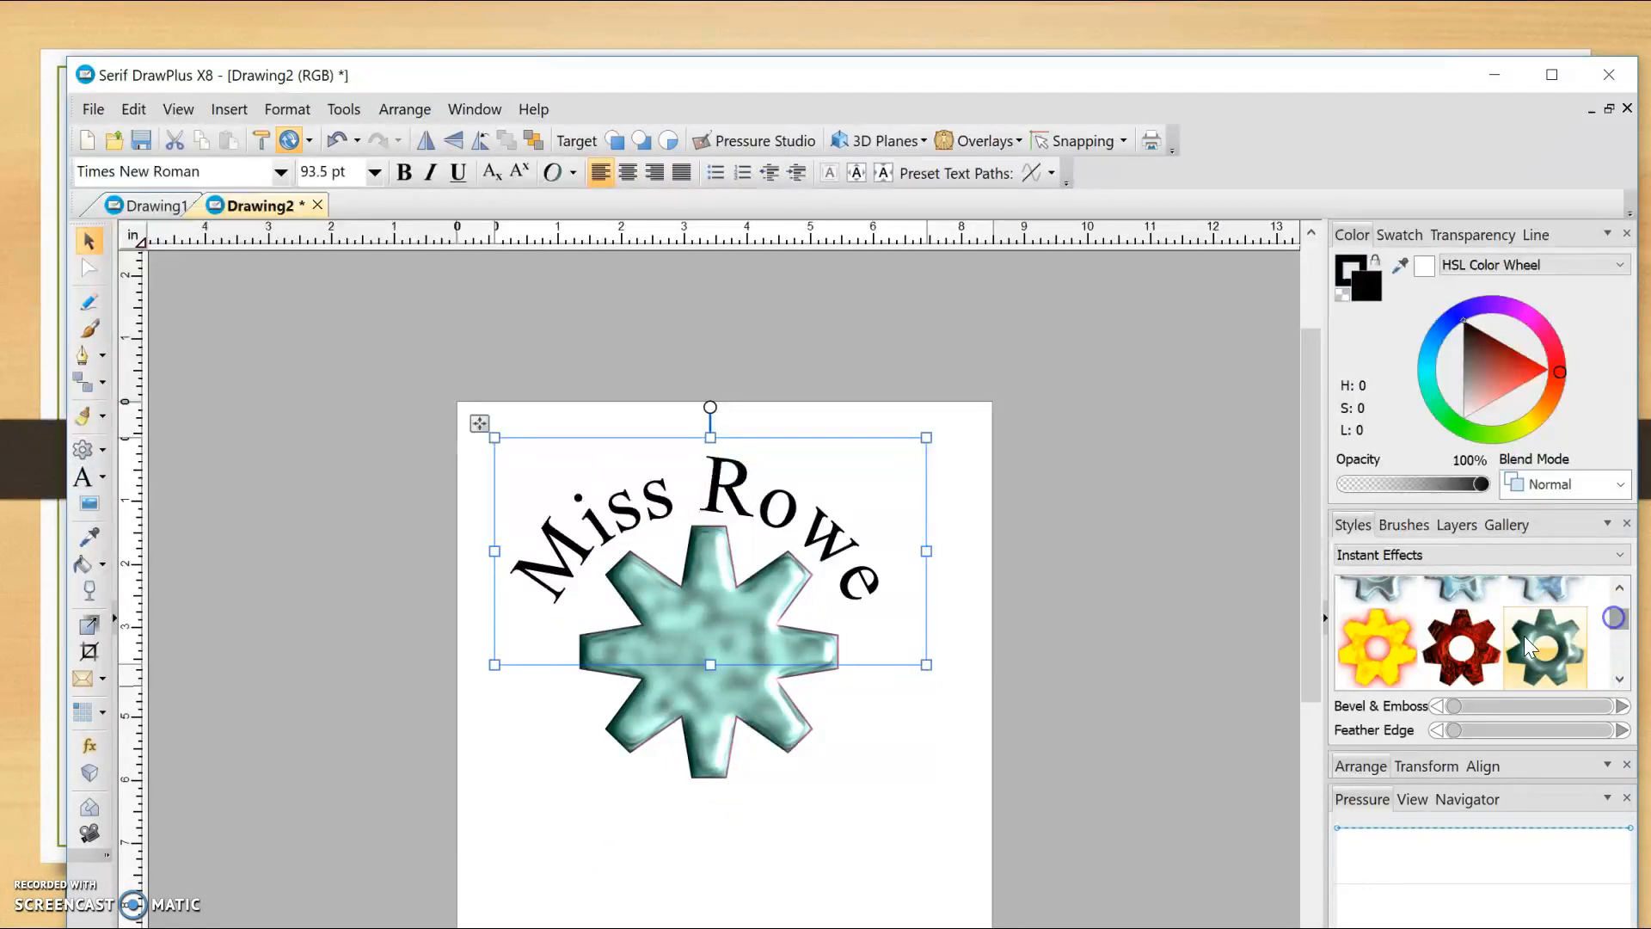
{"action": "left_click", "coordinate": [1465, 592]}
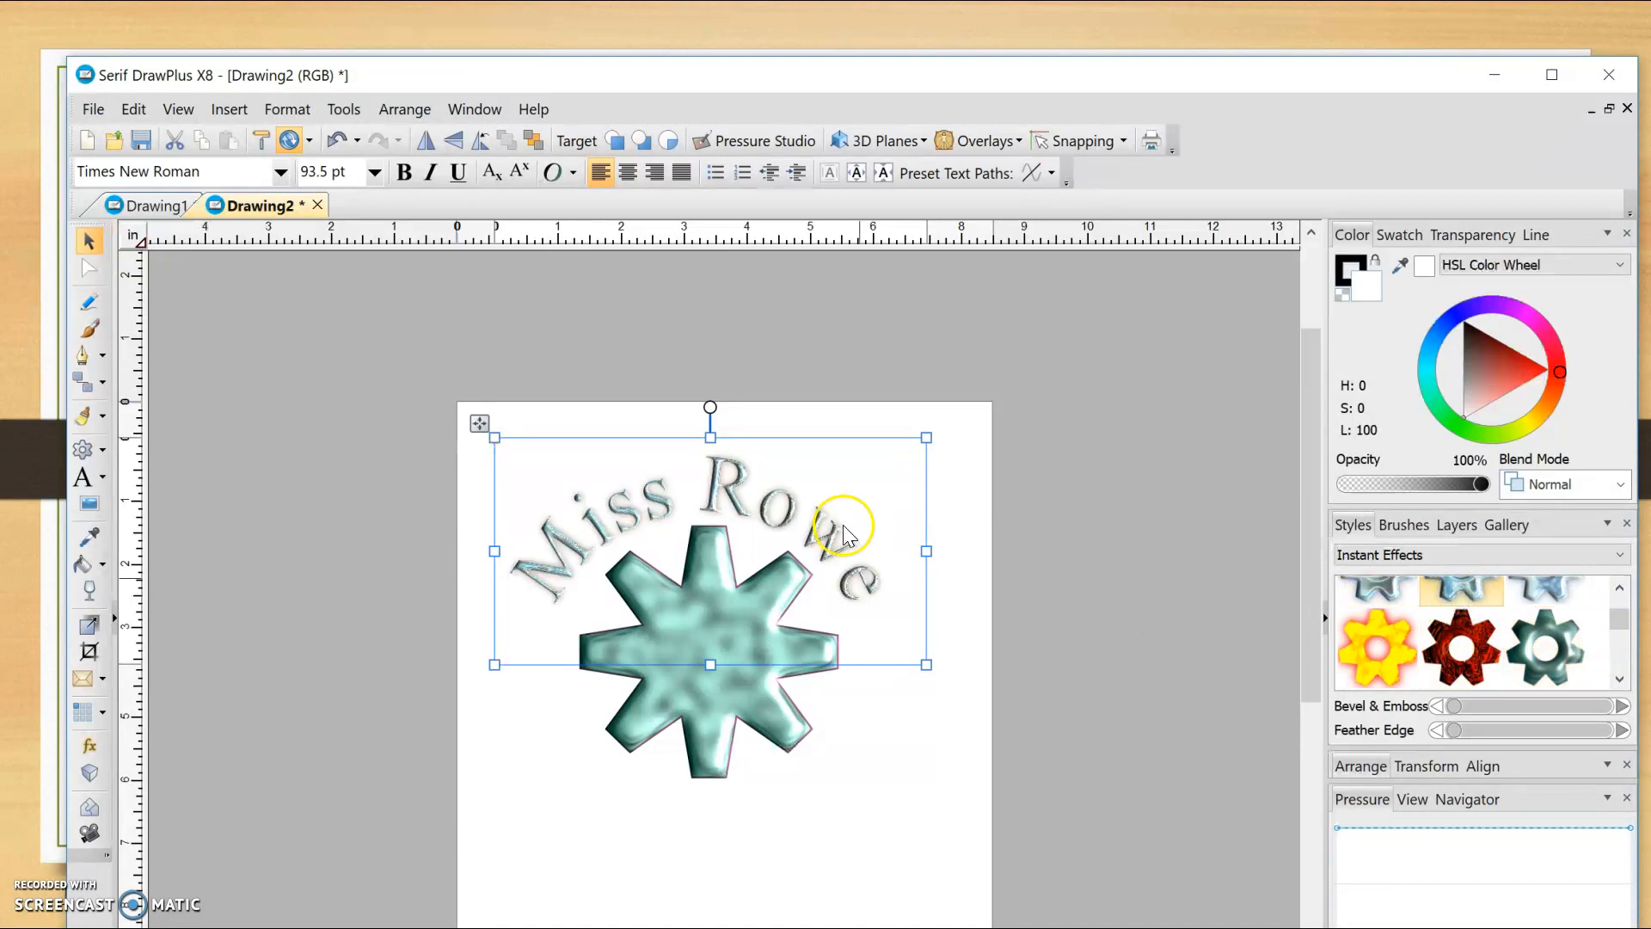
{"action": "left_click", "coordinate": [962, 881]}
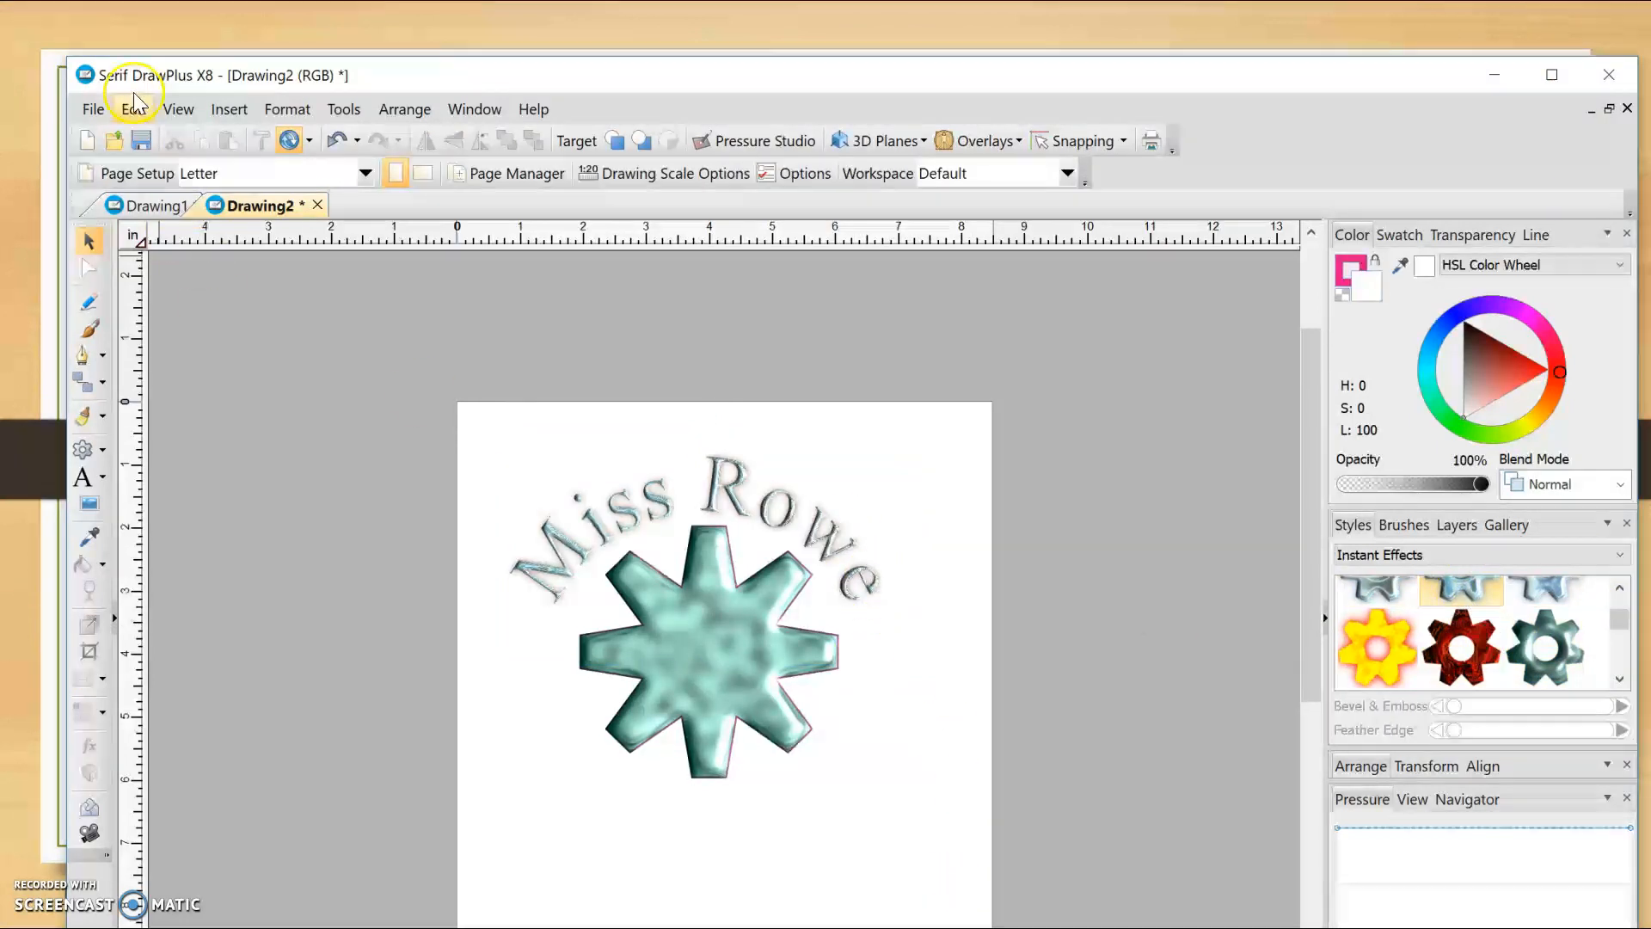
Change the page background color from the page setup to black
{"action": "left_click", "coordinate": [92, 109]}
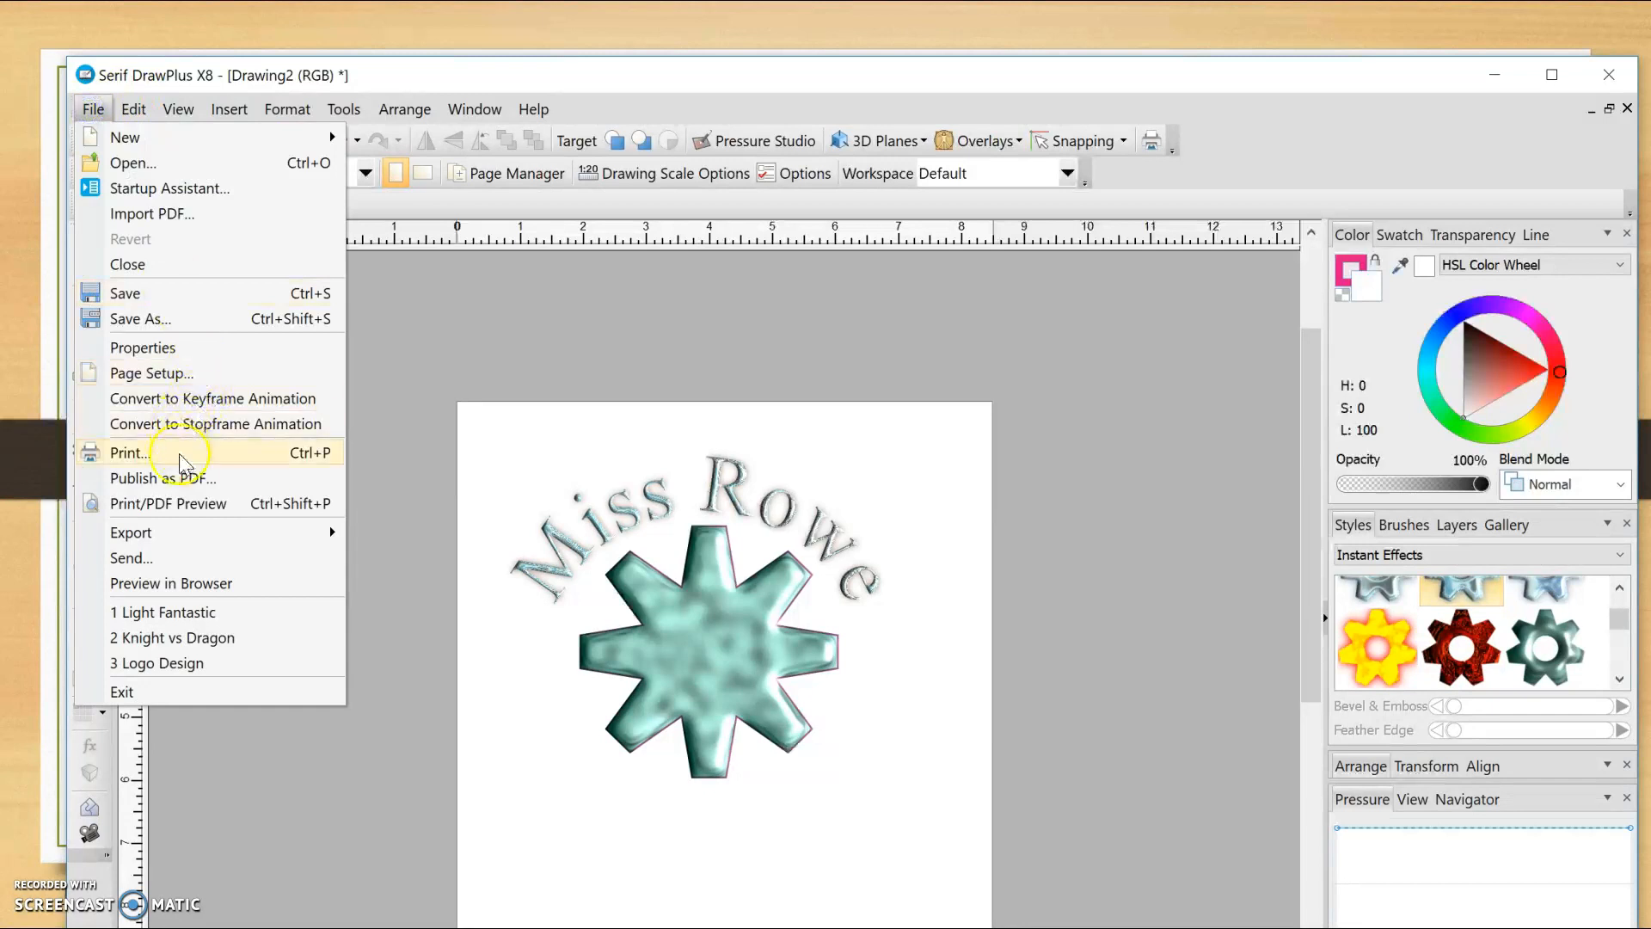
{"action": "left_click", "coordinate": [168, 373]}
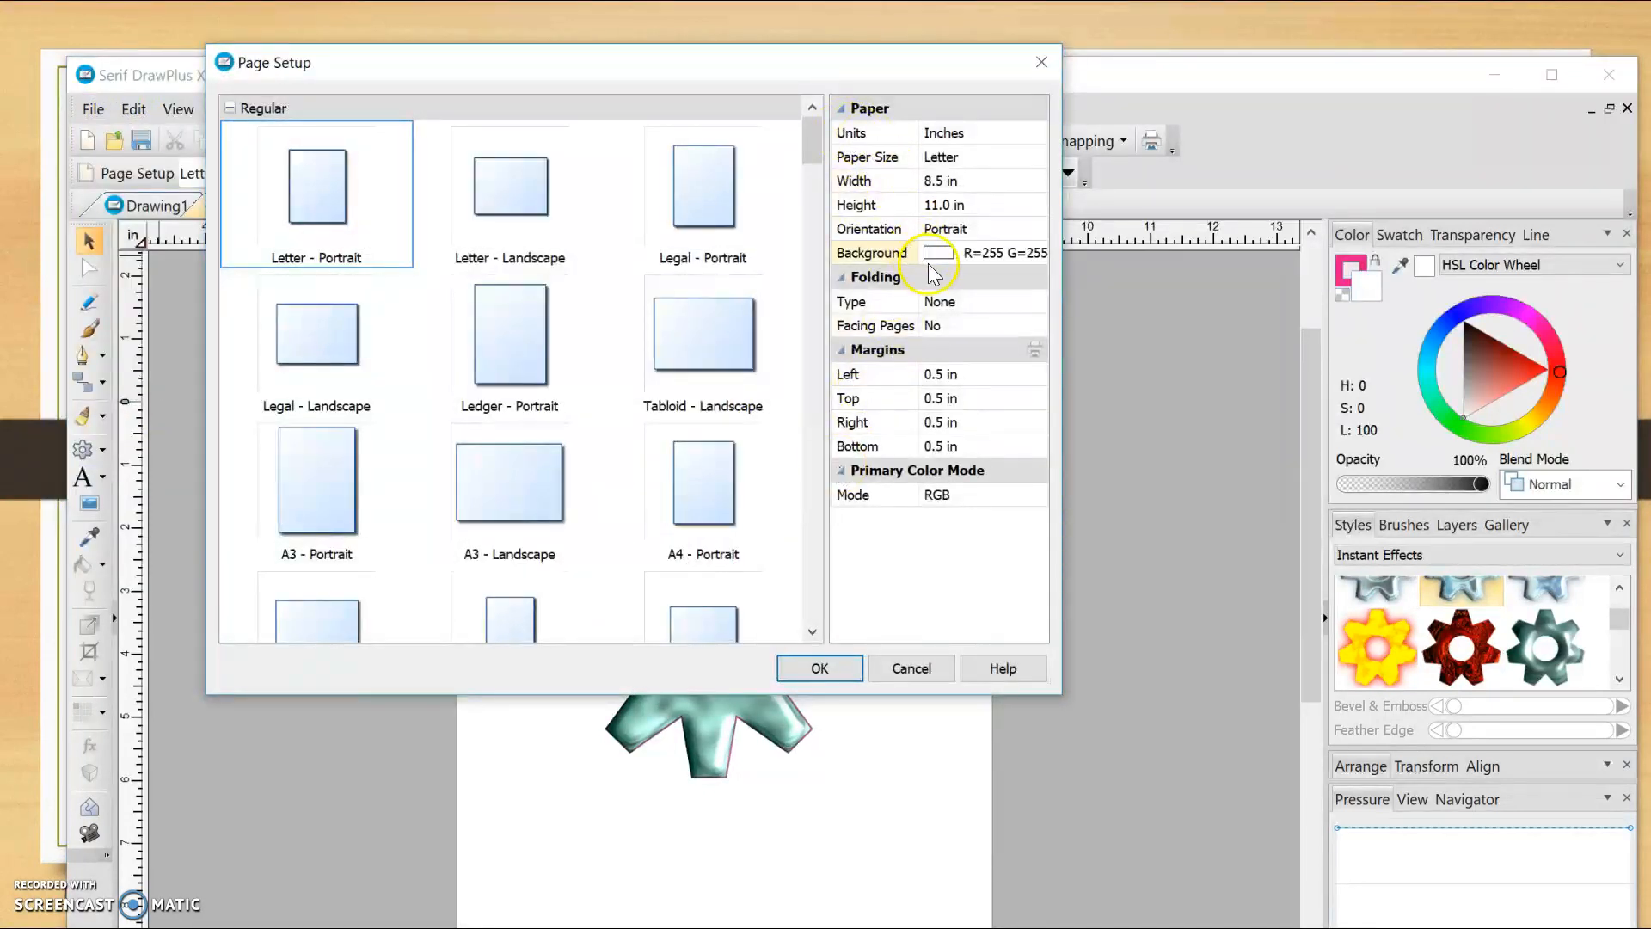
{"action": "left_click", "coordinate": [938, 253]}
{"action": "left_click", "coordinate": [901, 355]}
{"action": "left_click", "coordinate": [820, 669]}
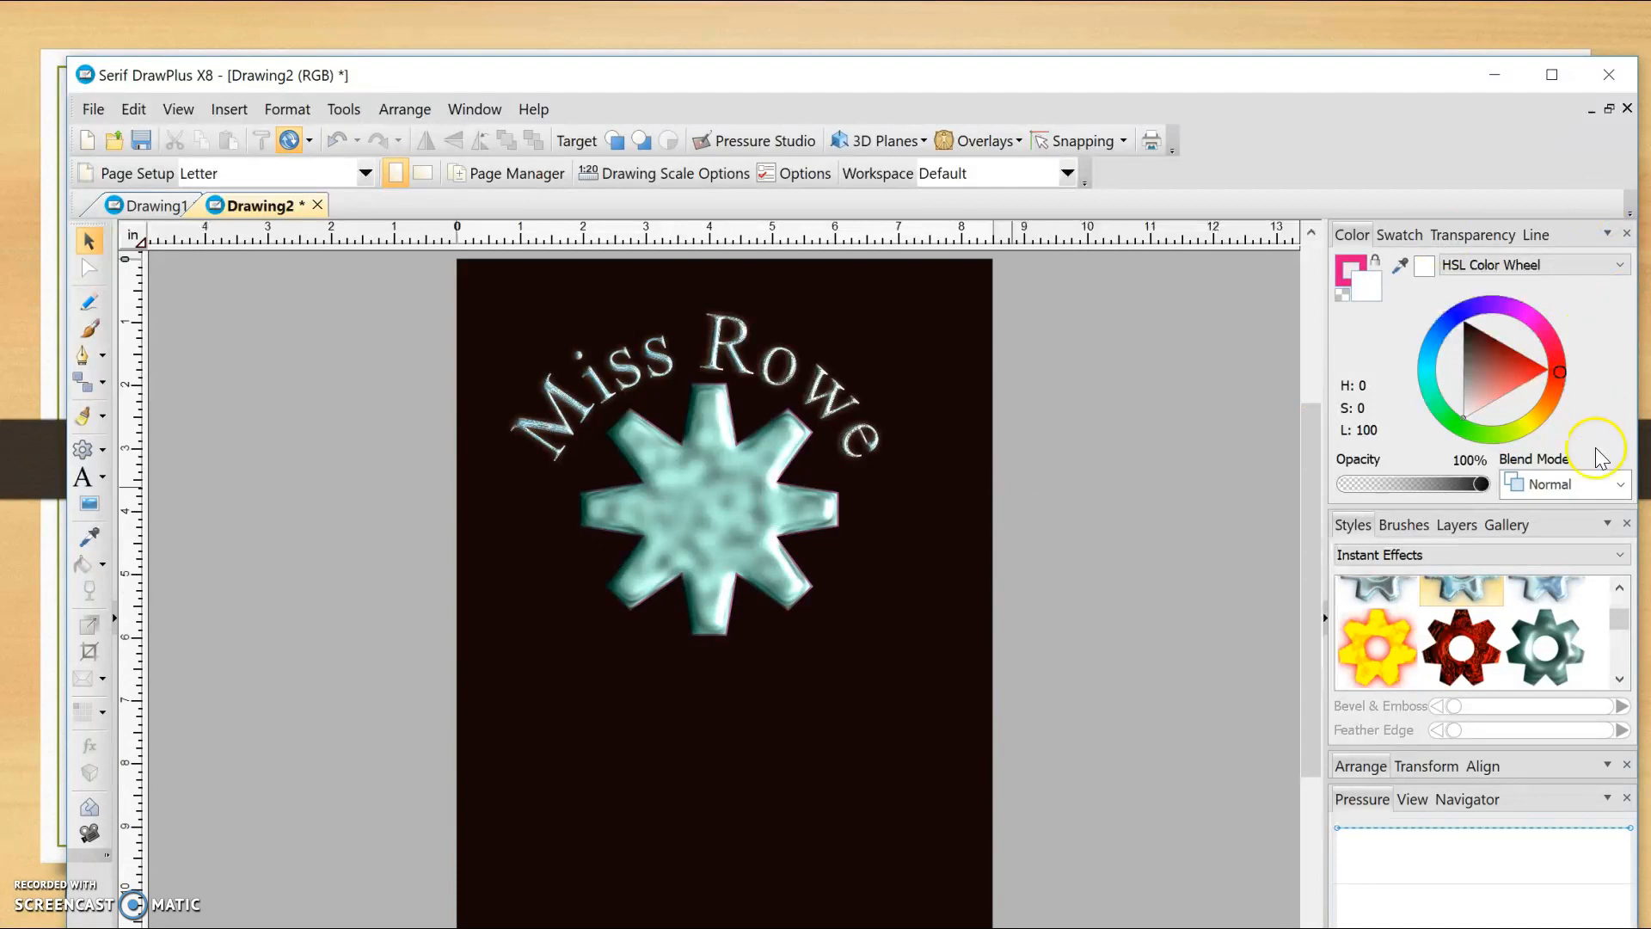
Nudge the curved name text slightly right and up above the cog, and deselect it
{"action": "left_click", "coordinate": [672, 357]}
{"action": "mouse_move", "coordinate": [683, 353]}
{"action": "left_mouse_down"}
{"action": "mouse_move", "coordinate": [695, 366]}
{"action": "mouse_move", "coordinate": [689, 350]}
{"action": "left_mouse_up"}
{"action": "left_click", "coordinate": [660, 400]}
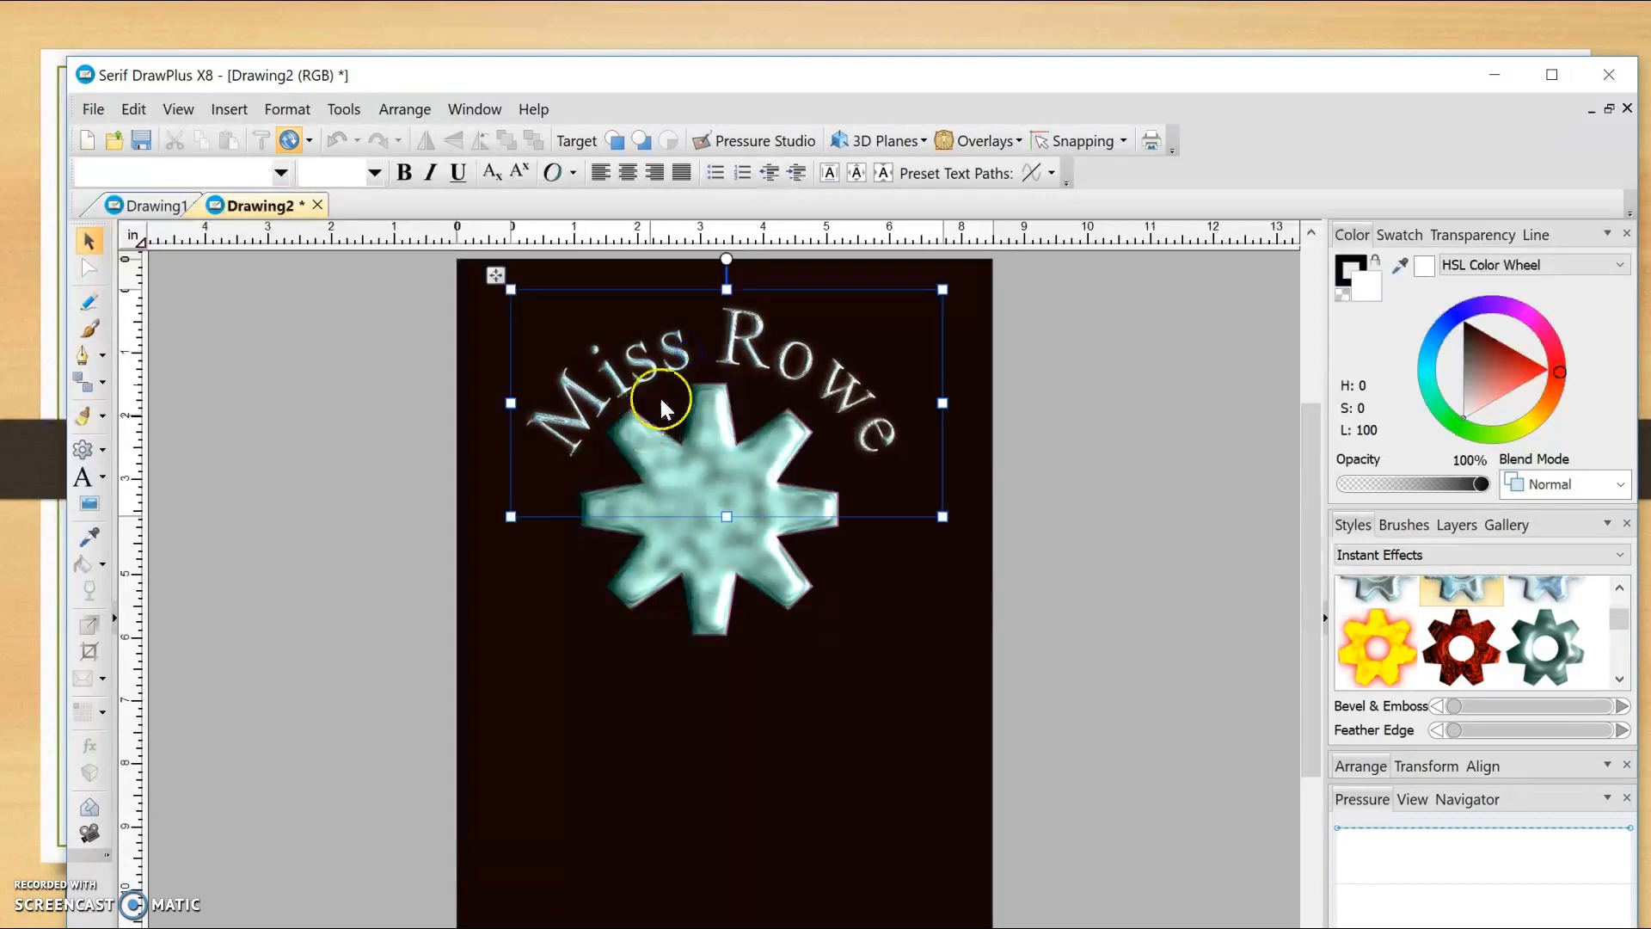
{"action": "left_click", "coordinate": [731, 681]}
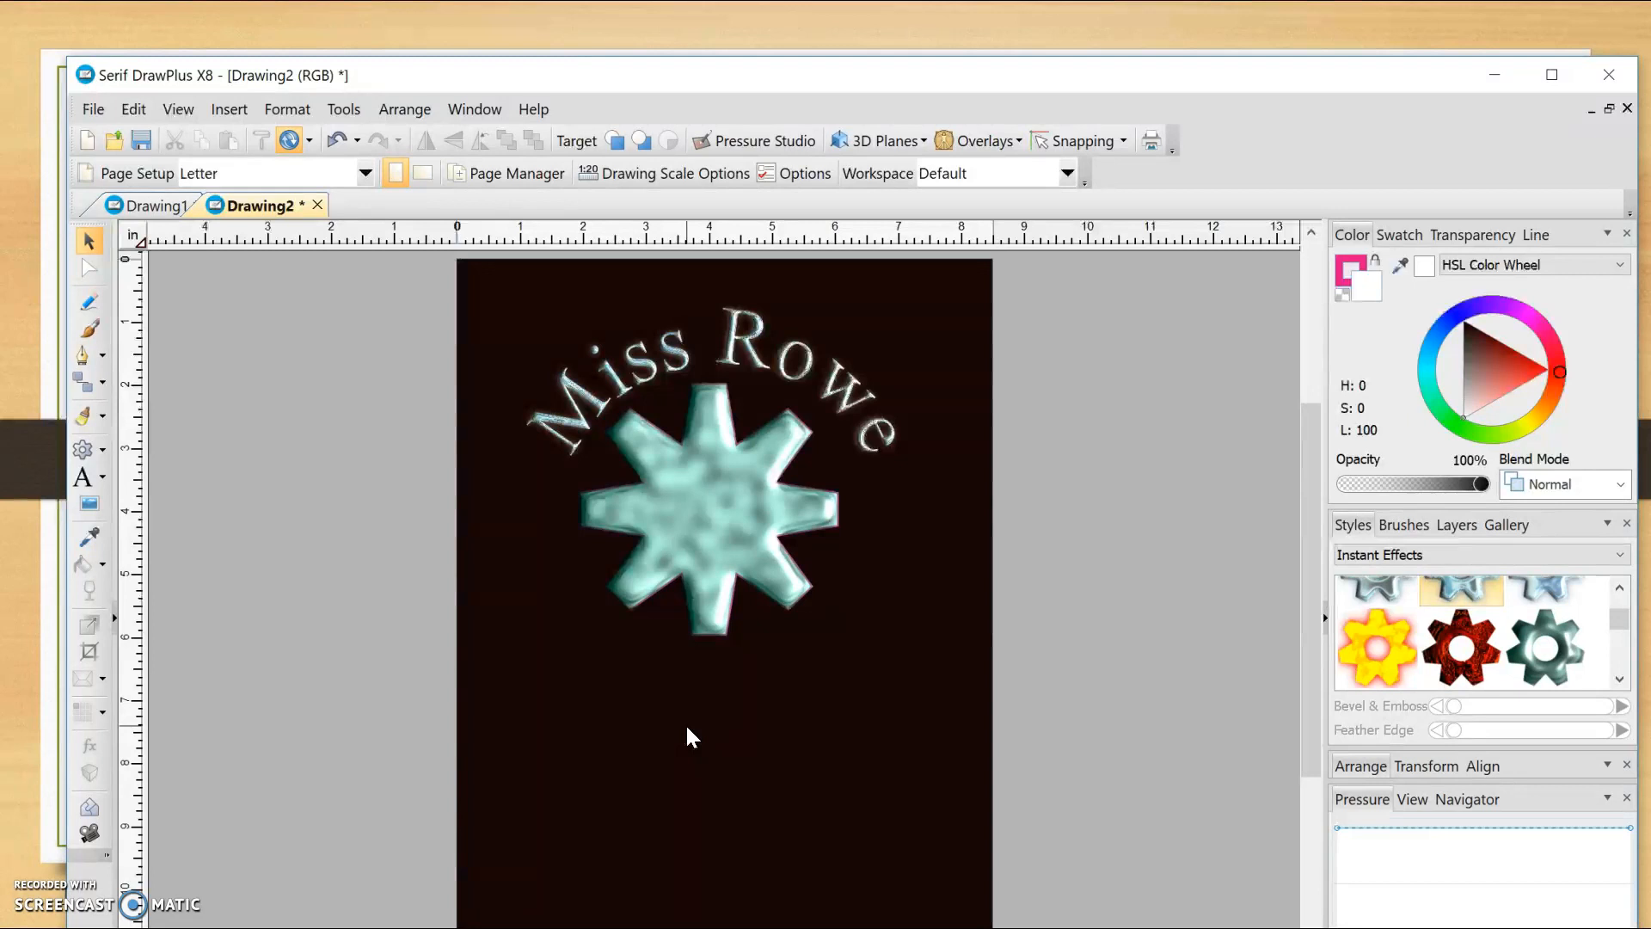
Delete the teal cog and the curved name text from the page
{"action": "left_click", "coordinate": [689, 500]}
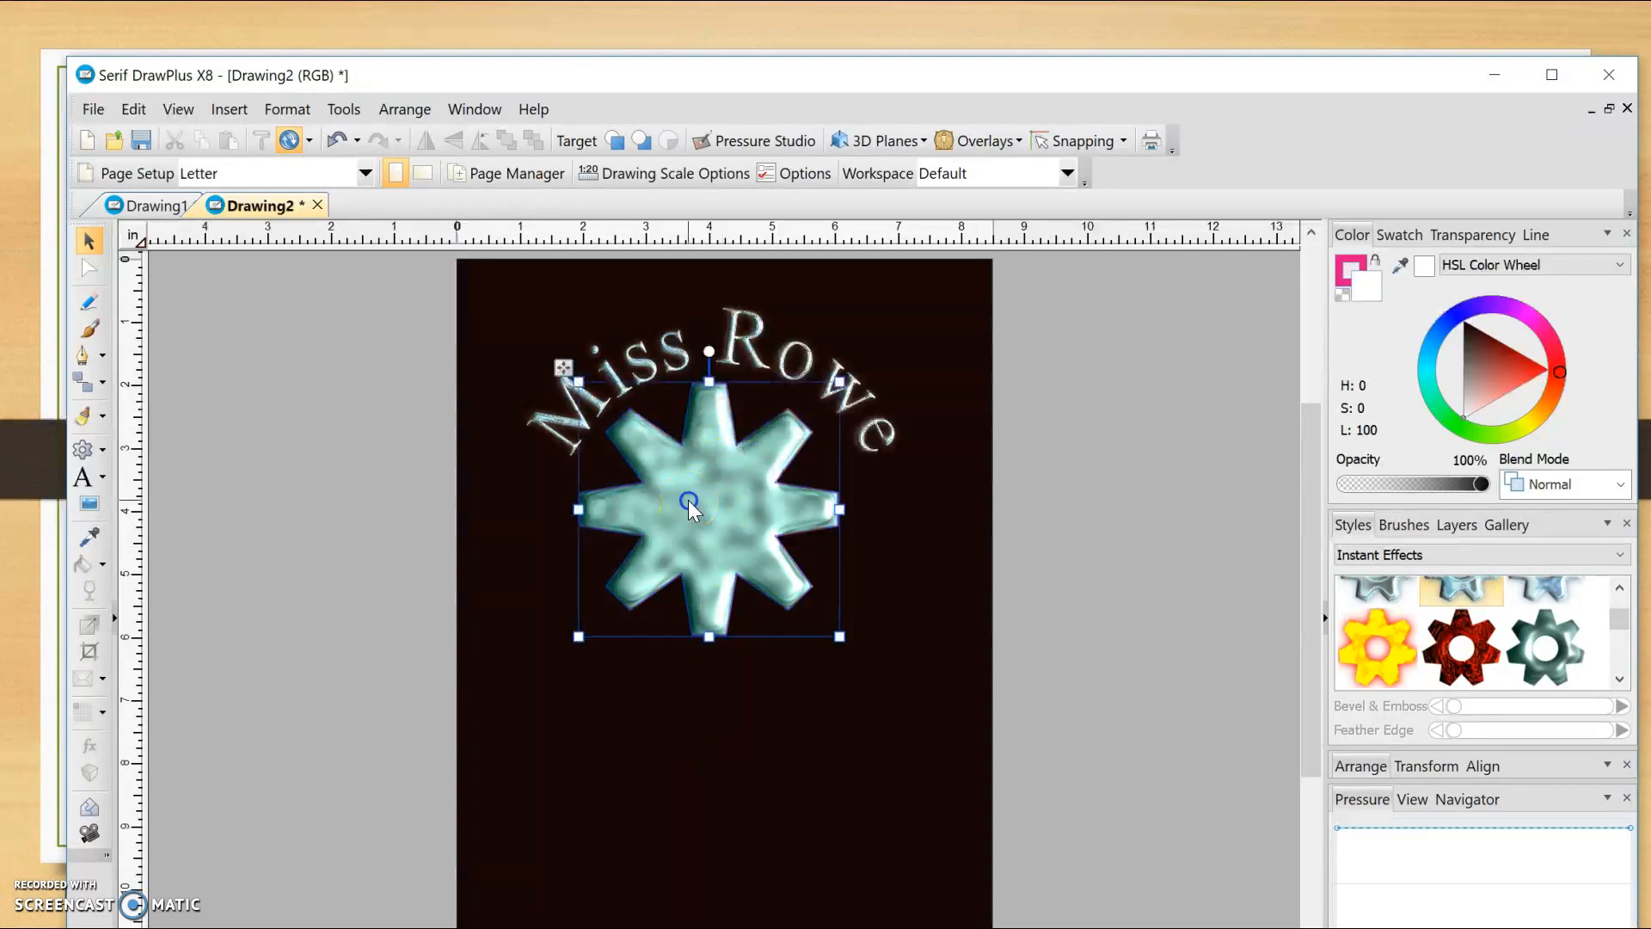
{"action": "key", "text": "Delete"}
{"action": "left_click", "coordinate": [683, 344]}
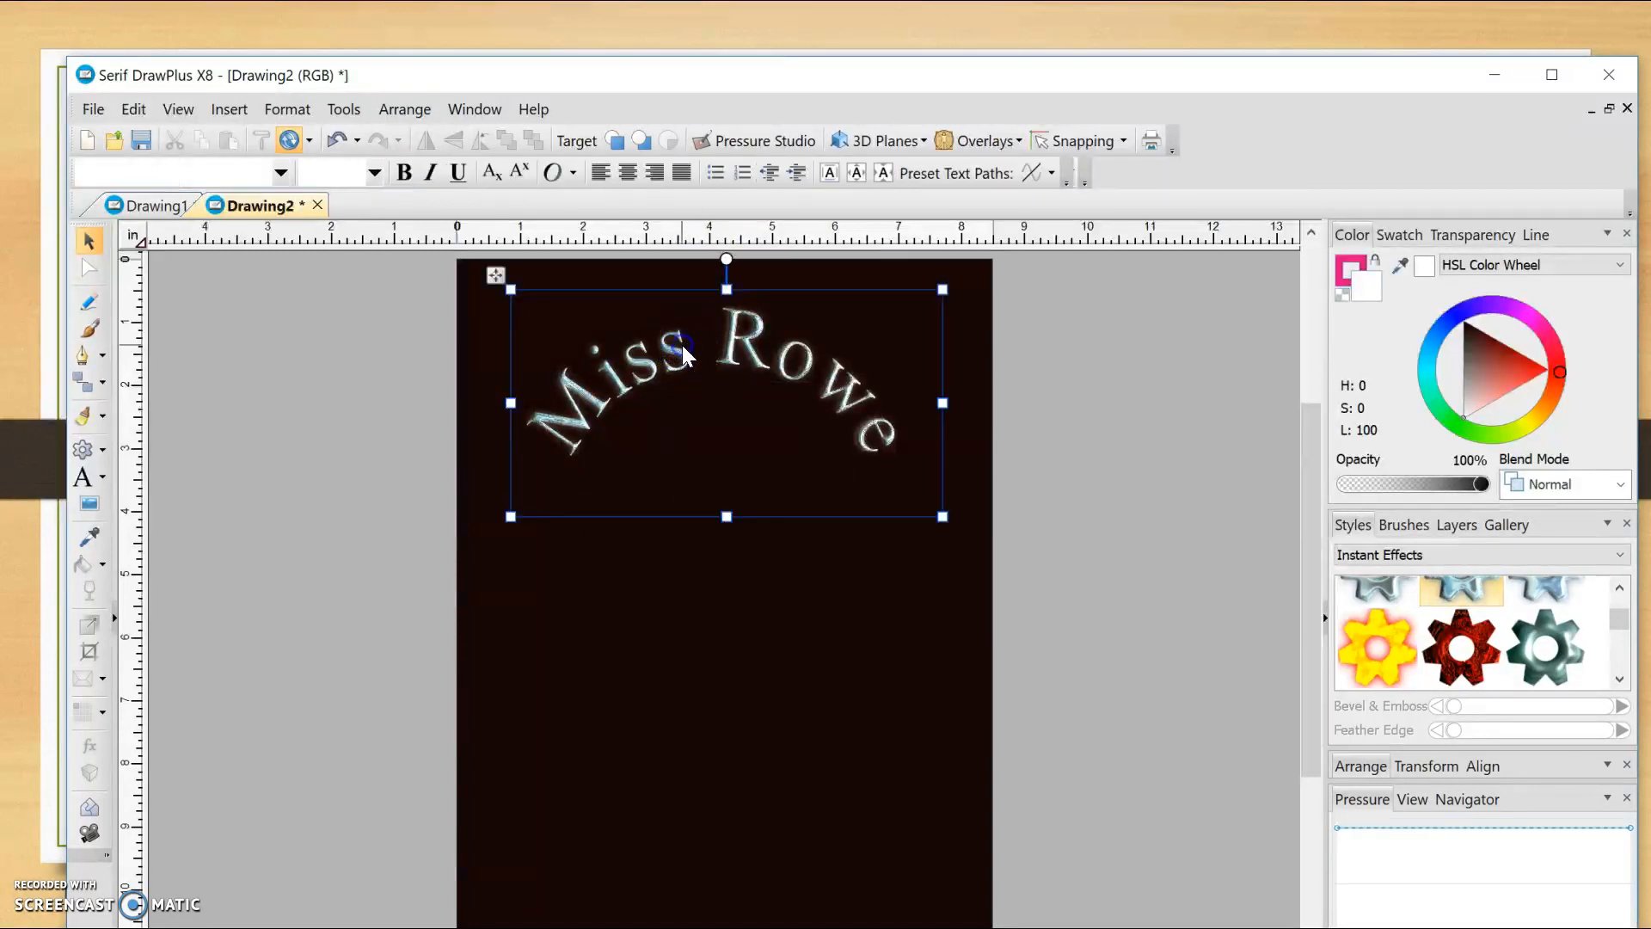
{"action": "key", "text": "Delete"}
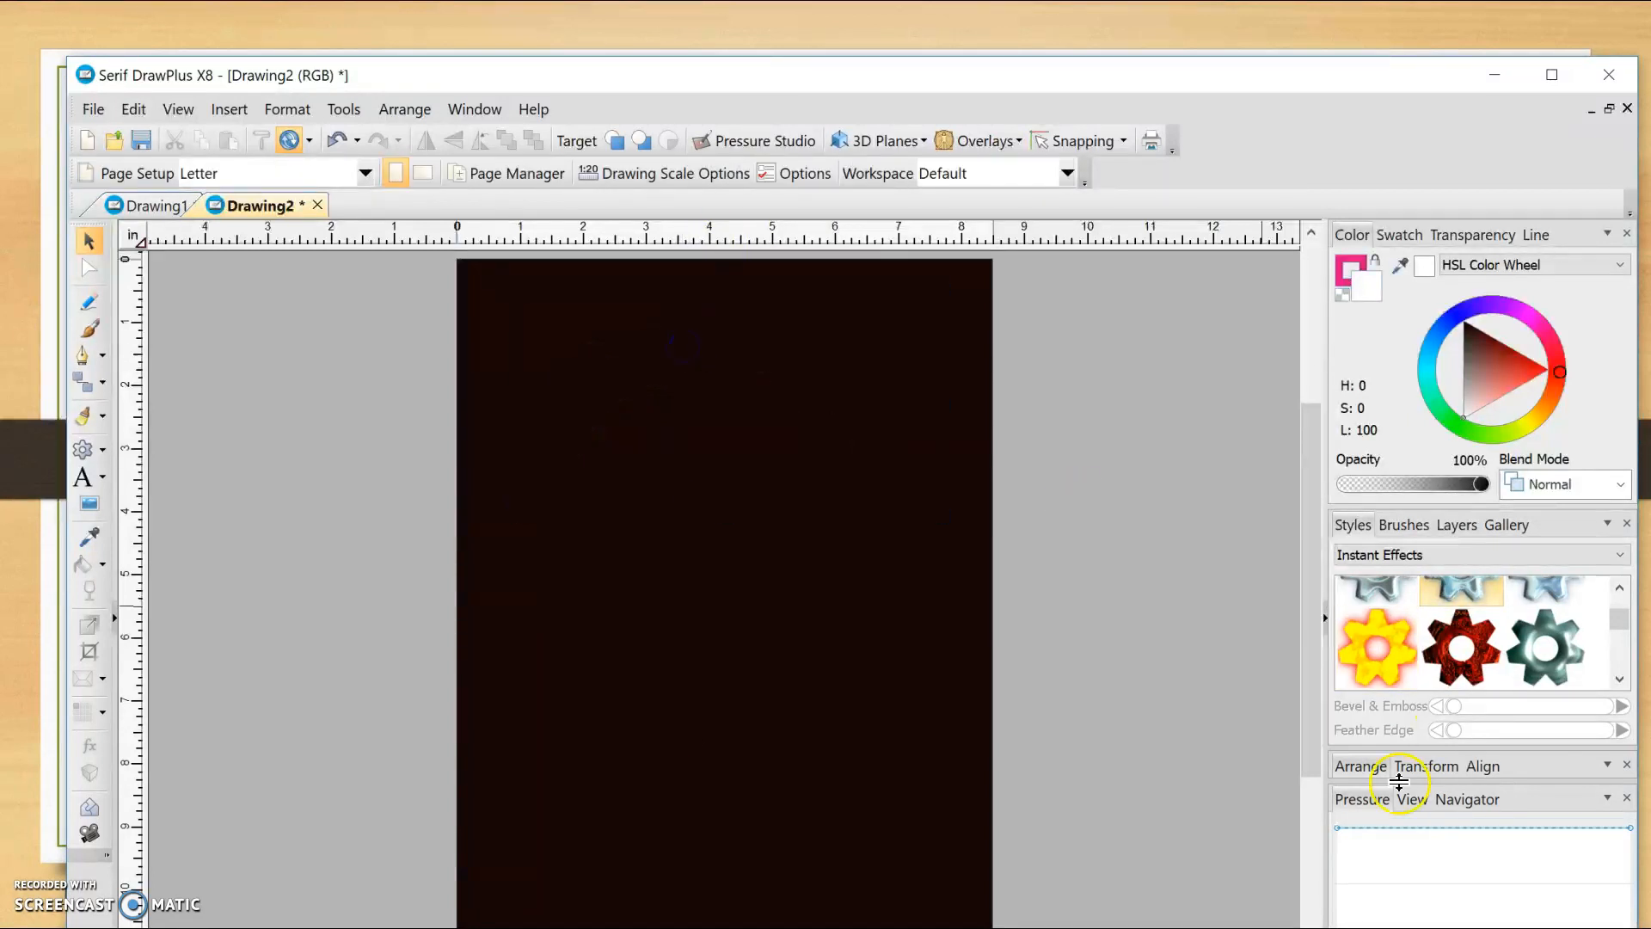
Show the available brushes, look at the Grunge category and switch to the Galaxy category
{"action": "left_click", "coordinate": [1404, 526]}
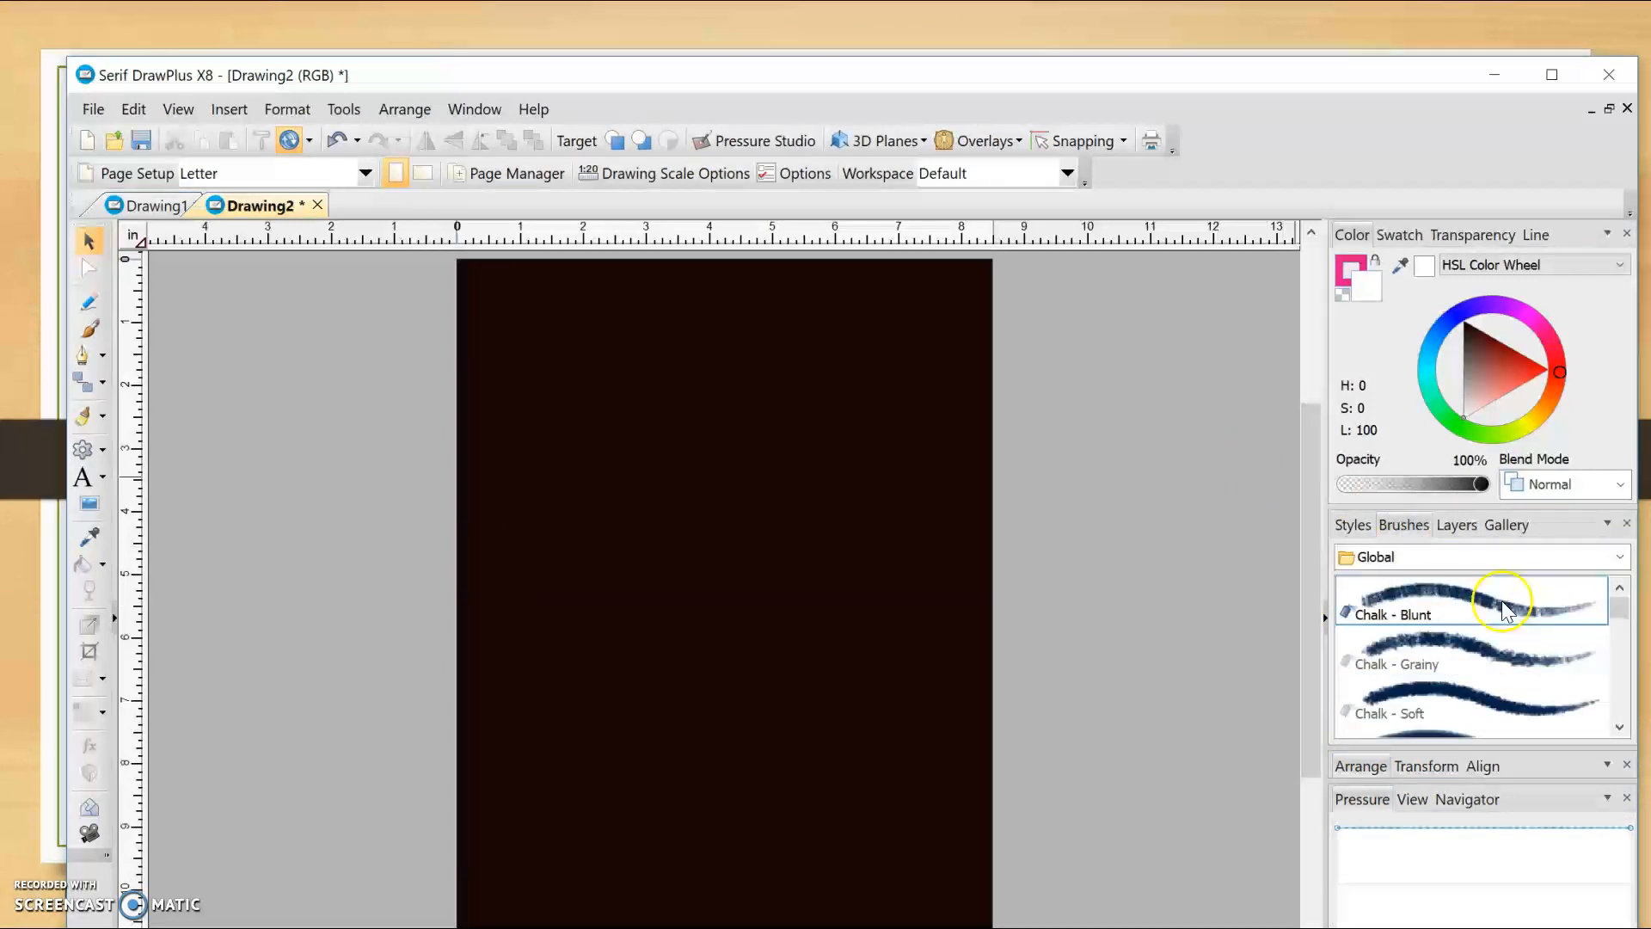
{"action": "left_click", "coordinate": [1404, 558]}
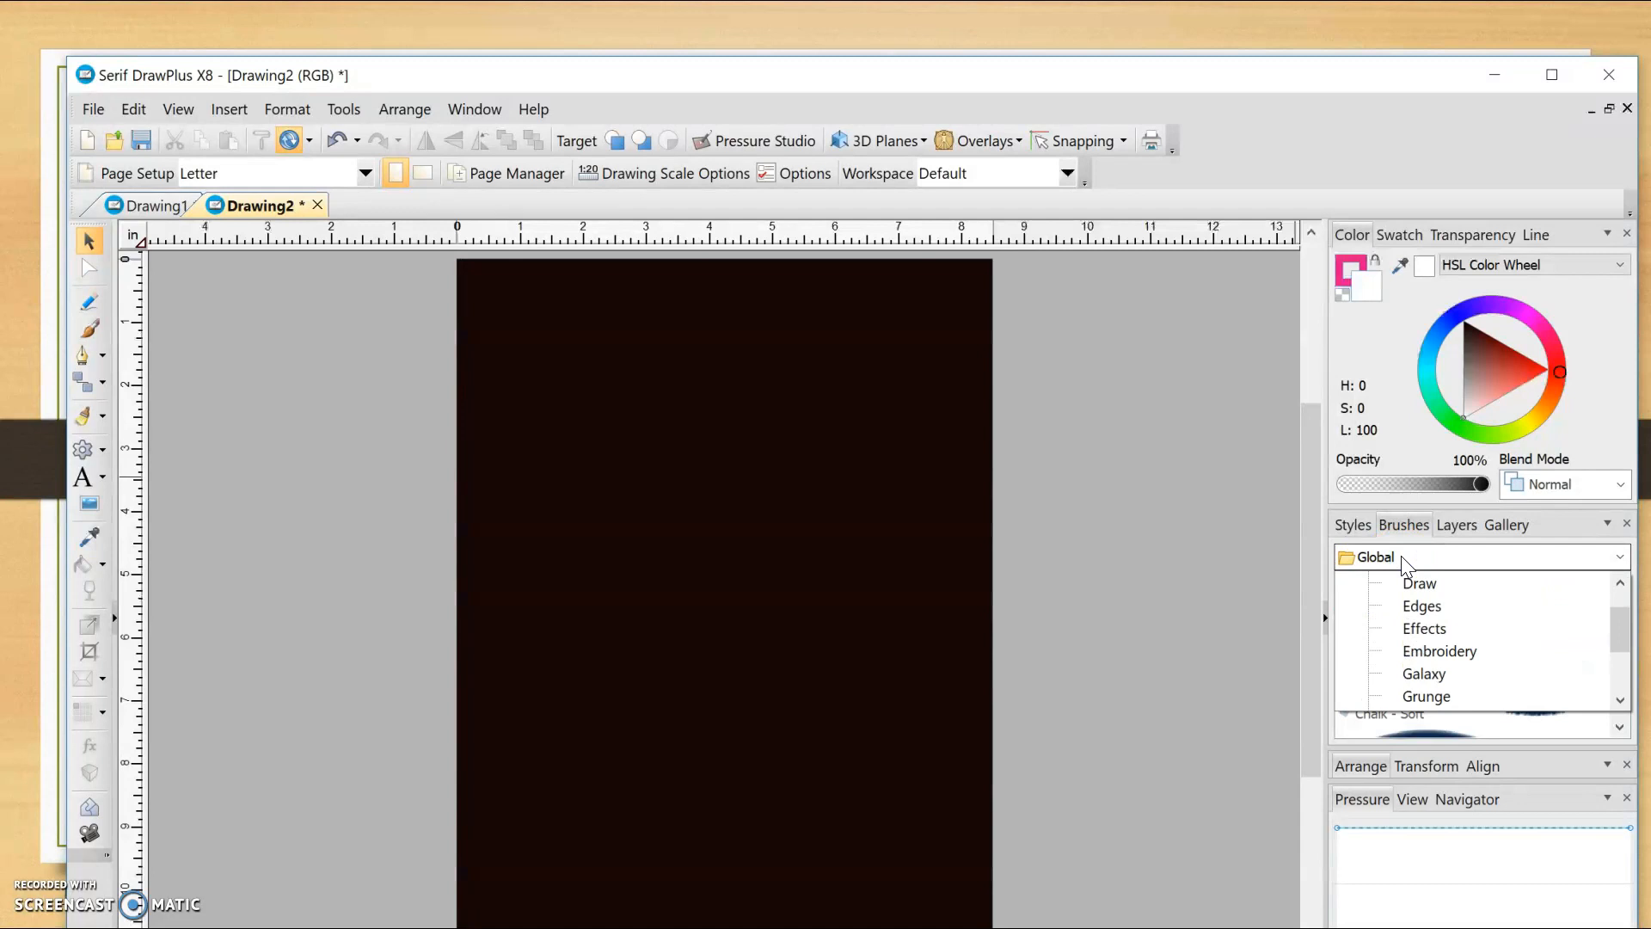
{"action": "scroll", "coordinate": [1454, 679], "scroll_direction": "down", "scroll_amount": 2}
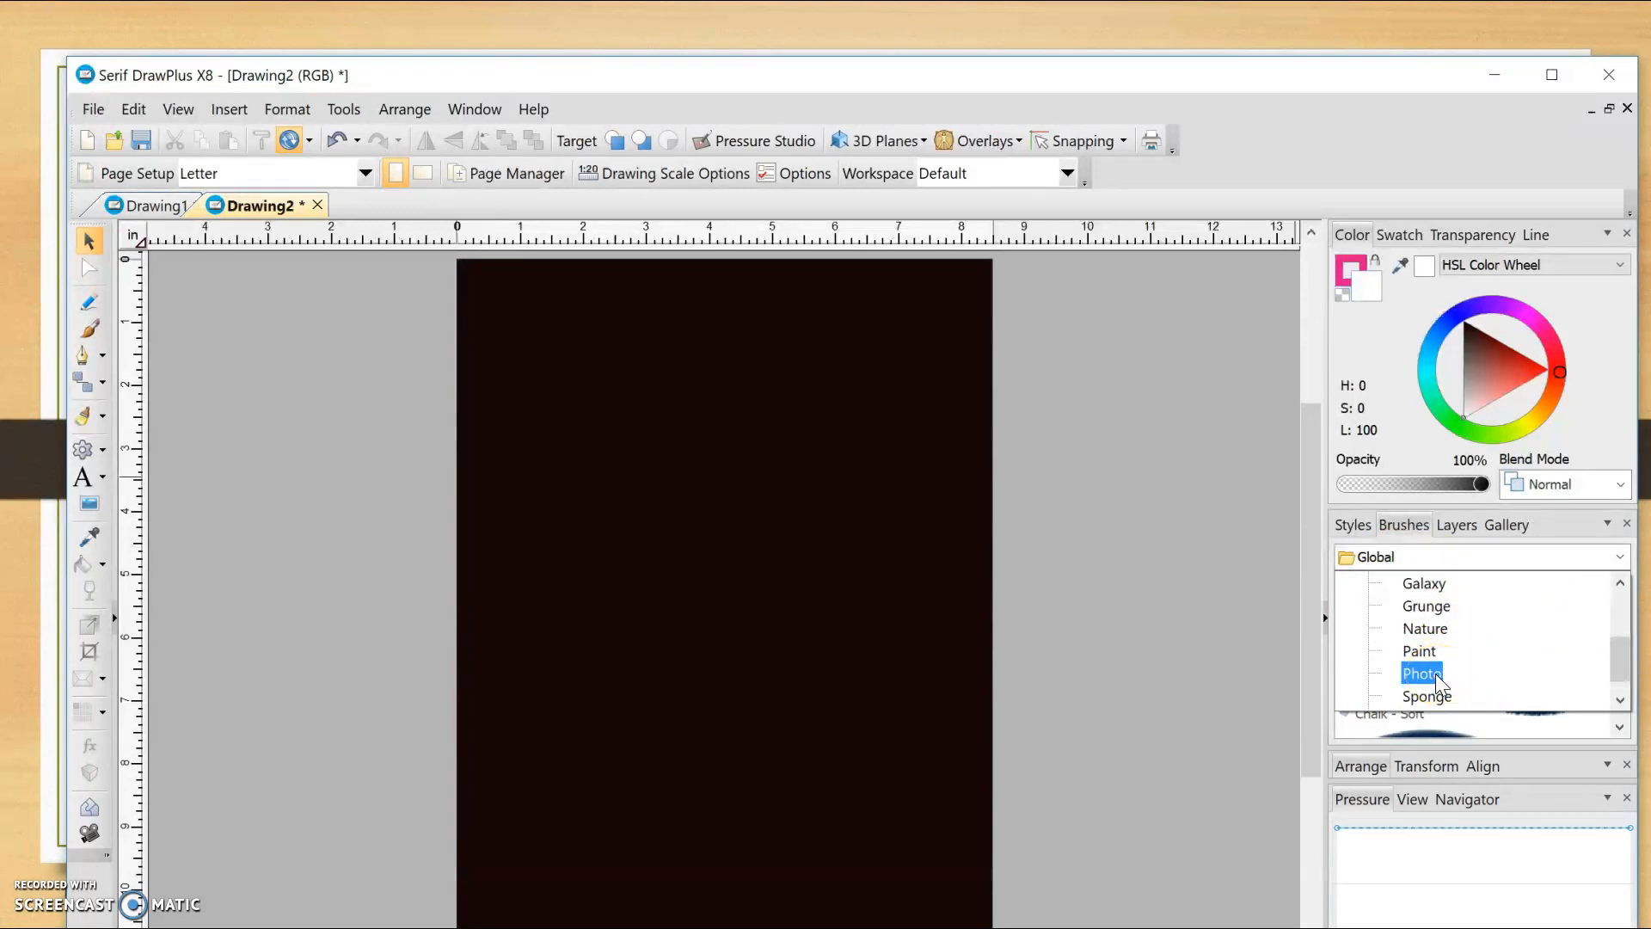
{"action": "left_click", "coordinate": [1442, 602]}
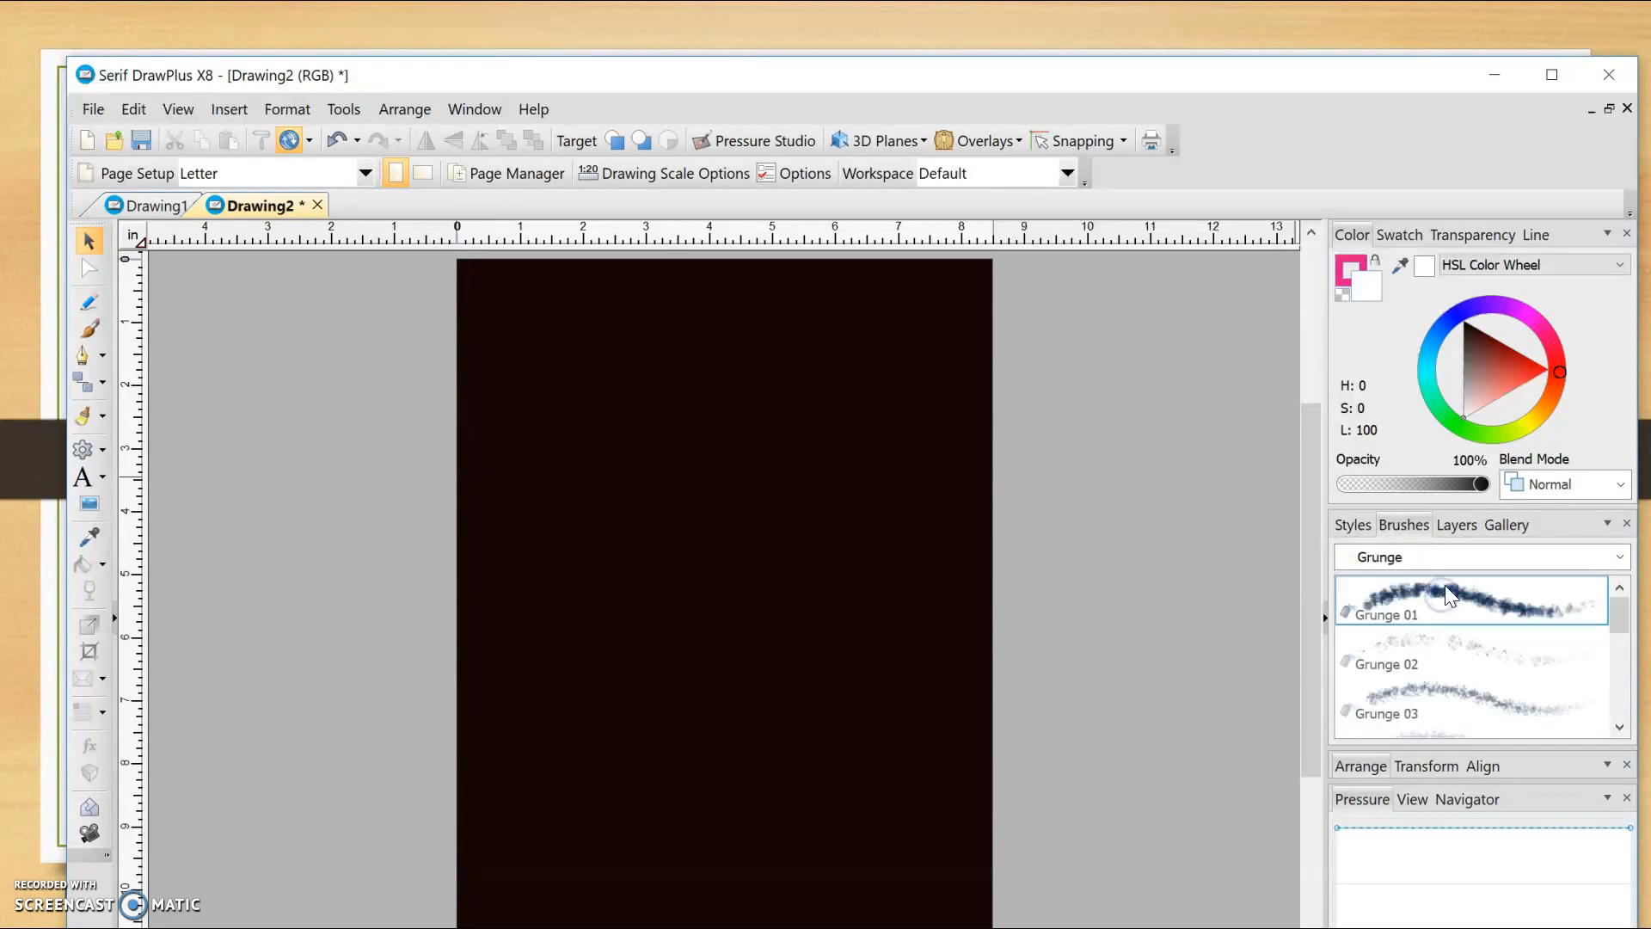
{"action": "left_click", "coordinate": [1452, 557]}
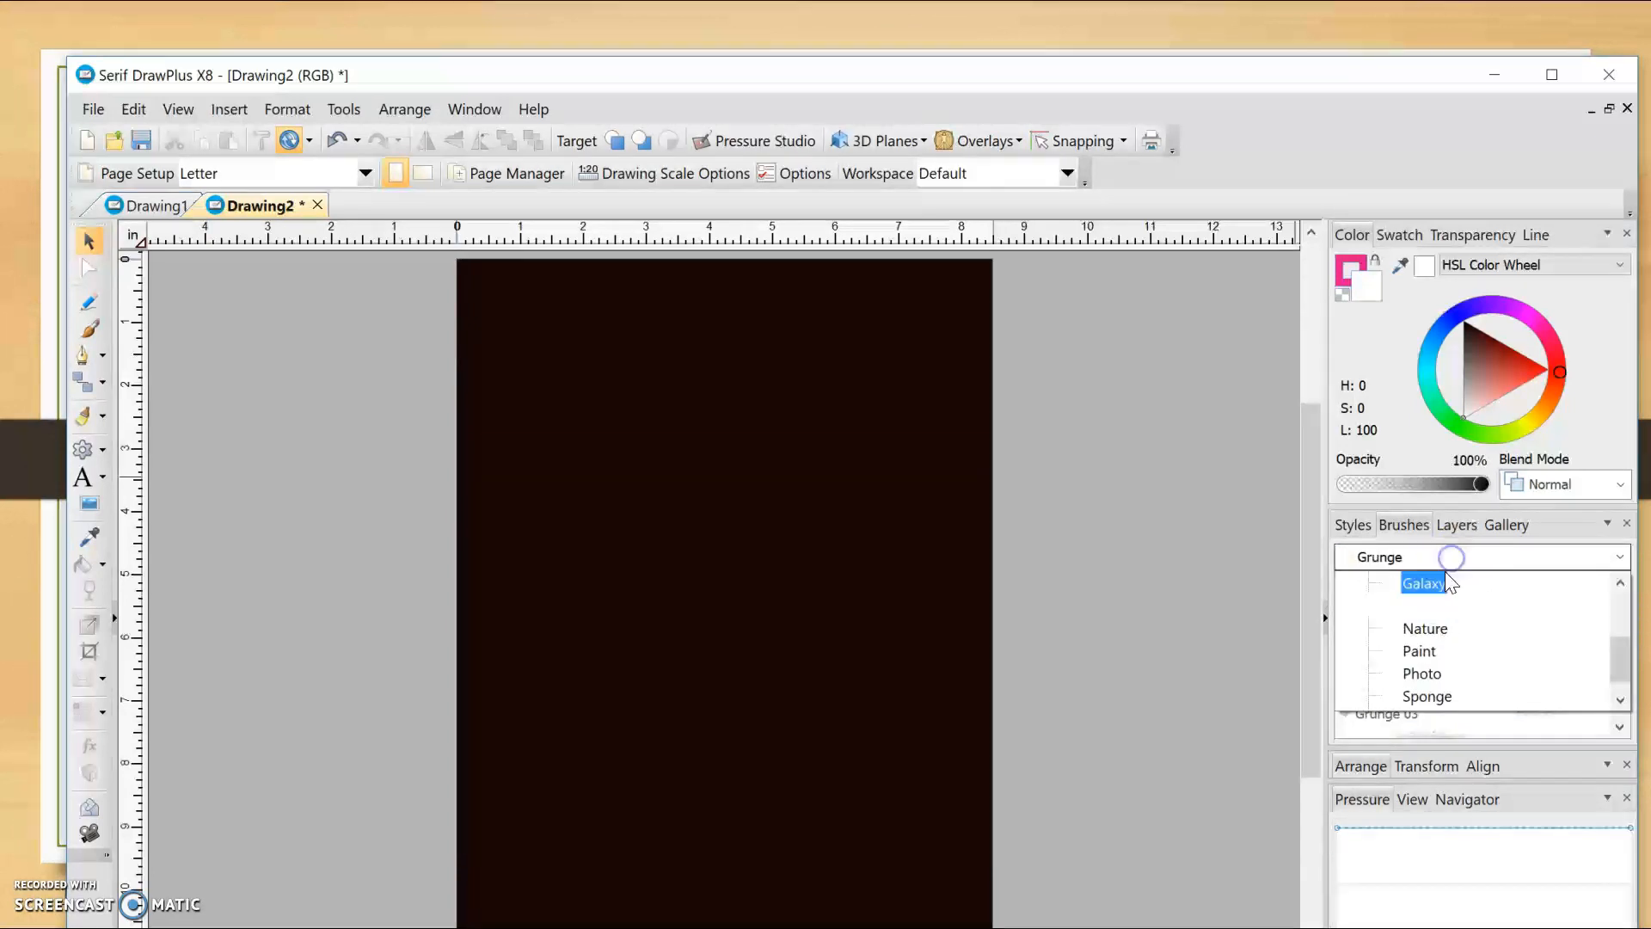
{"action": "left_click", "coordinate": [1426, 602]}
{"action": "left_click", "coordinate": [1420, 558]}
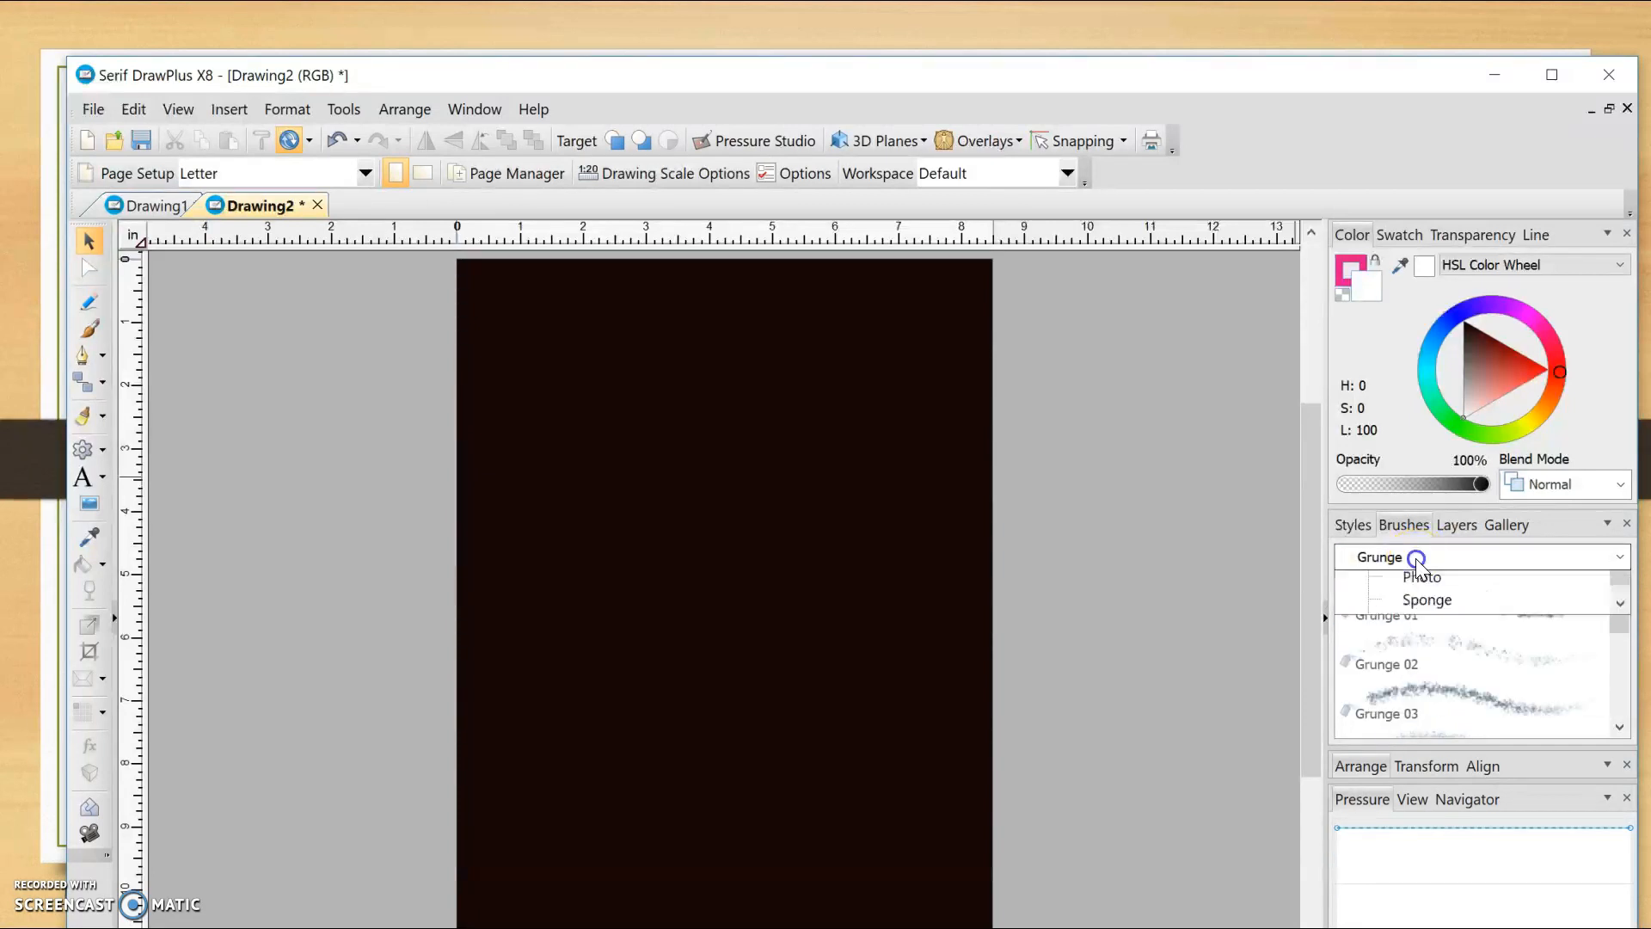
{"action": "left_click", "coordinate": [1423, 584]}
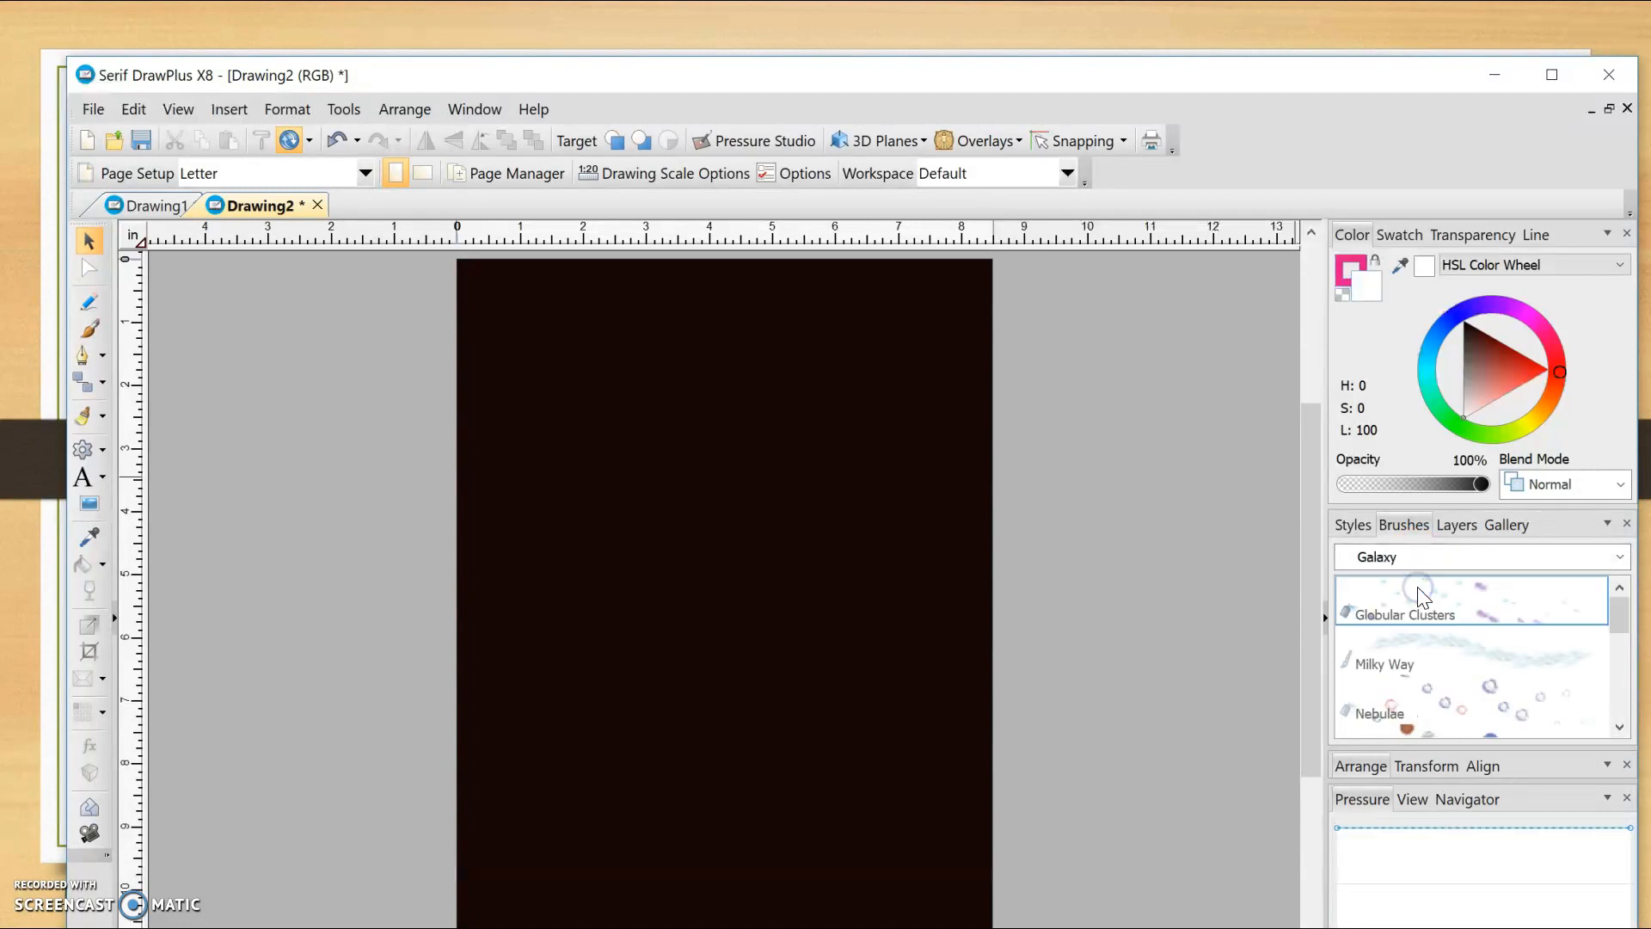
Choose the Globular Clusters brush for painting and set its width to 94 pt
{"action": "left_click", "coordinate": [1425, 614]}
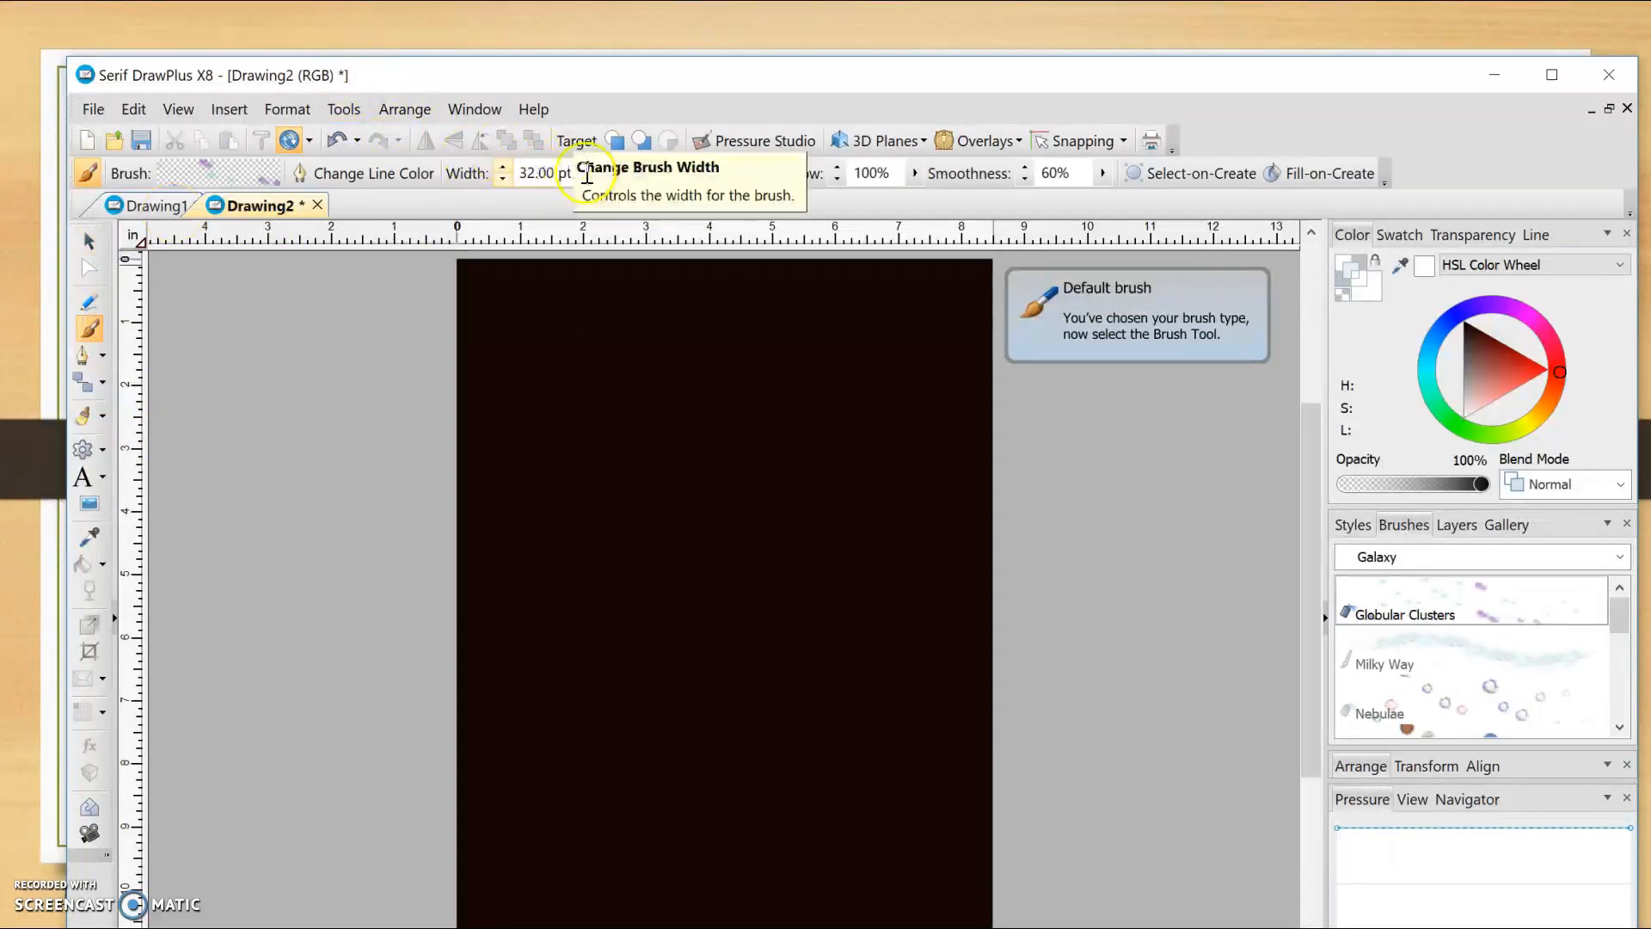
{"action": "left_click", "coordinate": [605, 173]}
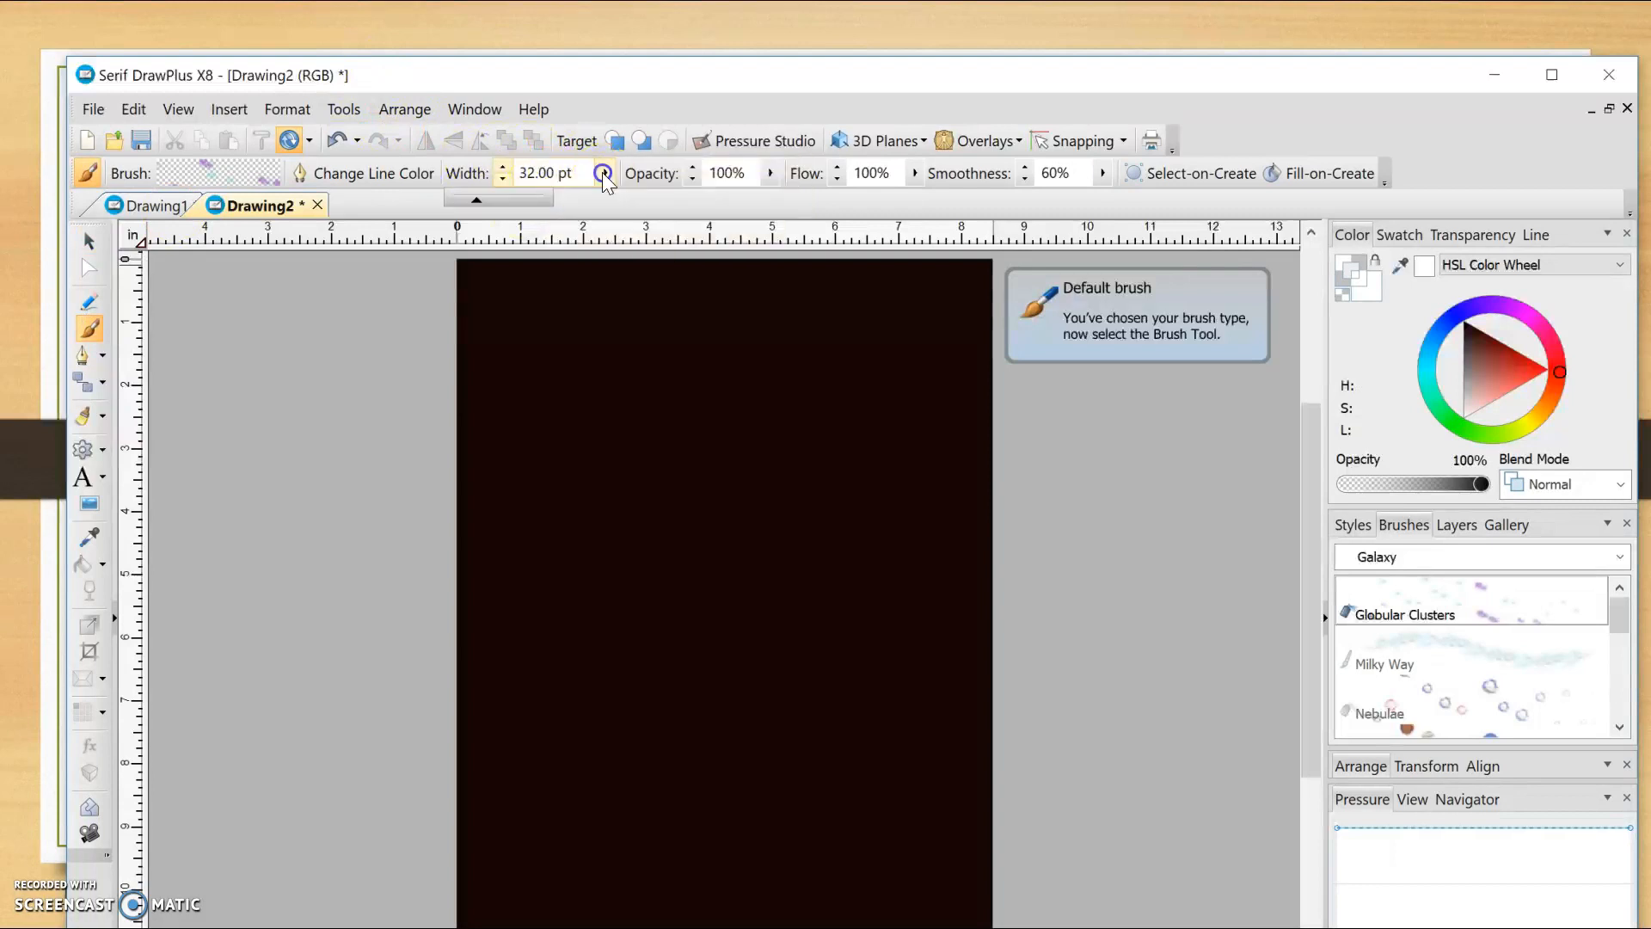
{"action": "left_click", "coordinate": [607, 172]}
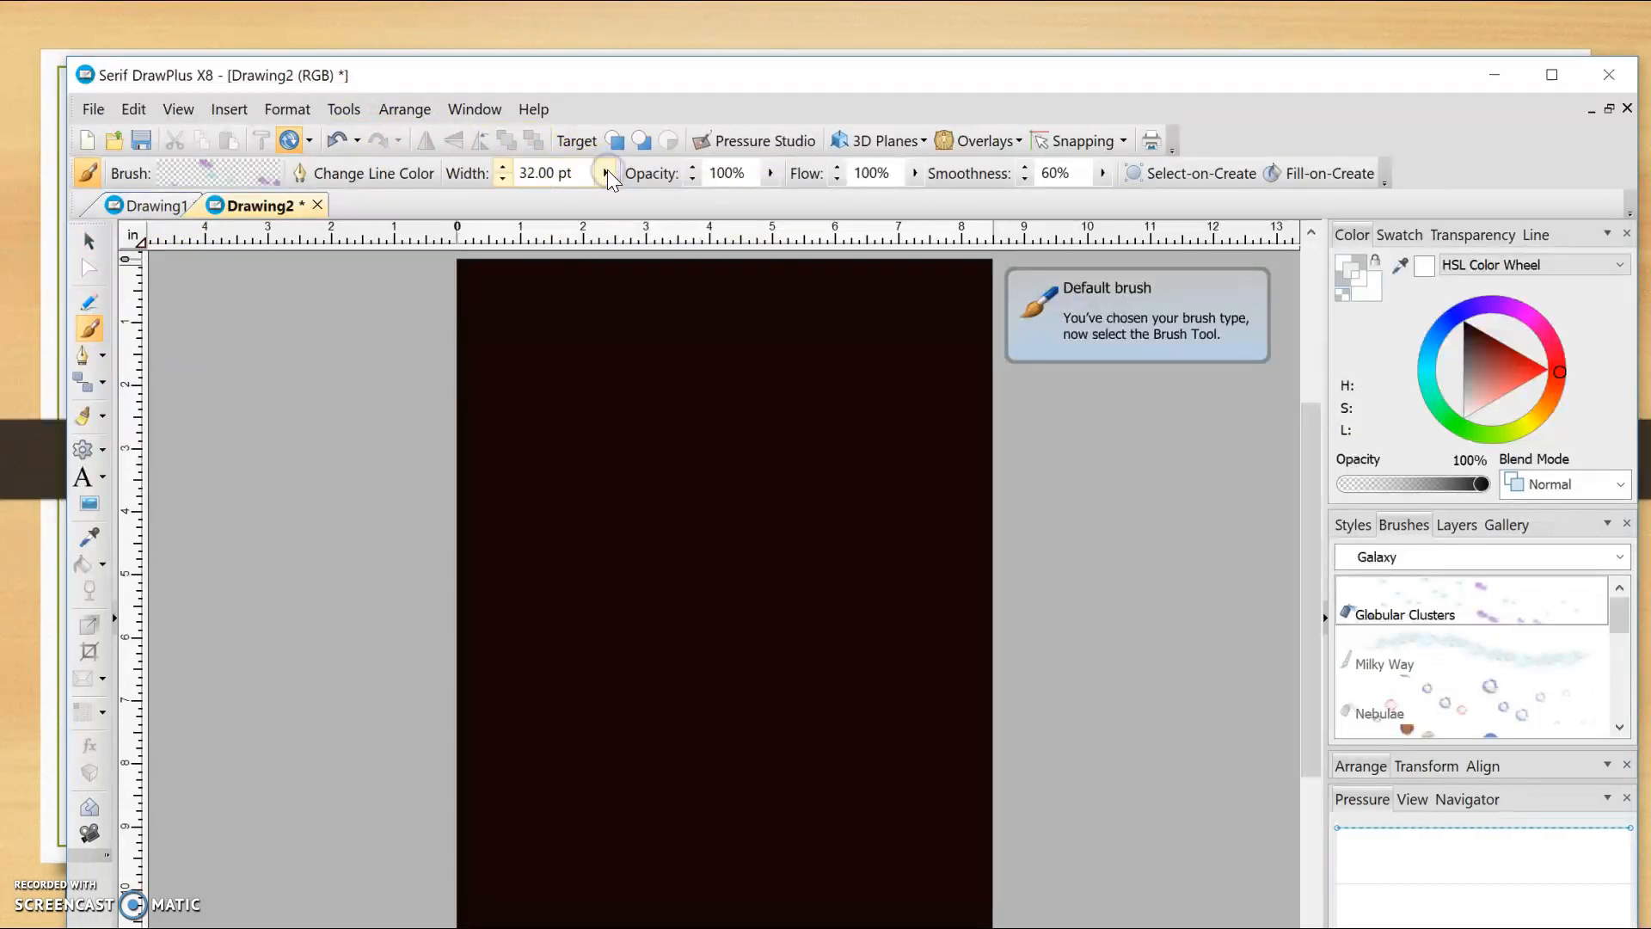
{"action": "left_click_drag", "start_coordinate": [477, 199], "coordinate": [516, 200]}
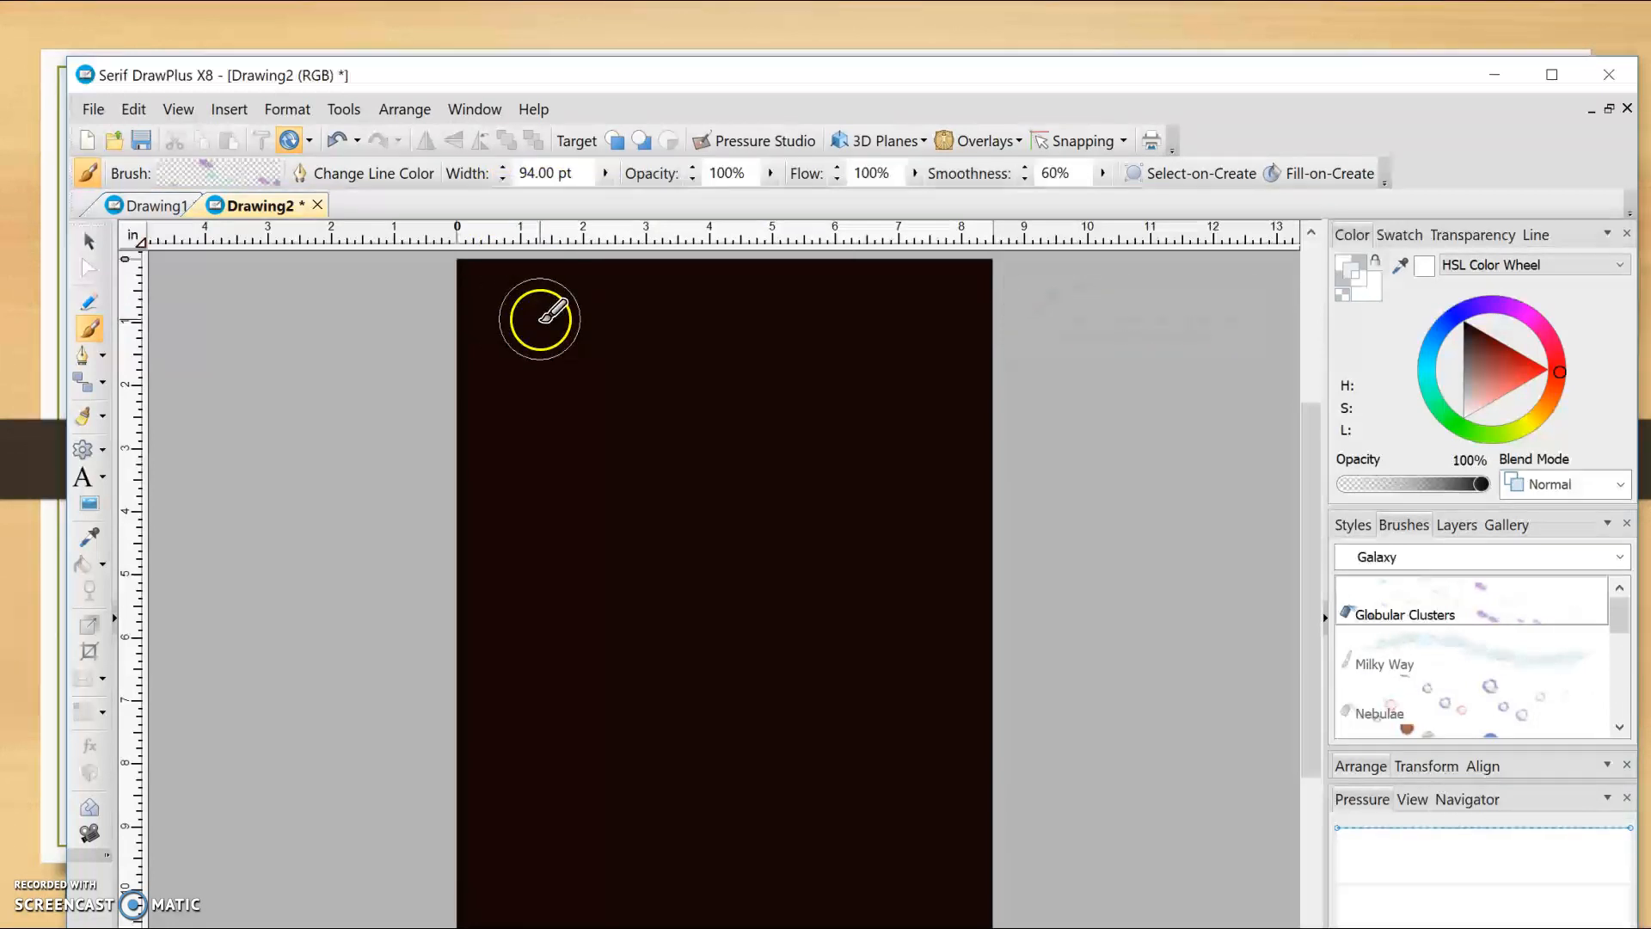
Paint Globular Clusters down the left side of the page and a curved Milky Way stroke to their right
{"action": "mouse_move", "coordinate": [543, 319]}
{"action": "left_mouse_down"}
{"action": "mouse_move", "coordinate": [526, 459]}
{"action": "mouse_move", "coordinate": [587, 525]}
{"action": "mouse_move", "coordinate": [579, 606]}
{"action": "mouse_move", "coordinate": [532, 712]}
{"action": "mouse_move", "coordinate": [541, 747]}
{"action": "mouse_move", "coordinate": [594, 785]}
{"action": "mouse_move", "coordinate": [645, 793]}
{"action": "mouse_move", "coordinate": [620, 852]}
{"action": "mouse_move", "coordinate": [548, 895]}
{"action": "mouse_move", "coordinate": [552, 802]}
{"action": "mouse_move", "coordinate": [595, 788]}
{"action": "mouse_move", "coordinate": [543, 591]}
{"action": "mouse_move", "coordinate": [536, 400]}
{"action": "mouse_move", "coordinate": [545, 327]}
{"action": "mouse_move", "coordinate": [576, 322]}
{"action": "mouse_move", "coordinate": [587, 298]}
{"action": "mouse_move", "coordinate": [566, 551]}
{"action": "left_mouse_up"}
{"action": "left_click", "coordinate": [1448, 662]}
{"action": "mouse_move", "coordinate": [712, 403]}
{"action": "left_mouse_down"}
{"action": "mouse_move", "coordinate": [747, 377]}
{"action": "mouse_move", "coordinate": [847, 388]}
{"action": "mouse_move", "coordinate": [867, 514]}
{"action": "mouse_move", "coordinate": [762, 633]}
{"action": "mouse_move", "coordinate": [757, 529]}
{"action": "left_mouse_up"}
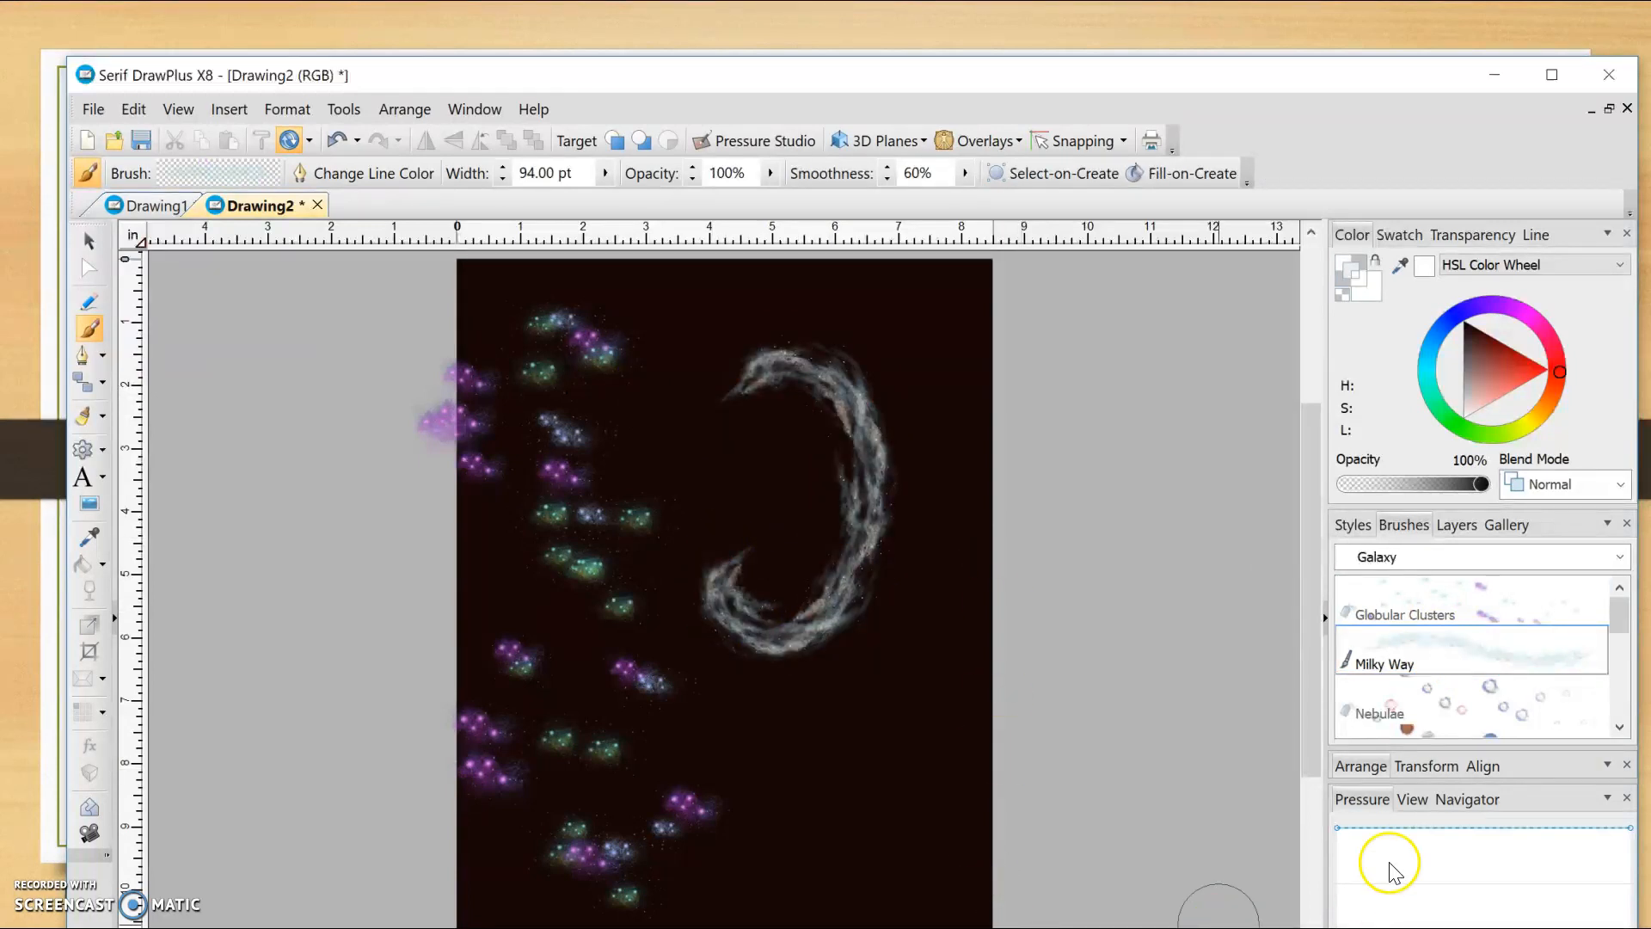
Try the Nebulae brush on the lower right of the page, and undo all the galaxy brush strokes
{"action": "left_click", "coordinate": [1399, 698]}
{"action": "left_click", "coordinate": [834, 791]}
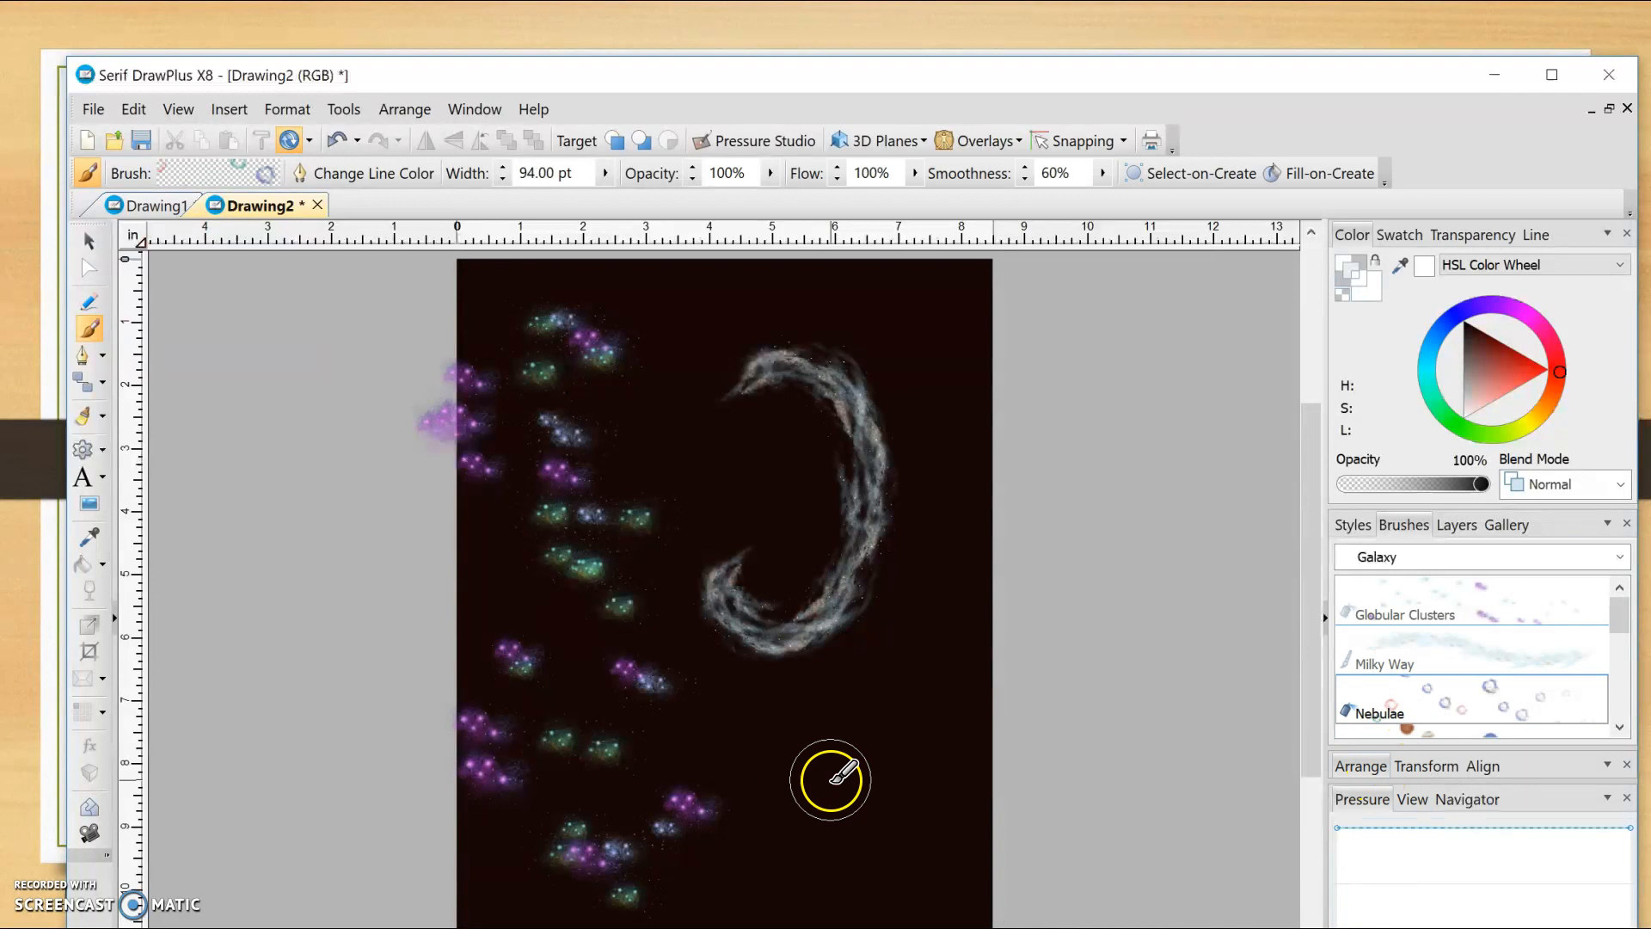
{"action": "mouse_move", "coordinate": [757, 756]}
{"action": "left_mouse_down"}
{"action": "mouse_move", "coordinate": [824, 646]}
{"action": "mouse_move", "coordinate": [953, 745]}
{"action": "mouse_move", "coordinate": [892, 830]}
{"action": "mouse_move", "coordinate": [682, 845]}
{"action": "mouse_move", "coordinate": [777, 703]}
{"action": "mouse_move", "coordinate": [845, 691]}
{"action": "left_mouse_up"}
{"action": "key", "text": "ctrl+z"}
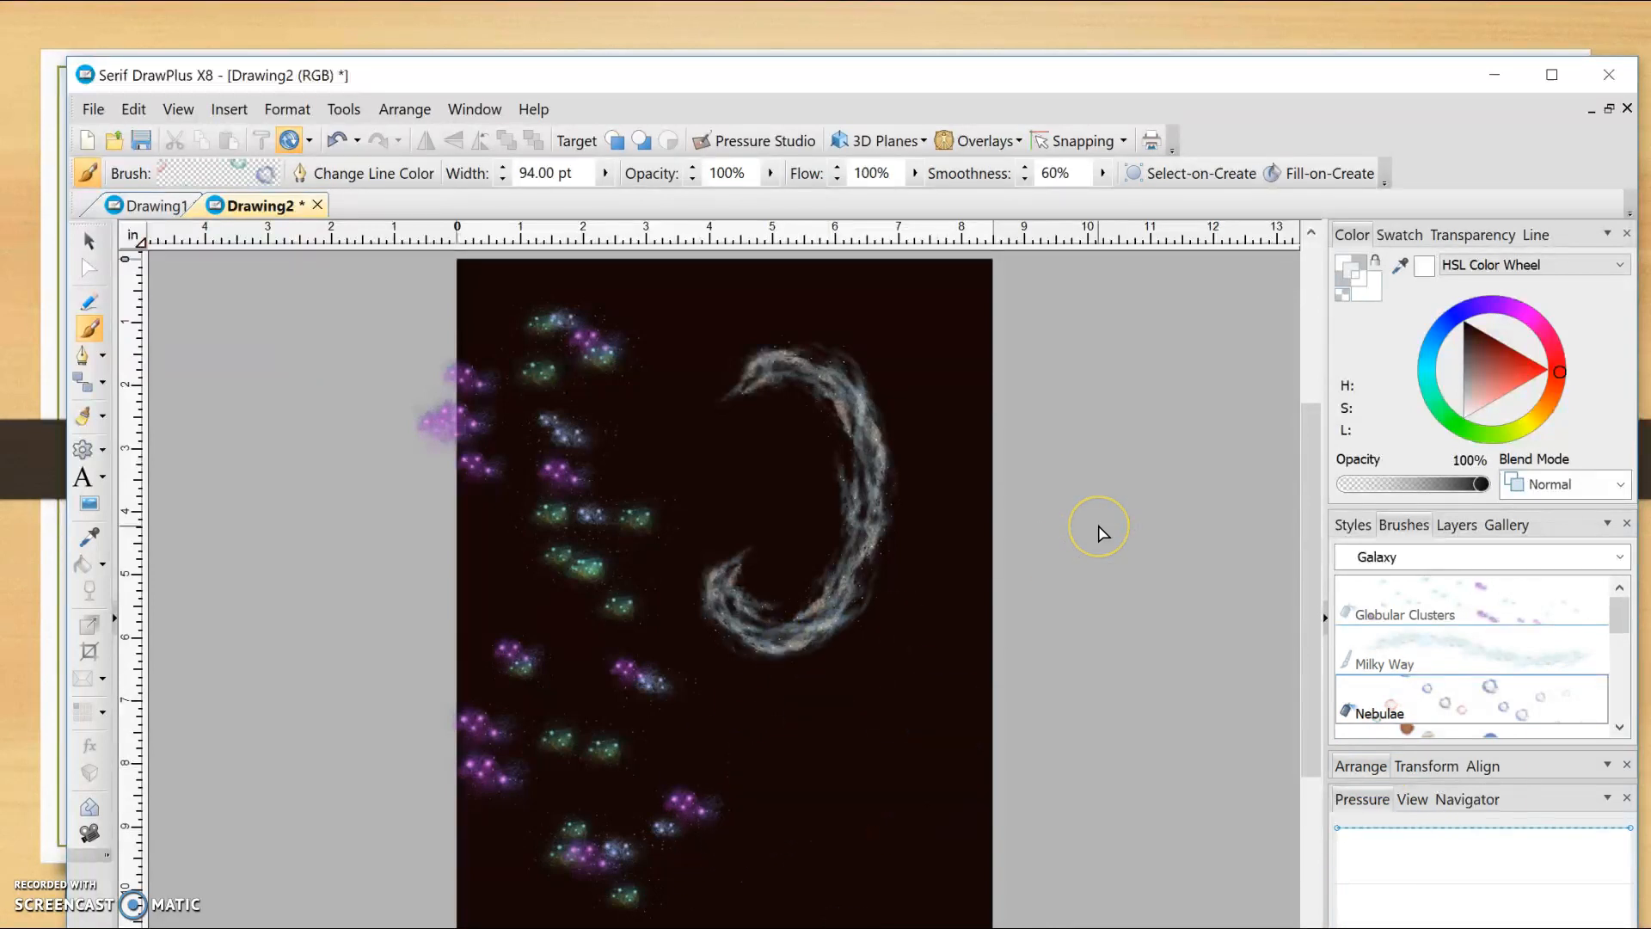
{"action": "key", "text": "ctrl+z"}
{"action": "key", "text": "ctrl+z"}
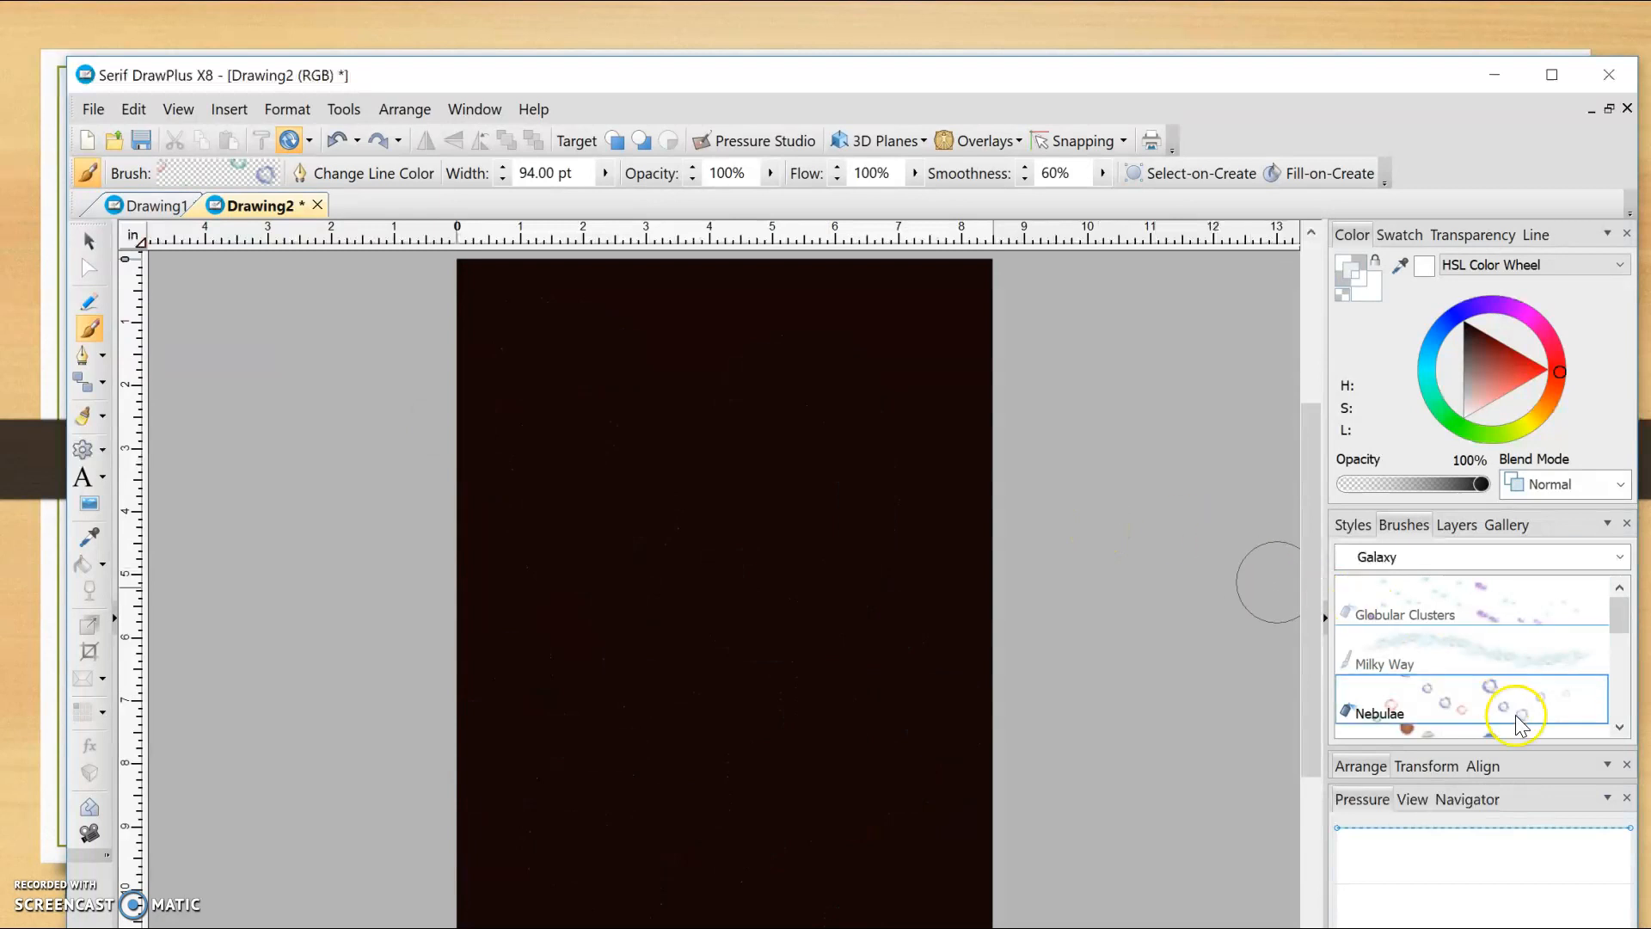
Switch to the Photo brushes and paint a Summer Petals stroke up the left side of the black page
{"action": "mouse_move", "coordinate": [1623, 627]}
{"action": "left_mouse_down"}
{"action": "mouse_move", "coordinate": [1603, 725]}
{"action": "mouse_move", "coordinate": [1609, 604]}
{"action": "left_mouse_up"}
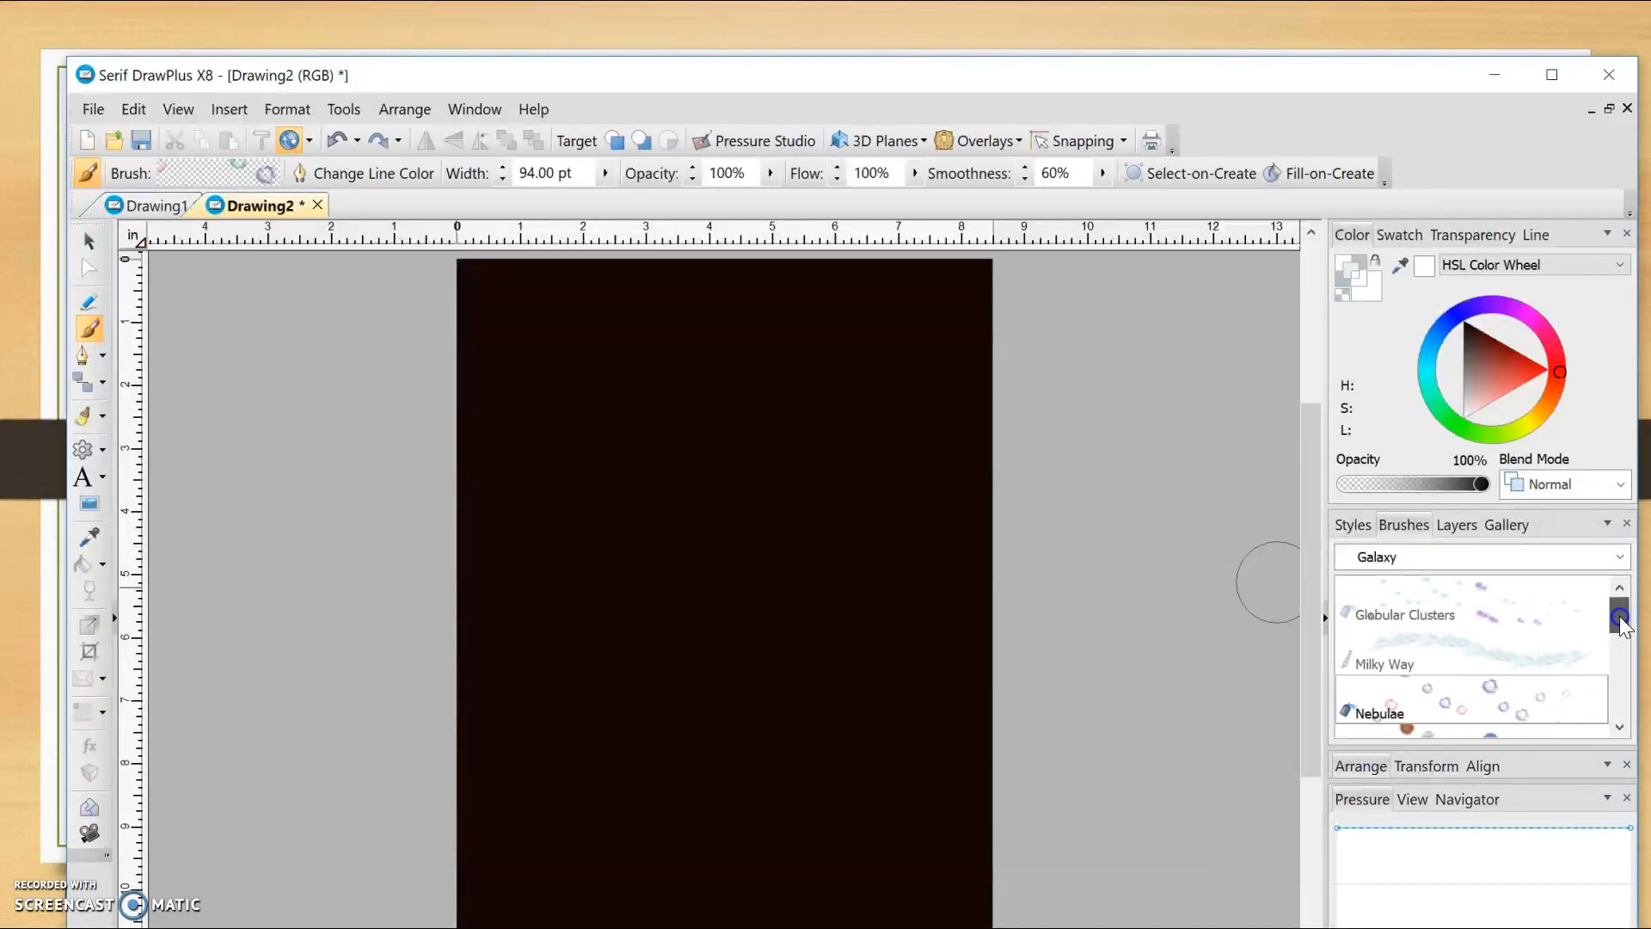
{"action": "left_click", "coordinate": [1398, 568]}
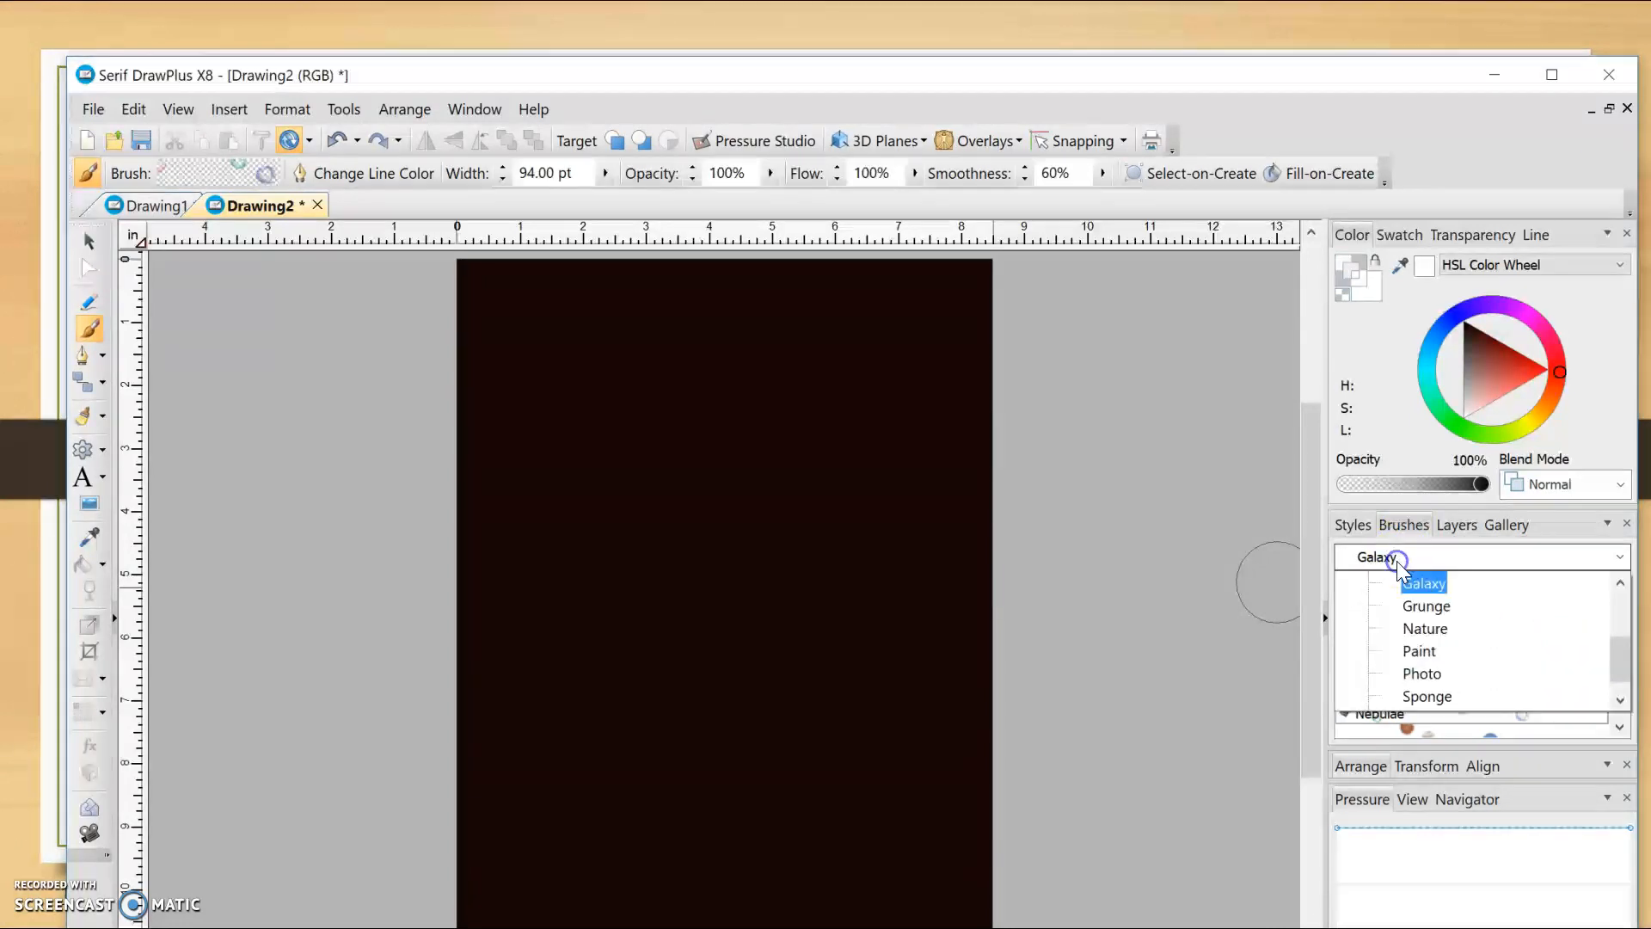
{"action": "left_click", "coordinate": [1421, 674]}
{"action": "left_click_drag", "start_coordinate": [1620, 612], "coordinate": [1603, 715]}
{"action": "left_click", "coordinate": [1426, 641]}
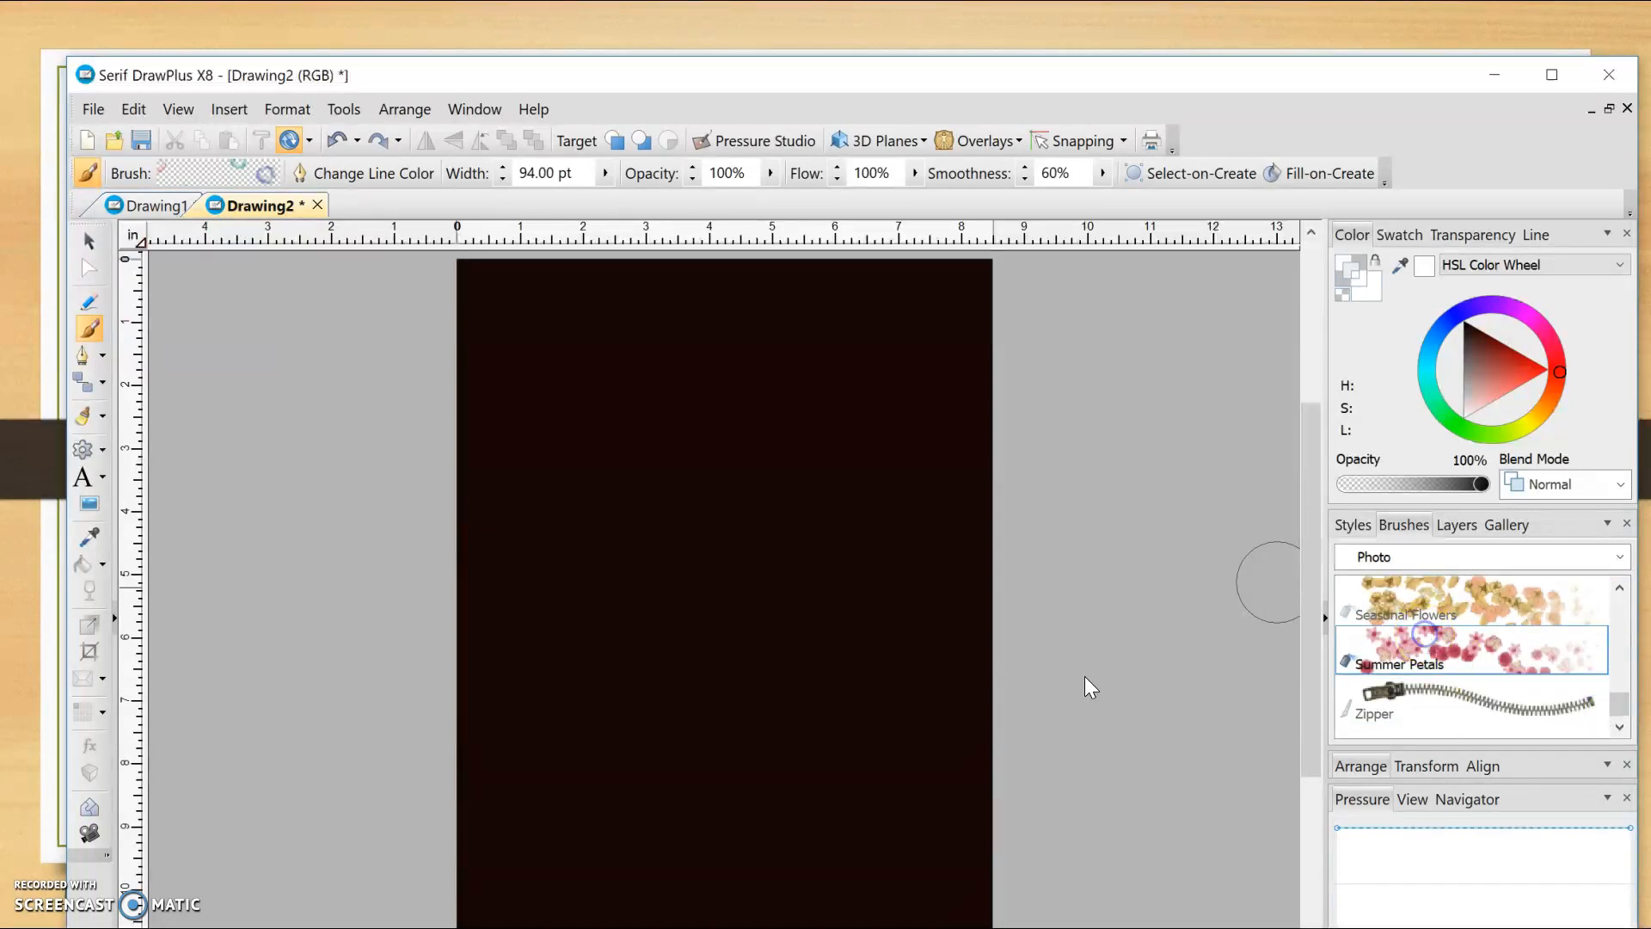
{"action": "mouse_move", "coordinate": [520, 874]}
{"action": "left_mouse_down"}
{"action": "mouse_move", "coordinate": [550, 805]}
{"action": "mouse_move", "coordinate": [518, 683]}
{"action": "mouse_move", "coordinate": [556, 582]}
{"action": "mouse_move", "coordinate": [543, 522]}
{"action": "mouse_move", "coordinate": [580, 420]}
{"action": "mouse_move", "coordinate": [507, 352]}
{"action": "mouse_move", "coordinate": [529, 292]}
{"action": "left_mouse_up"}
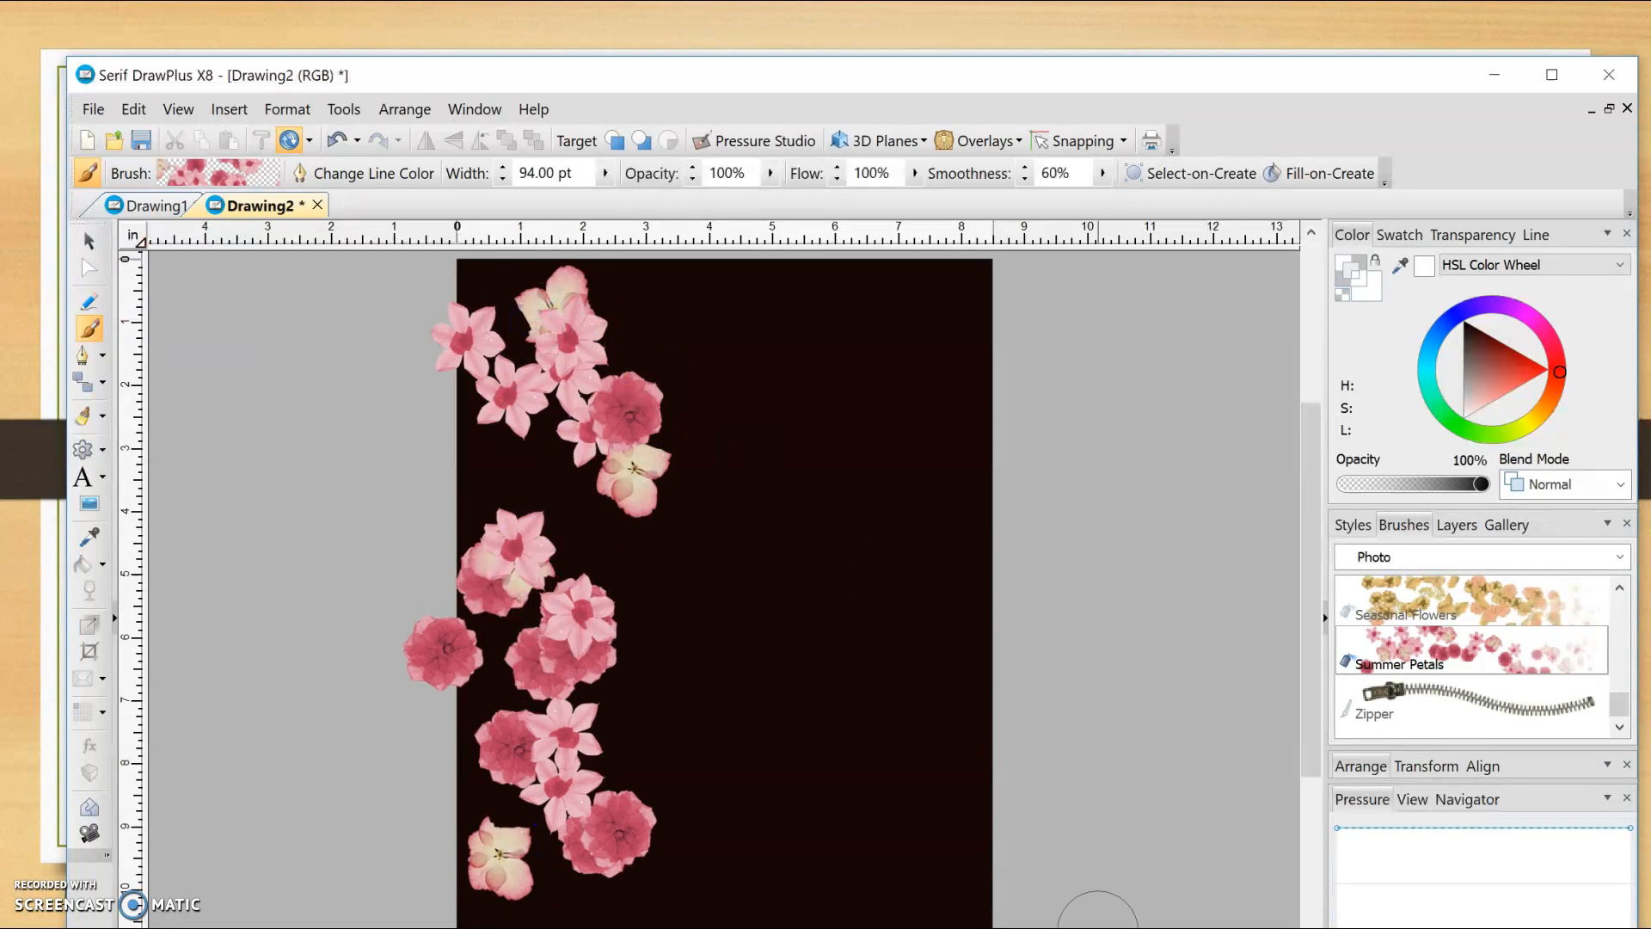